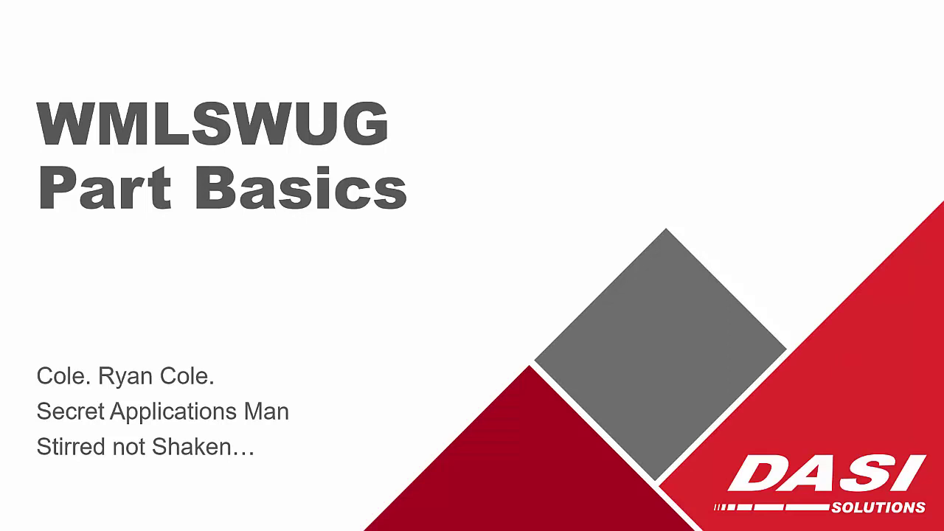
Step: Advance to 'The Wonderful World of Starting a Part' slide and bring up the window switcher
click(617, 216)
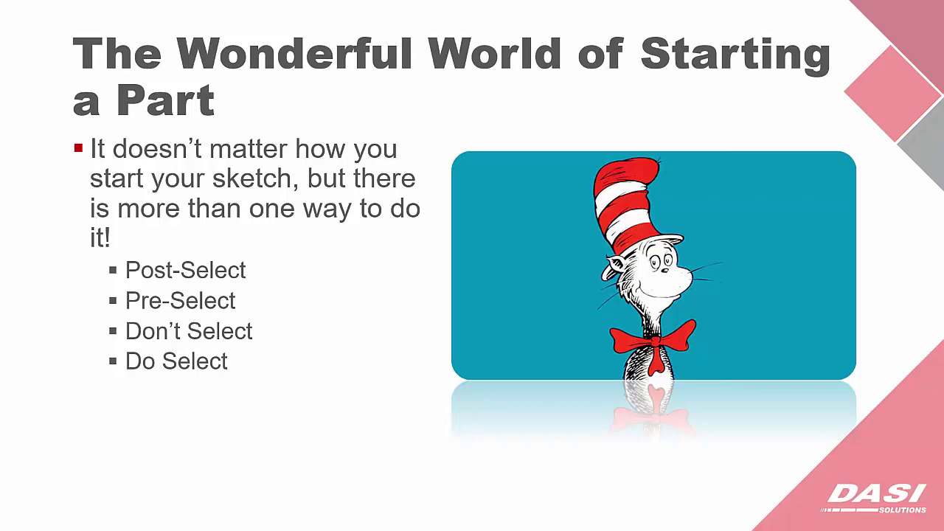
key(alt+Tab)
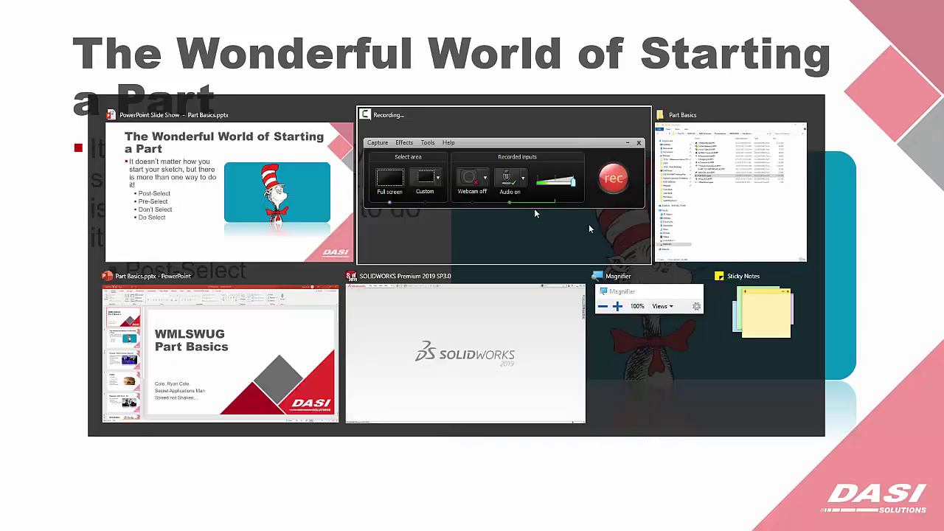
Step: Open TechDB_RectangularBoss from recent documents, then start and exit an empty sketch on its top face
click(427, 391)
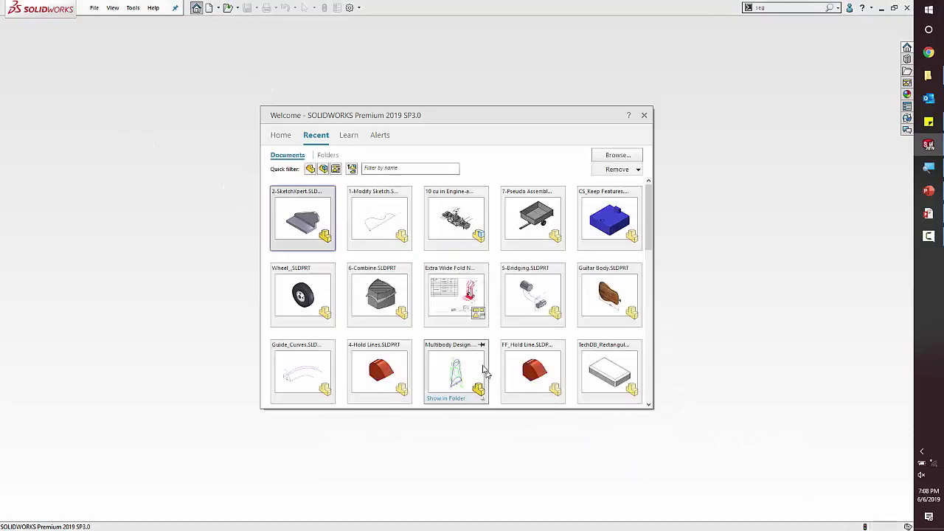
click(580, 401)
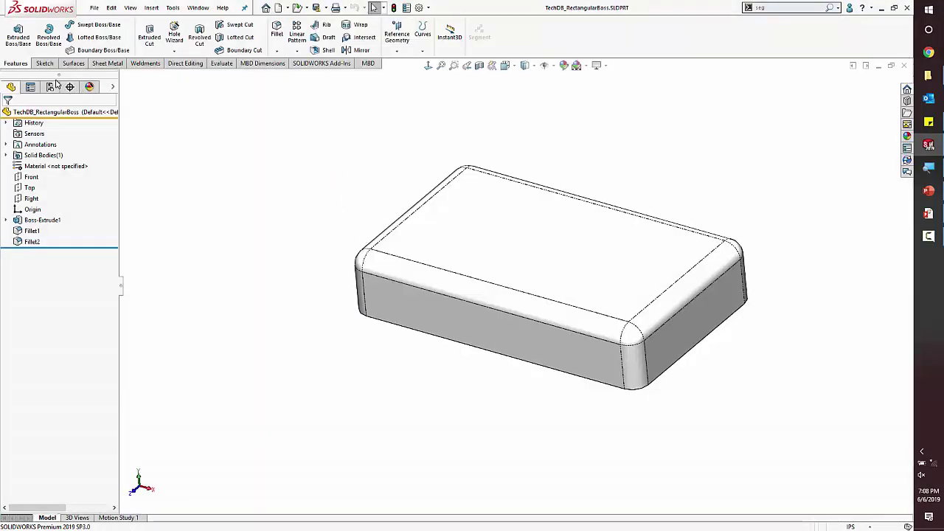
click(45, 64)
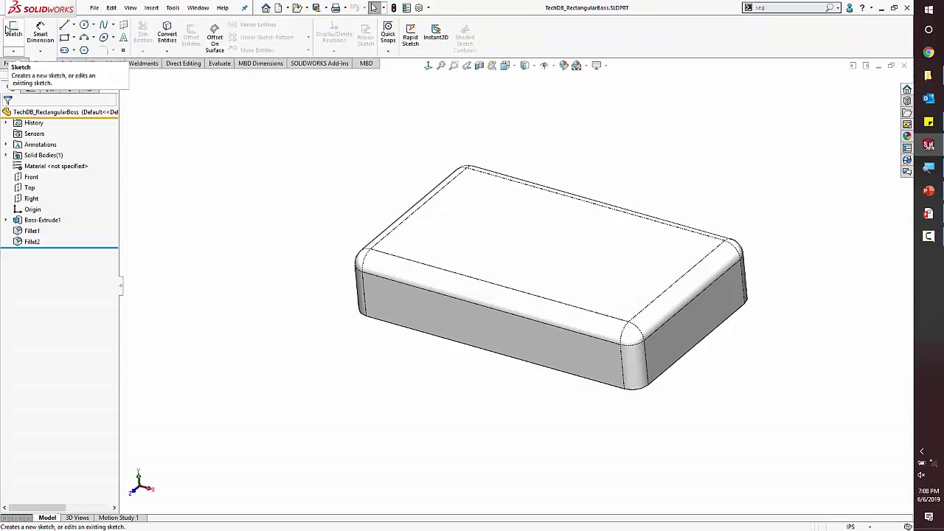
click(13, 31)
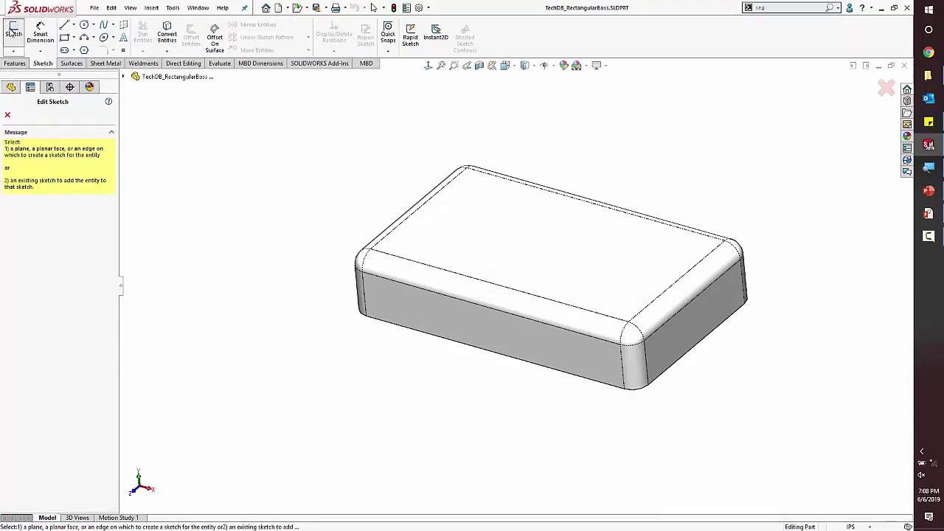
click(492, 249)
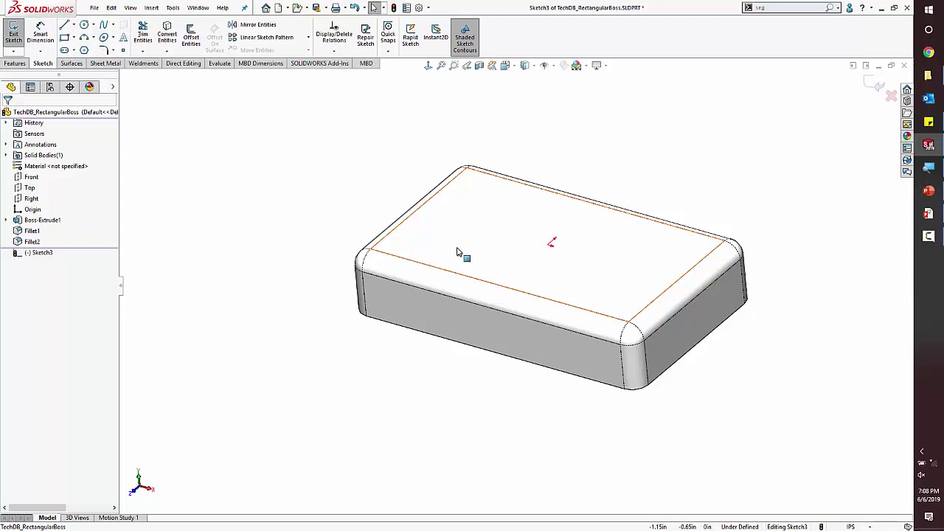
right_click(462, 240)
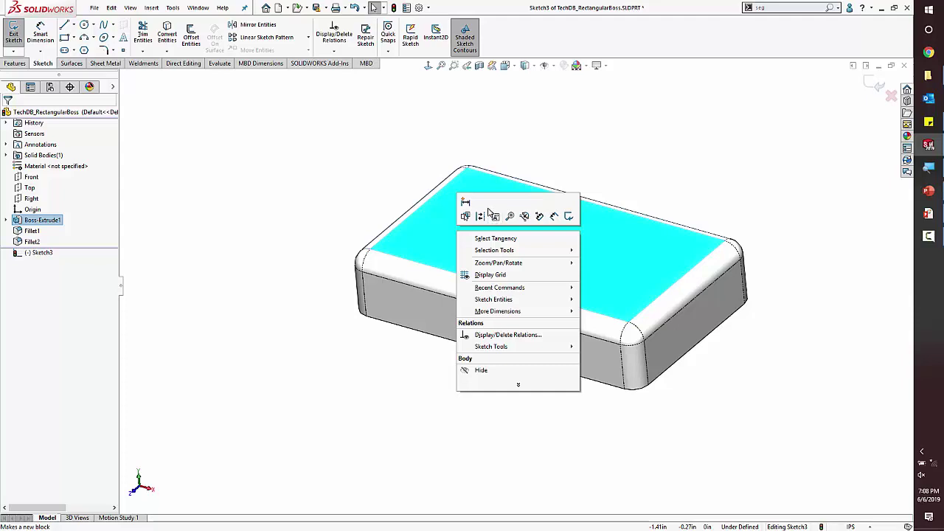
key(Escape)
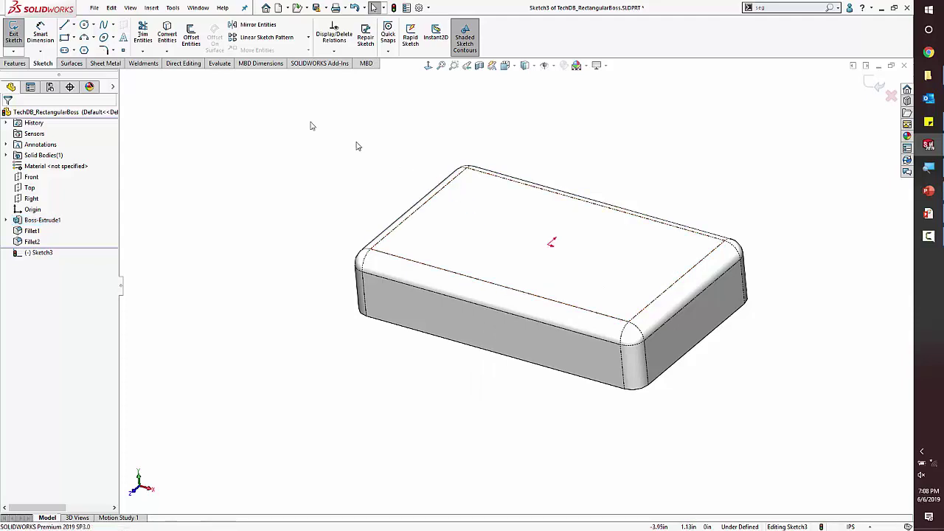
click(17, 31)
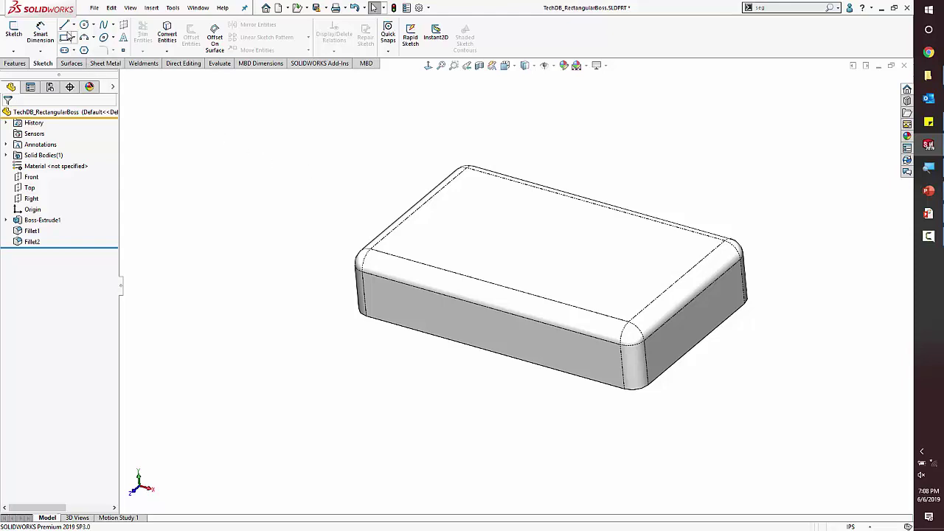
click(15, 31)
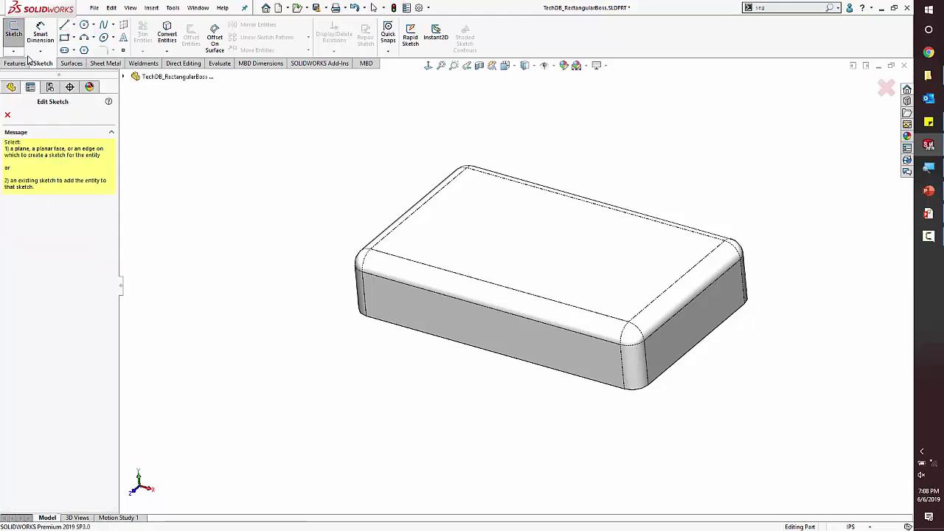
click(601, 268)
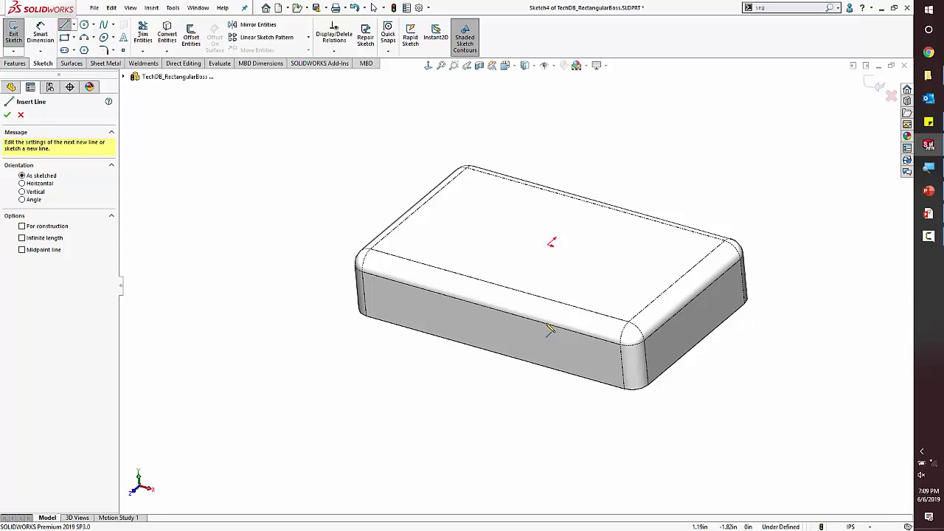
key(Escape)
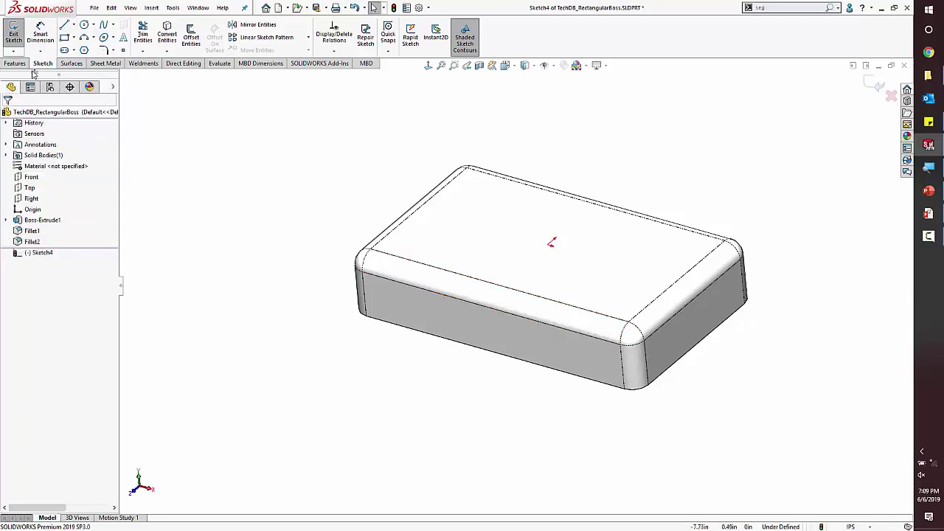
click(14, 37)
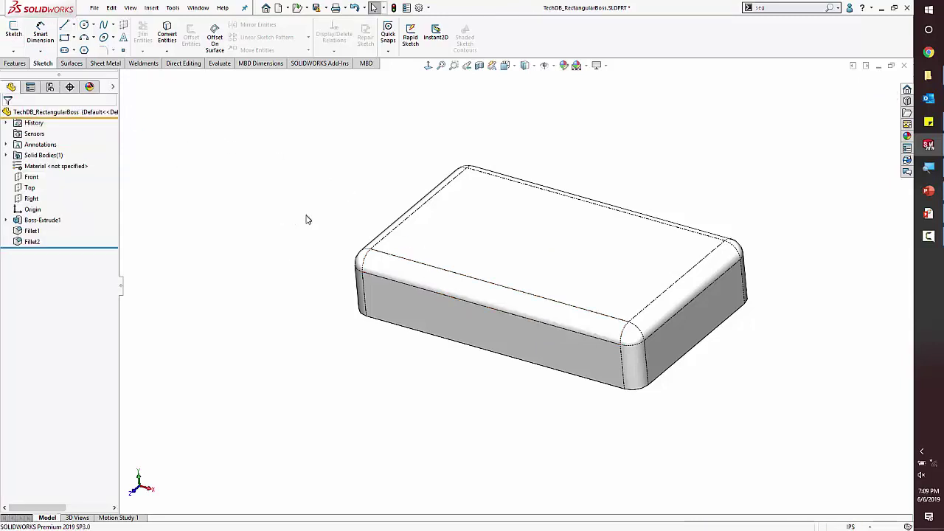
Step: Draw two connected lines in a new sketch on the block's top face
click(534, 248)
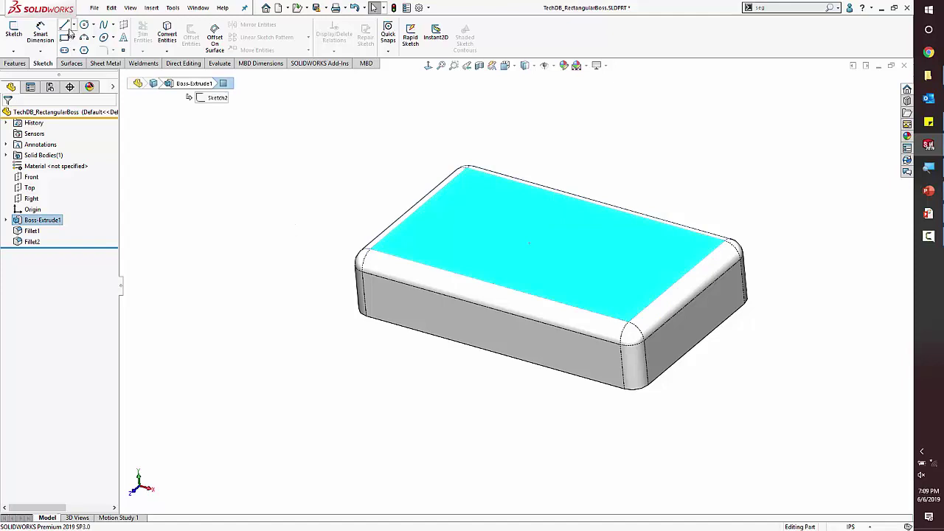
click(64, 28)
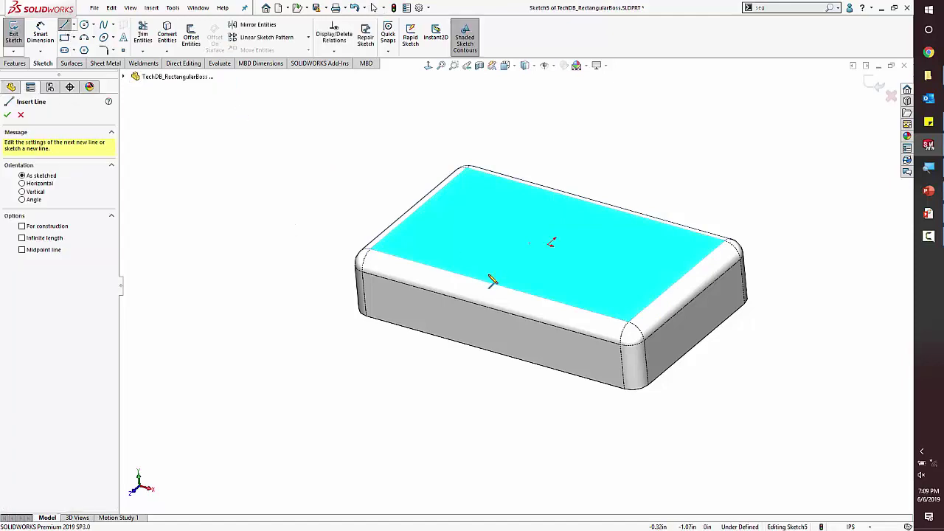
click(485, 250)
click(593, 276)
click(629, 235)
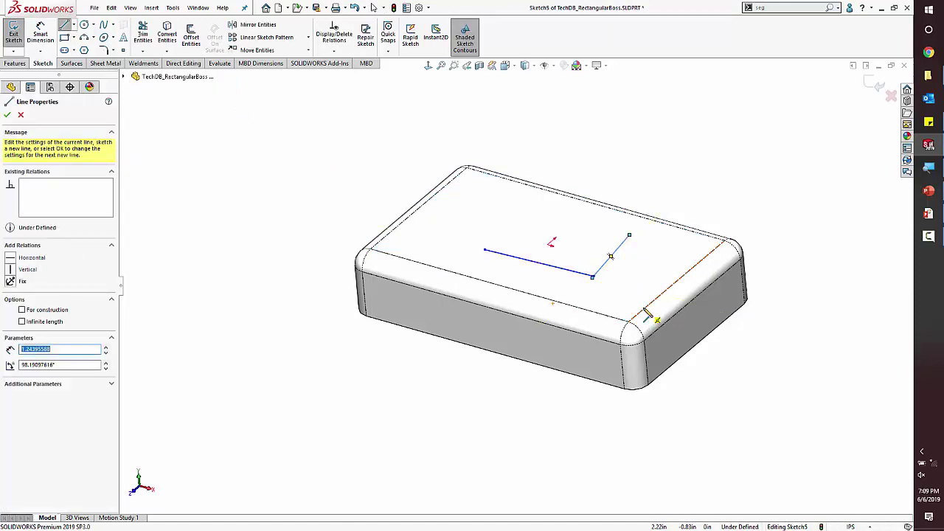
key(Escape)
Step: Delete both sketch lines and exit the sketch
drag(338, 117, 742, 349)
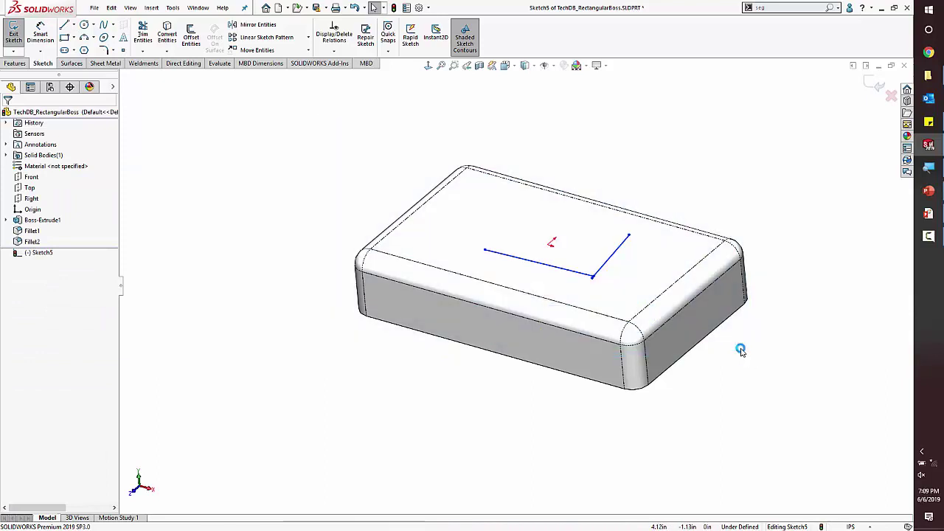
key(Delete)
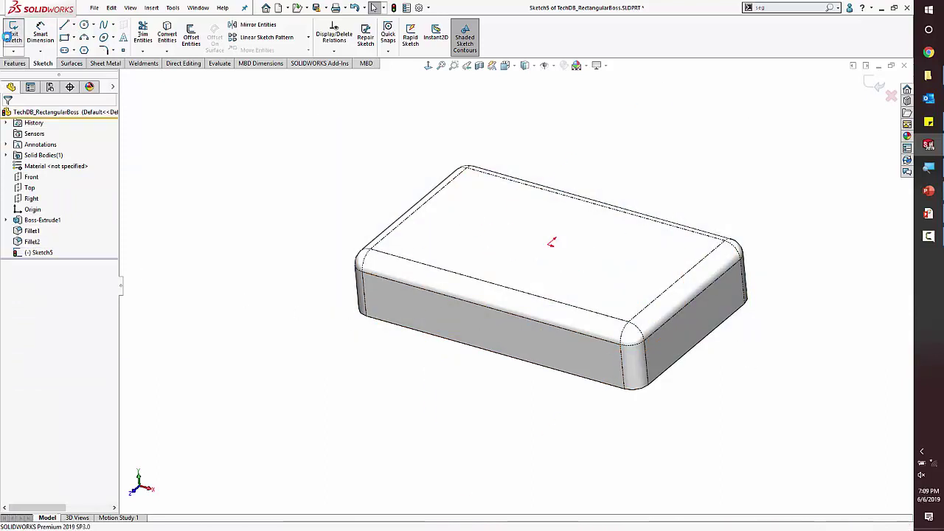
click(13, 33)
click(15, 63)
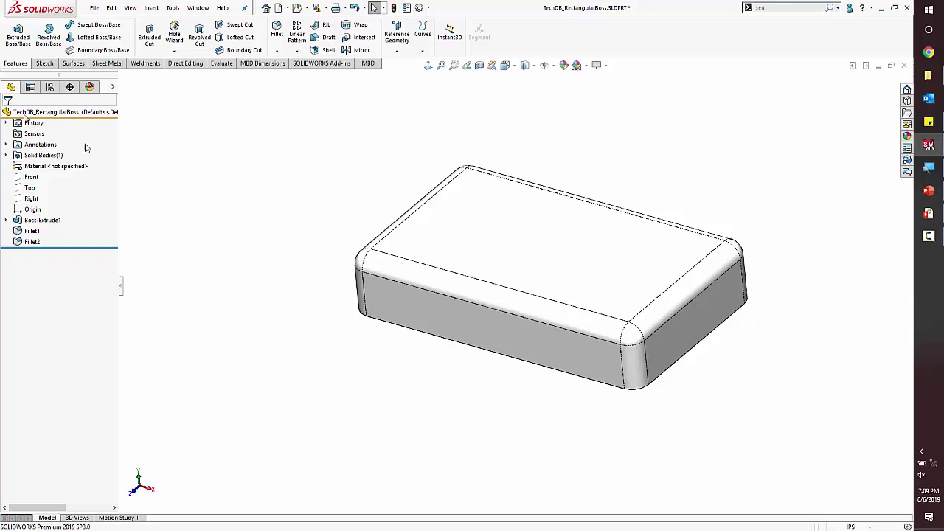
Step: Start a boss extrusion from a circle sketched on the block's top face
click(514, 230)
click(6, 34)
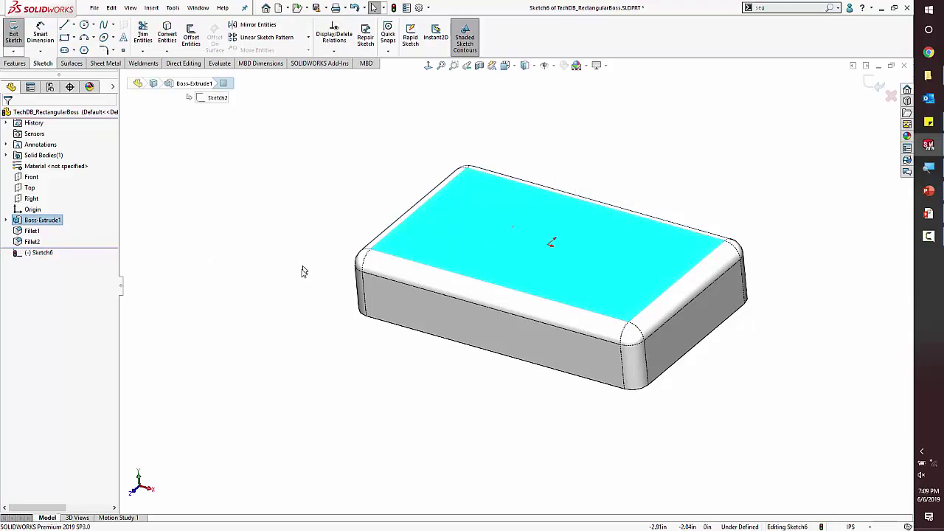
click(85, 24)
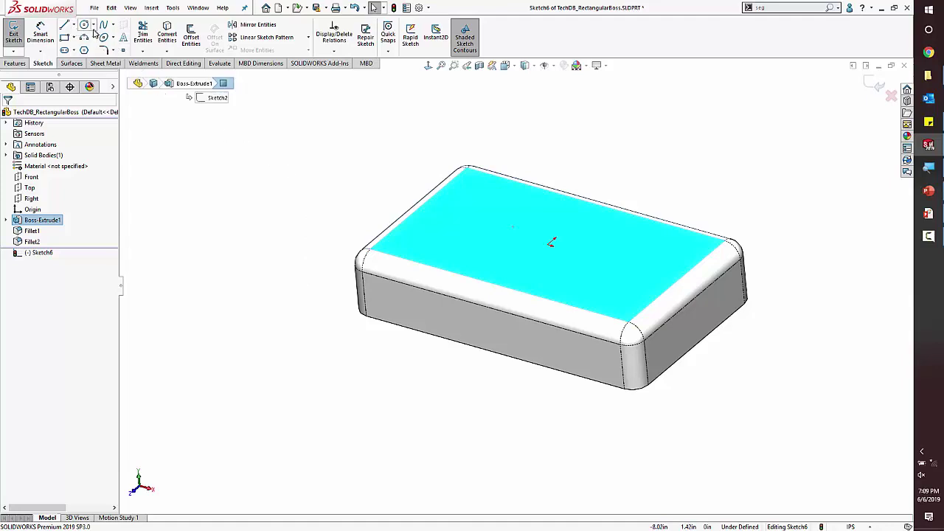
click(489, 228)
click(529, 258)
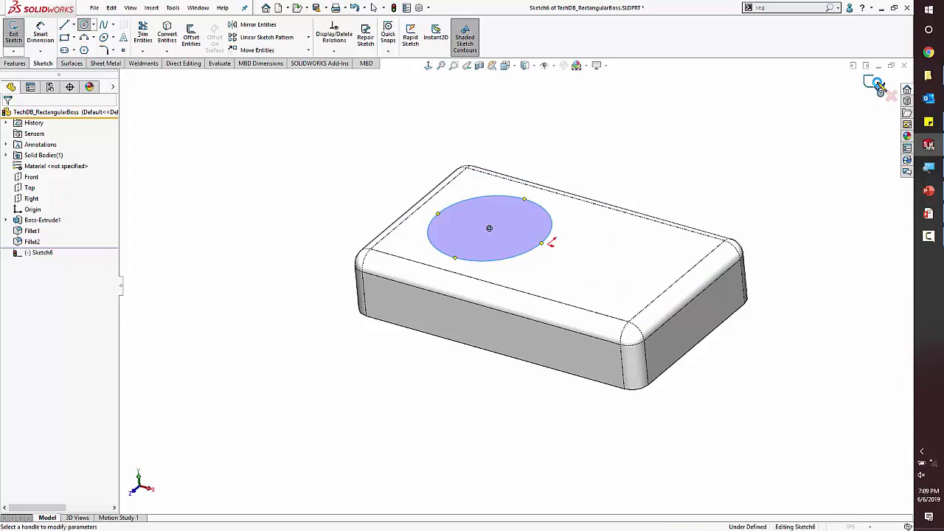
key(e)
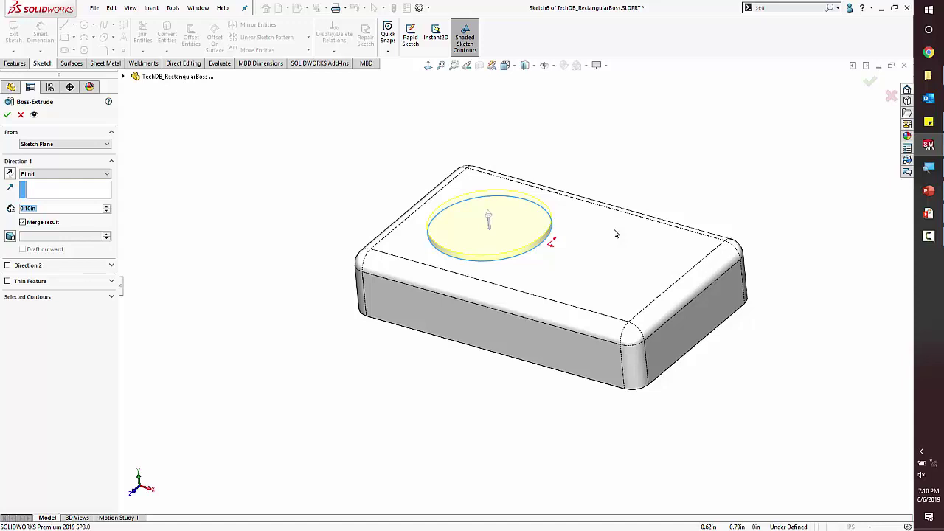
Step: Cancel the Boss-Extrude and discard the circle sketch
click(891, 96)
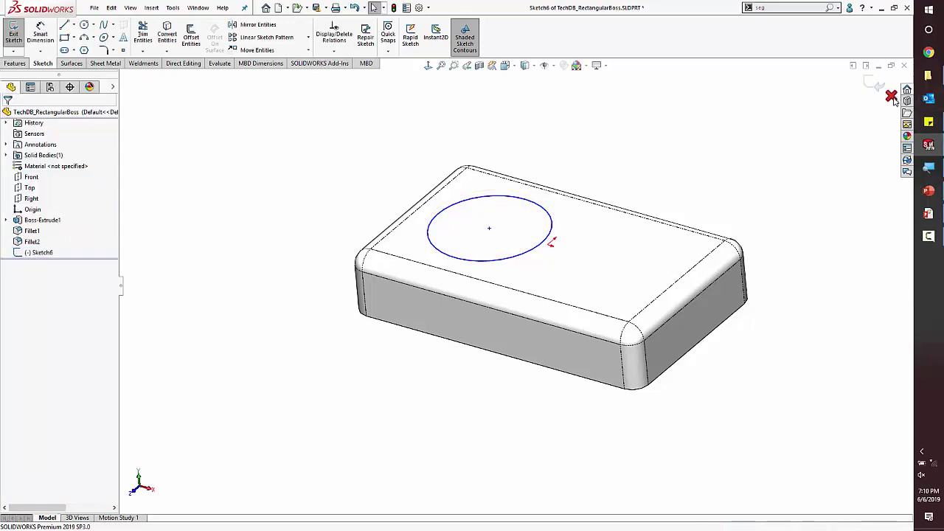
click(892, 97)
click(449, 275)
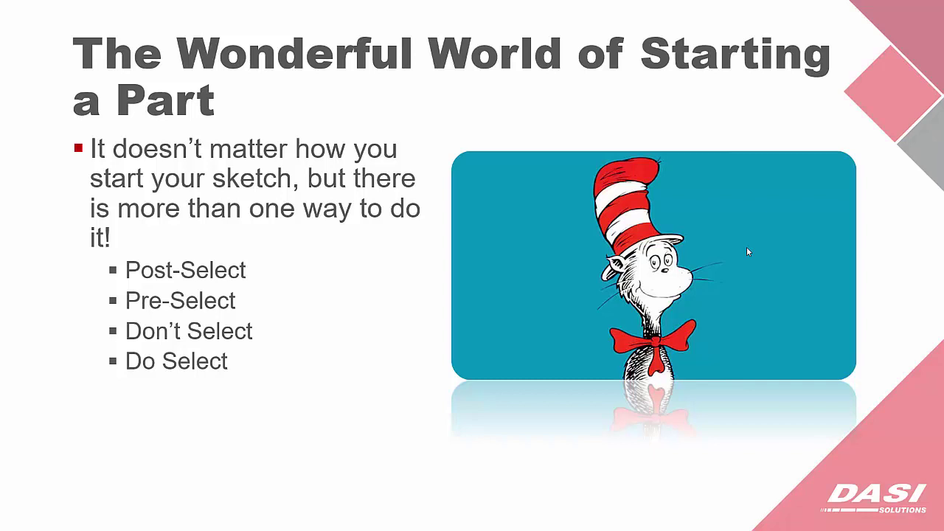
Step: Move on to the 'Freeze! You're under duress!' slide about long rebuild times
click(612, 148)
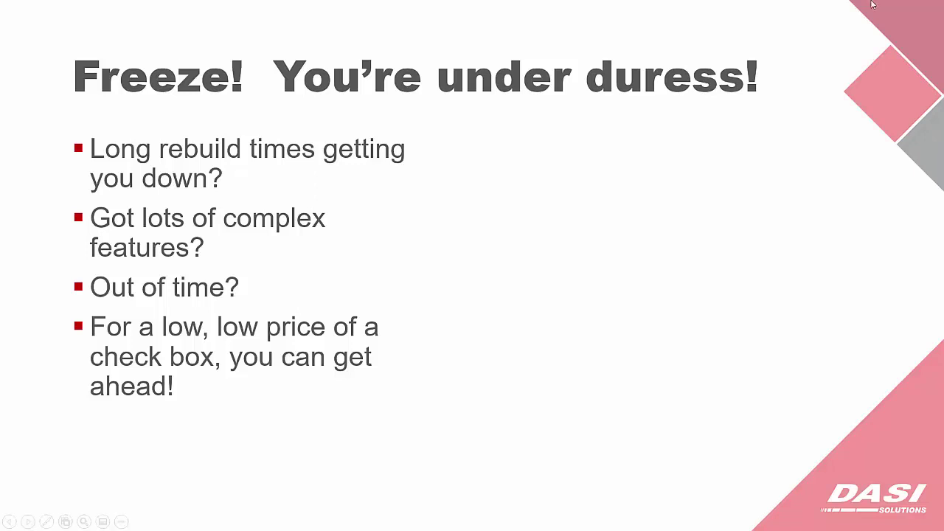
Step: Switch to the Part Basics folder and open 1-Freeze Bar.SLDPRT
key(alt+Tab)
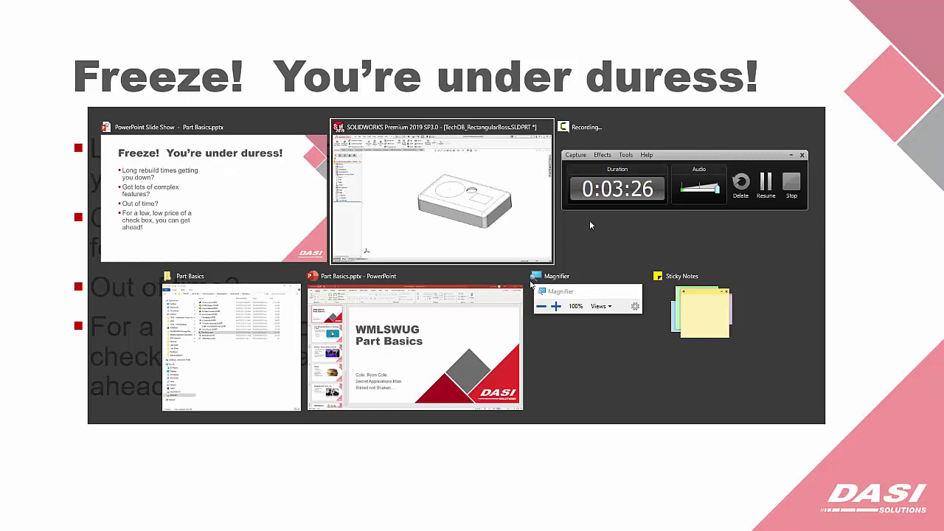
click(267, 362)
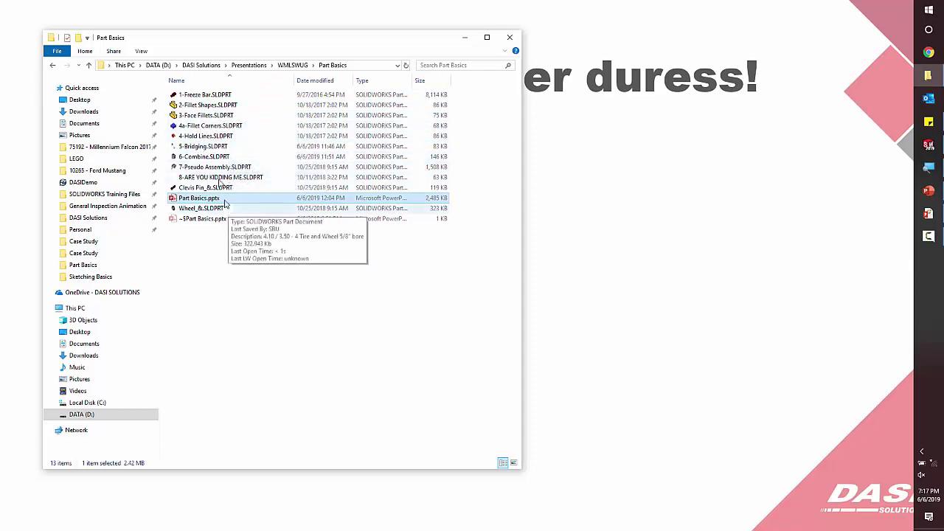
double_click(205, 95)
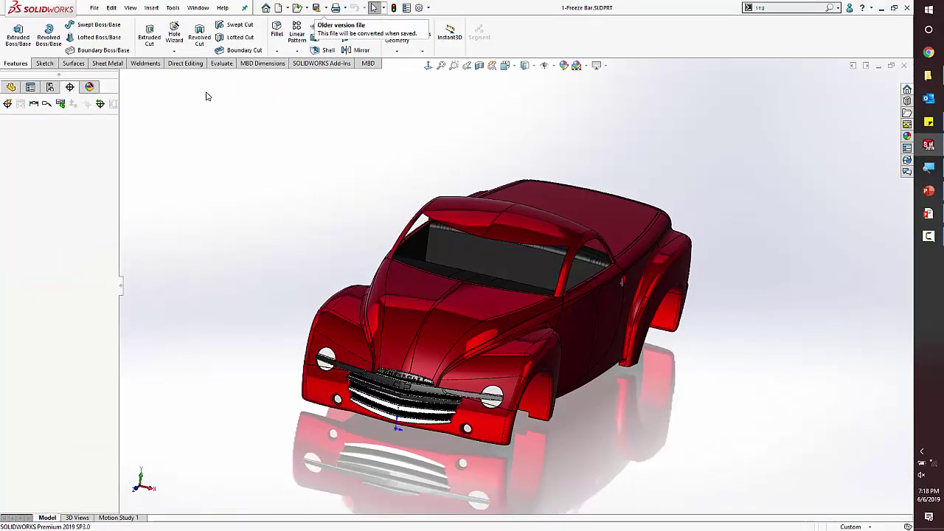
Step: Run Performance Evaluation on the car part, showing 287 features and a 182-second rebuild
middle_drag(391, 251, 398, 317)
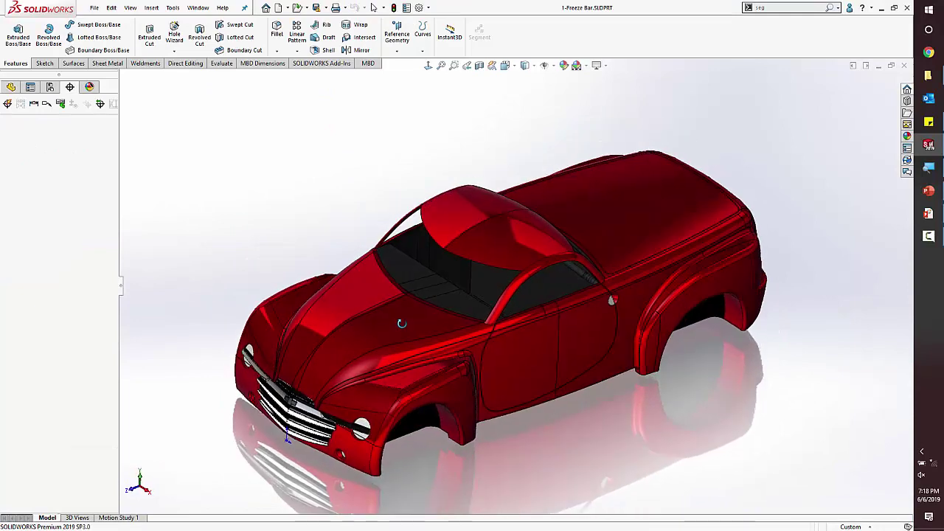
click(11, 87)
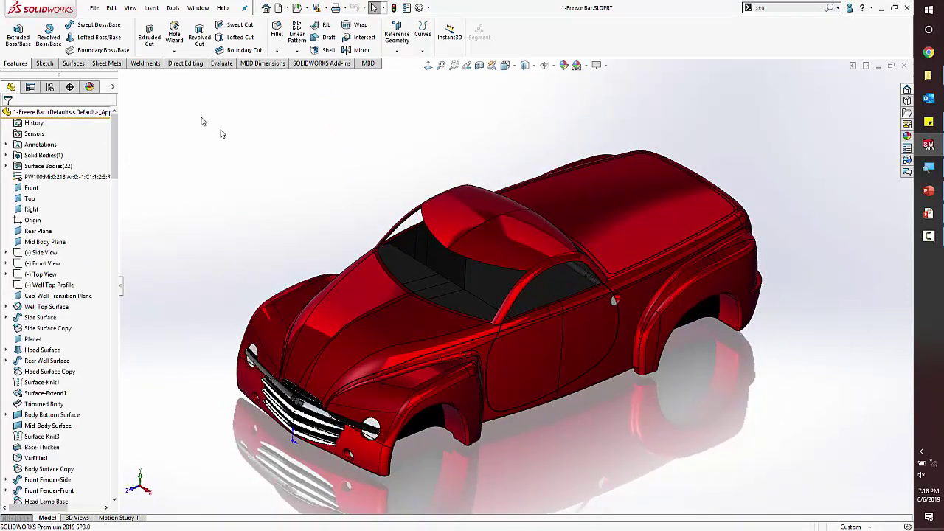
click(221, 62)
click(214, 38)
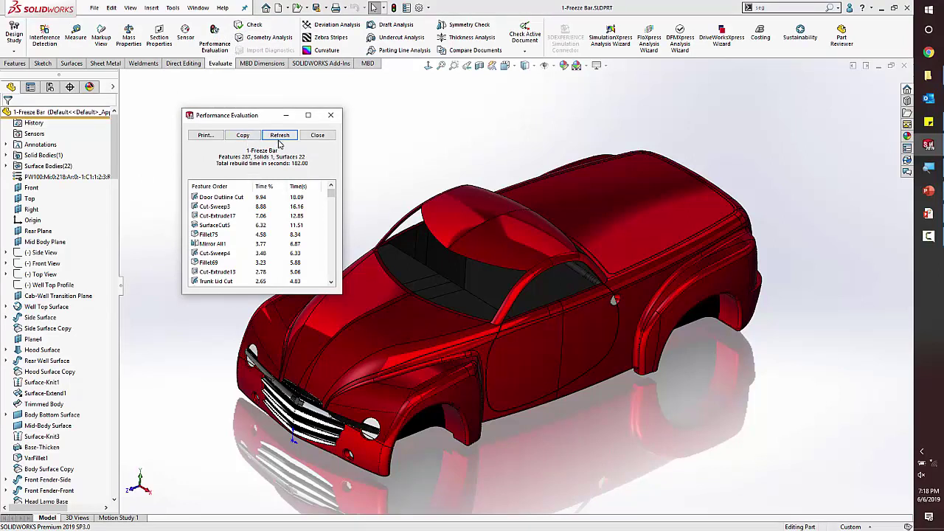
drag(249, 159, 239, 153)
Step: Close the Performance Evaluation report and drag the freeze bar further down the feature tree
click(330, 115)
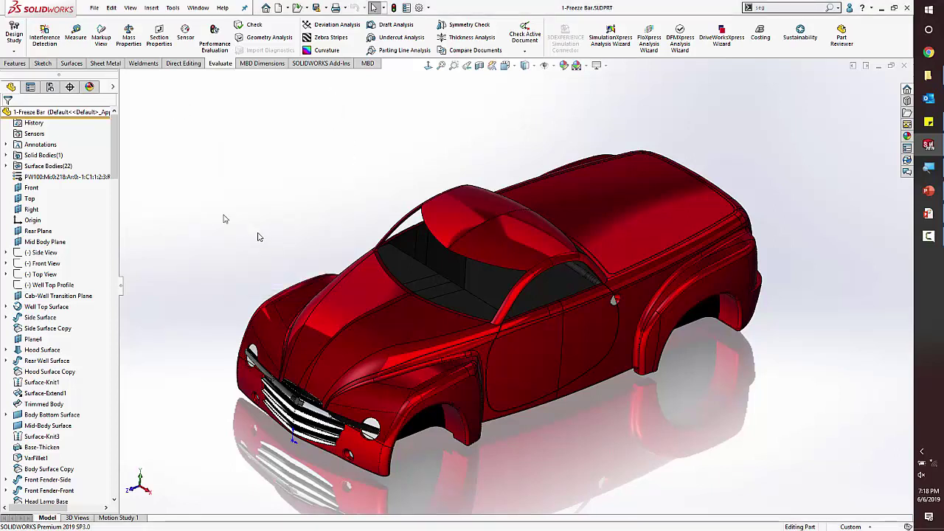
scroll(31, 243, down, 15)
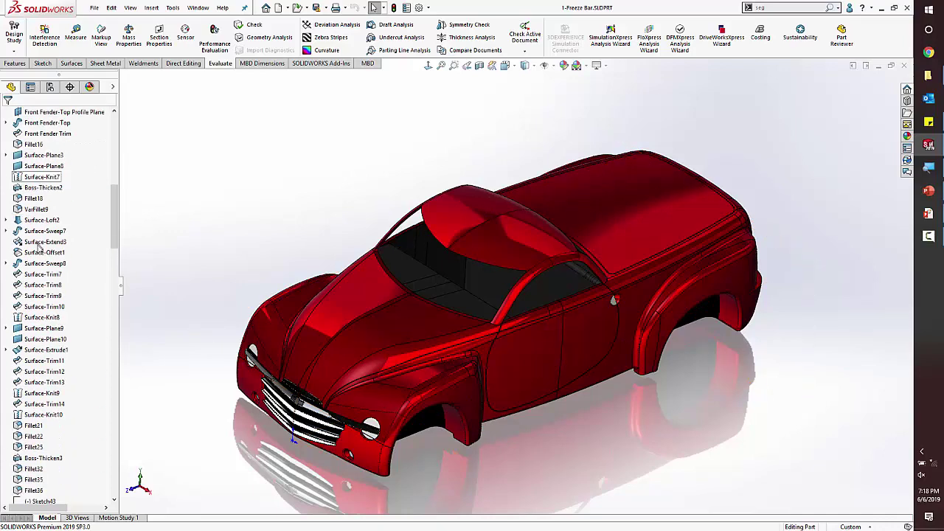
scroll(32, 255, down, 5)
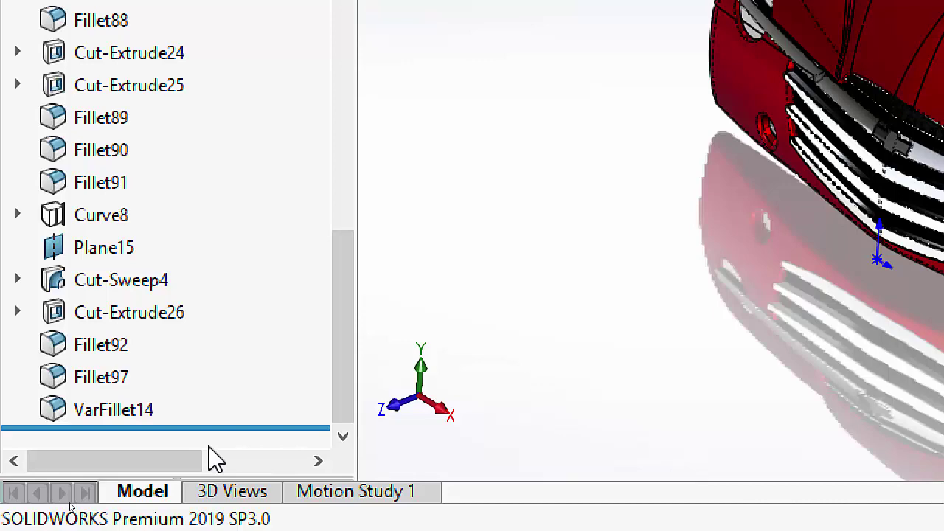
drag(211, 430, 48, 133)
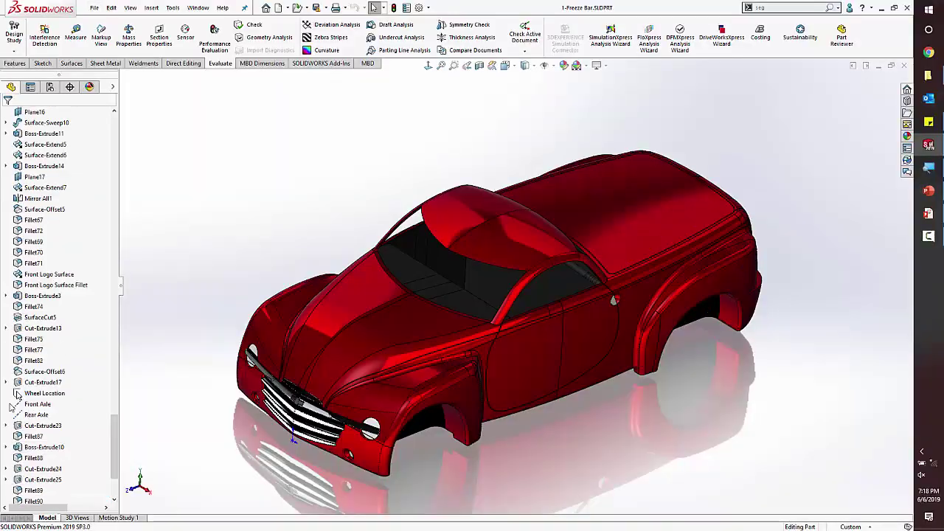
scroll(17, 397, up, 20)
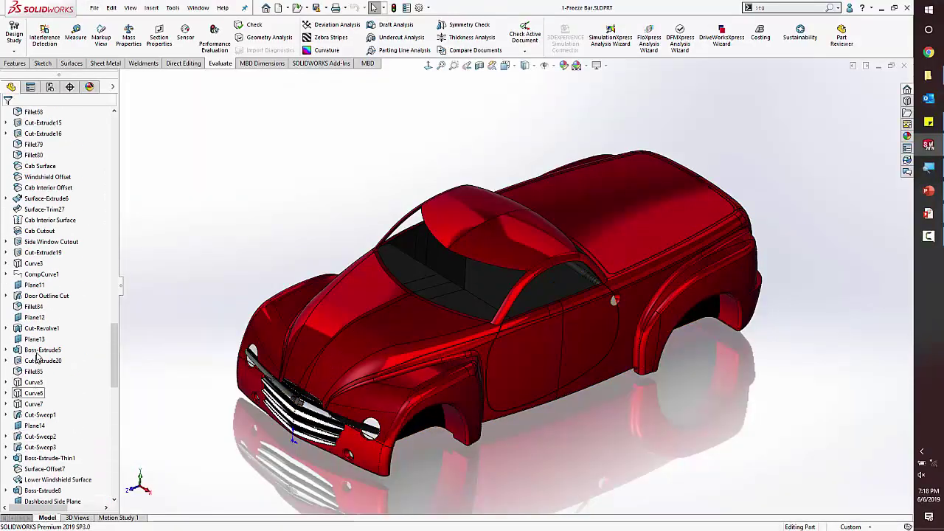
scroll(46, 366, up, 20)
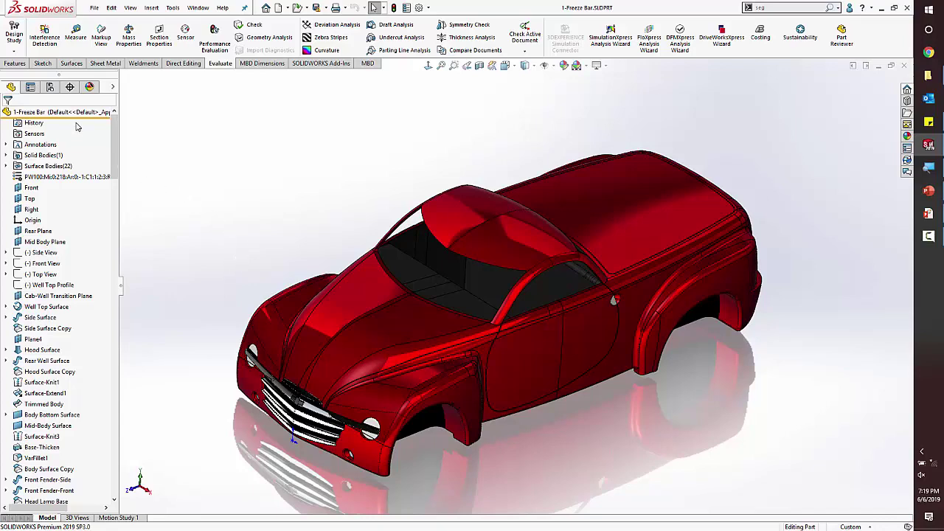
mouse_move(80, 118)
mouse_down()
mouse_move(79, 416)
mouse_move(70, 479)
mouse_move(55, 501)
mouse_move(46, 494)
mouse_up()
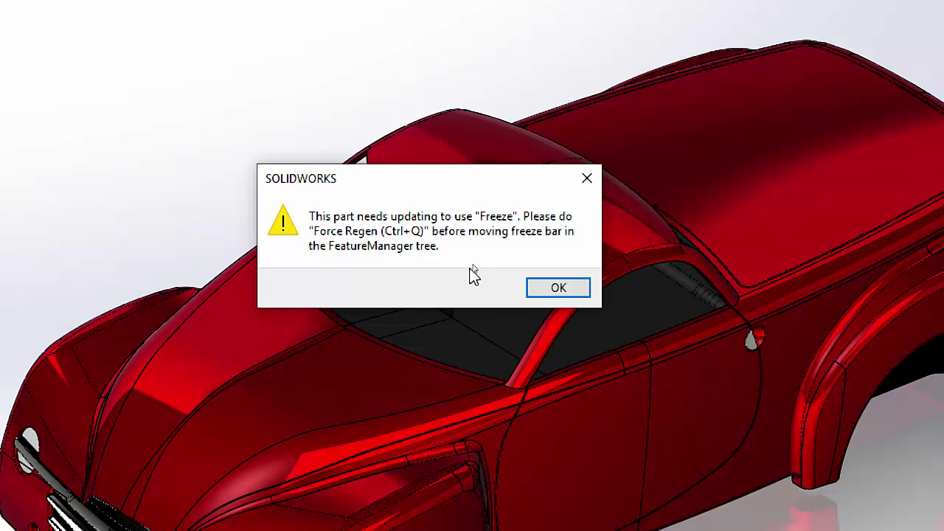
Step: Acknowledge the Force Regen warning with OK
click(546, 289)
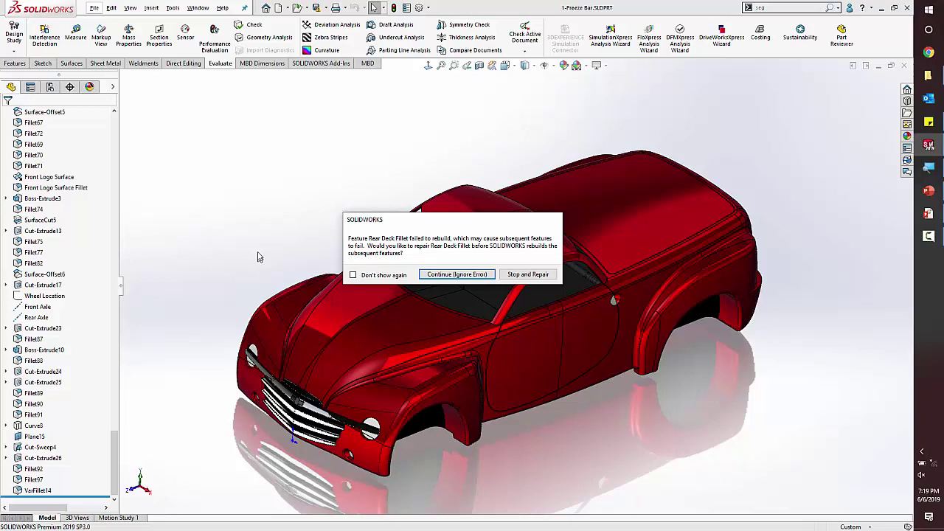
Step: Ignore the Rear Deck Fillet error so the forced rebuild continues
click(451, 275)
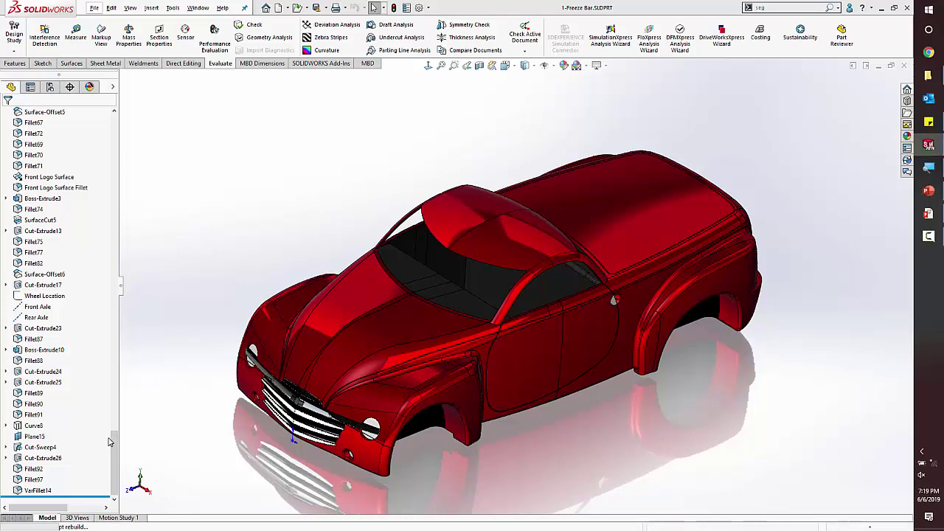
Step: Drag the car part's freeze bar to just below VarFillet14 at the end of the tree
drag(113, 442, 96, 121)
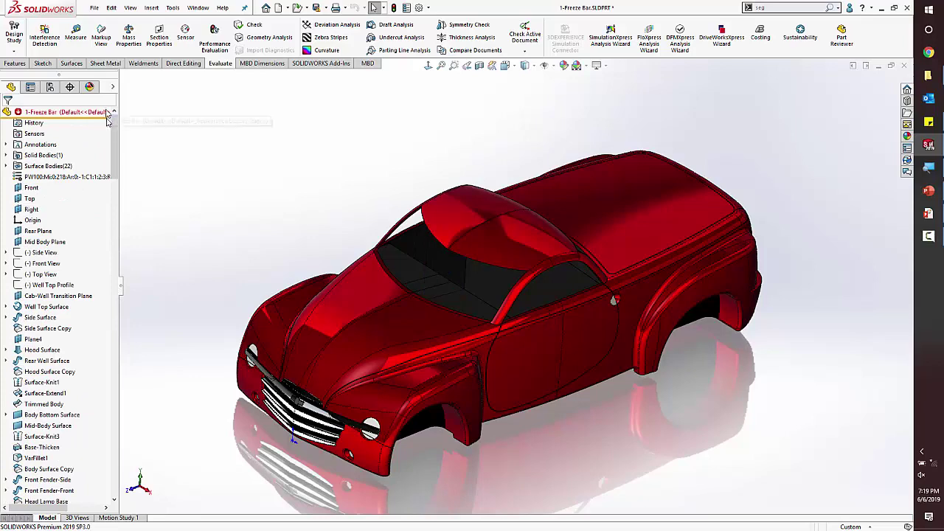
scroll(59, 294, down, 20)
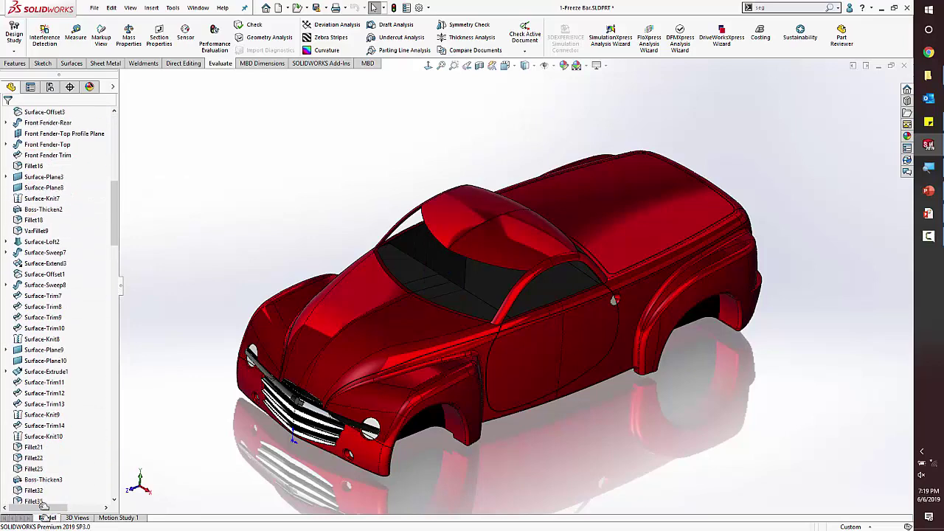
scroll(40, 504, down, 20)
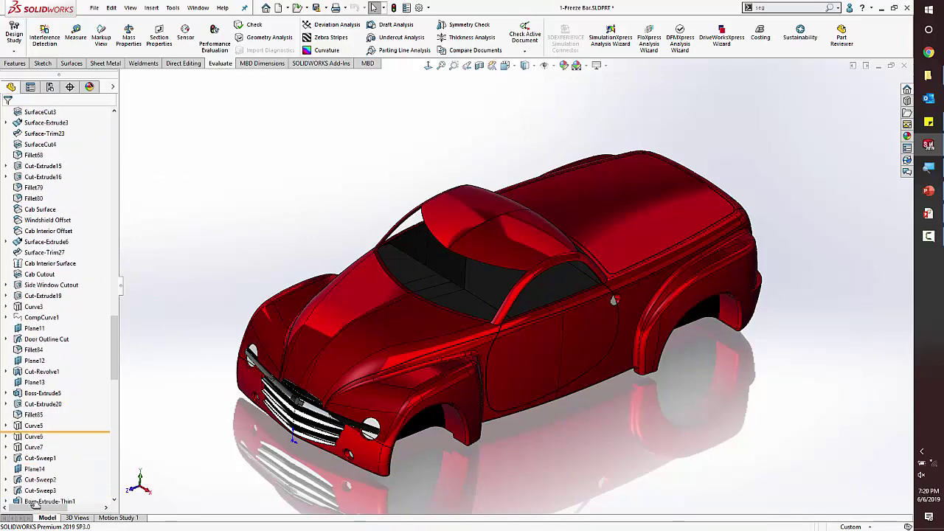
scroll(42, 505, down, 12)
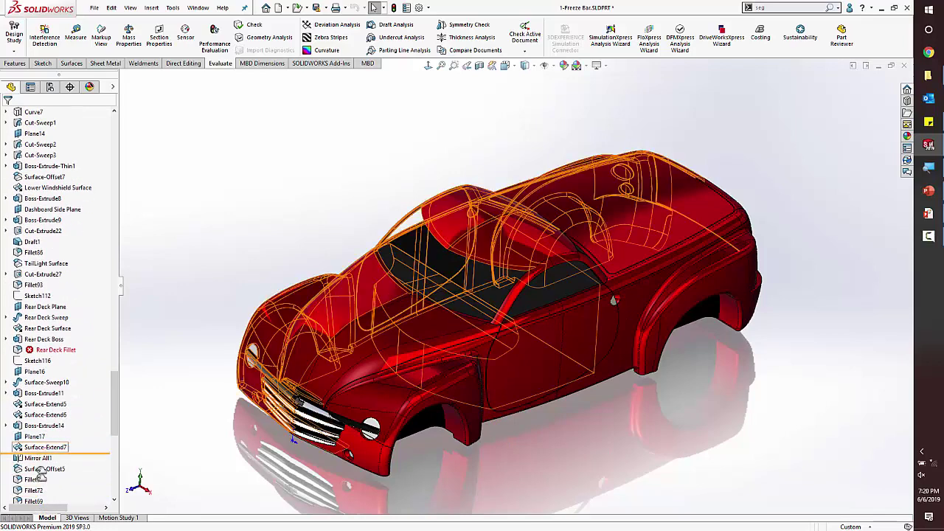
drag(43, 519, 45, 497)
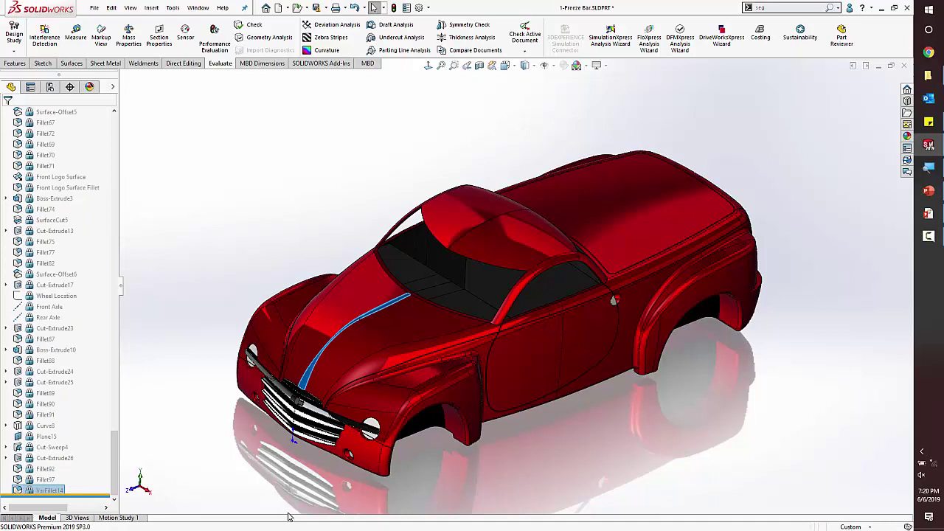
click(193, 377)
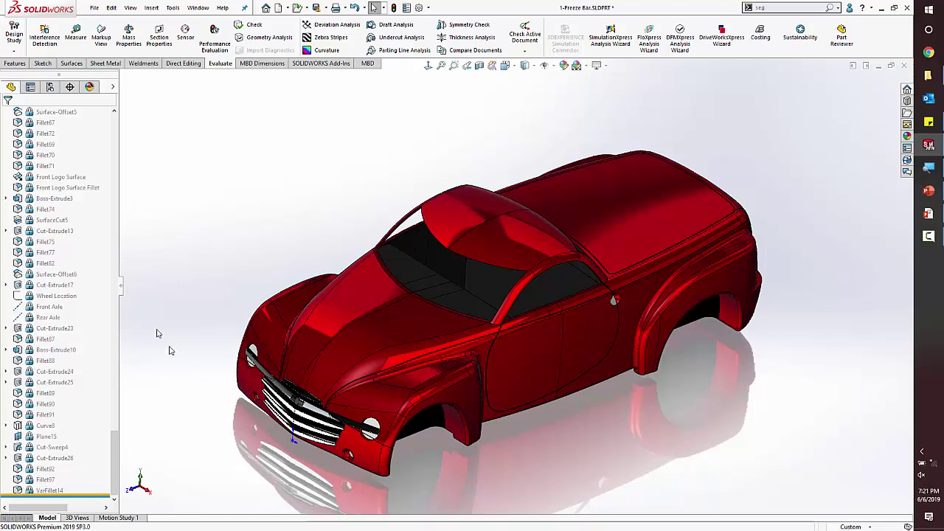
click(42, 242)
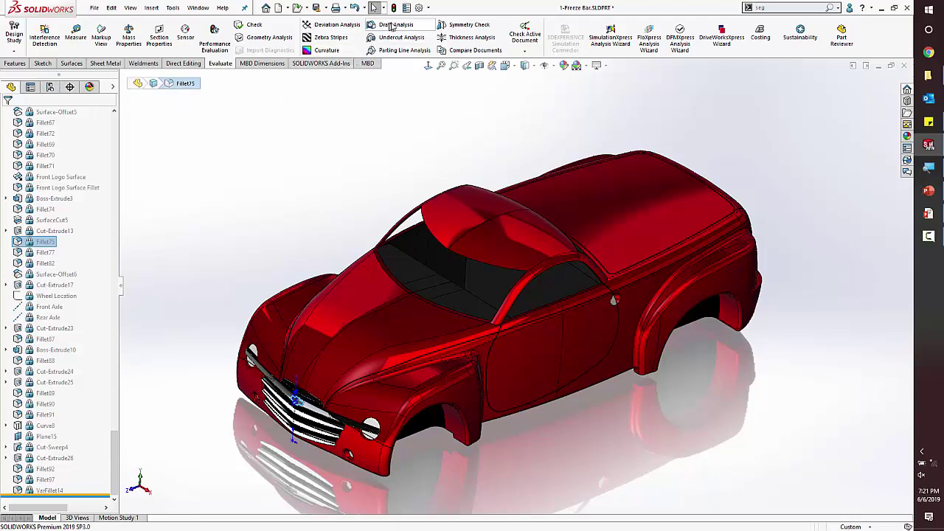
Step: Search the system options for 'free' and confirm Enable Freeze bar is checked
click(418, 8)
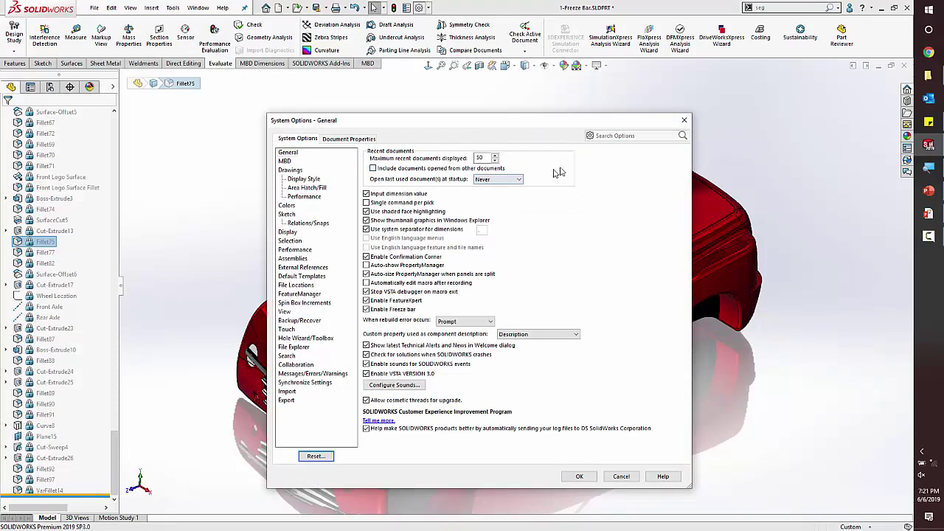
click(591, 139)
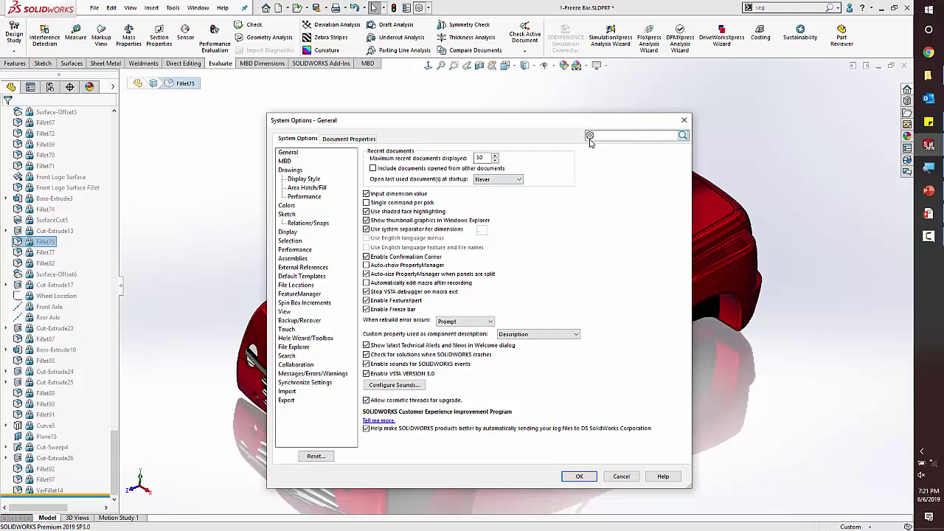
text(free)
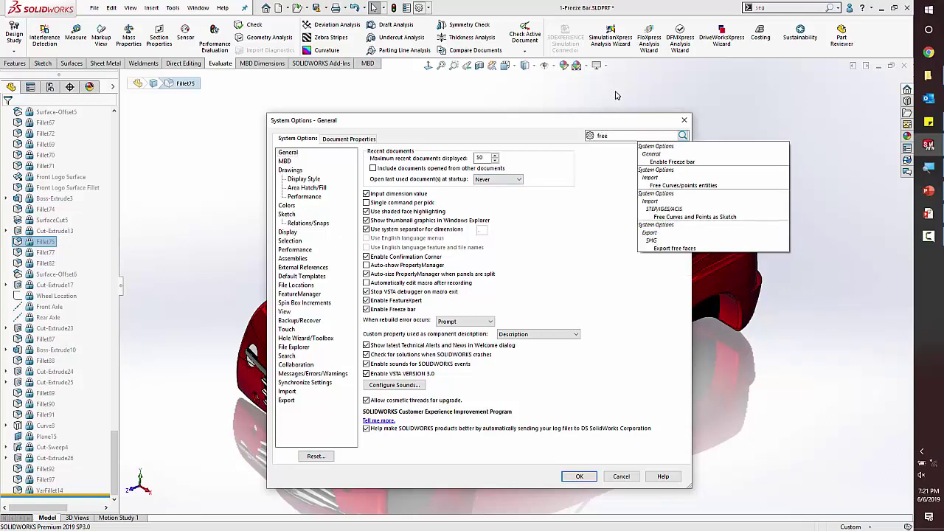
click(663, 161)
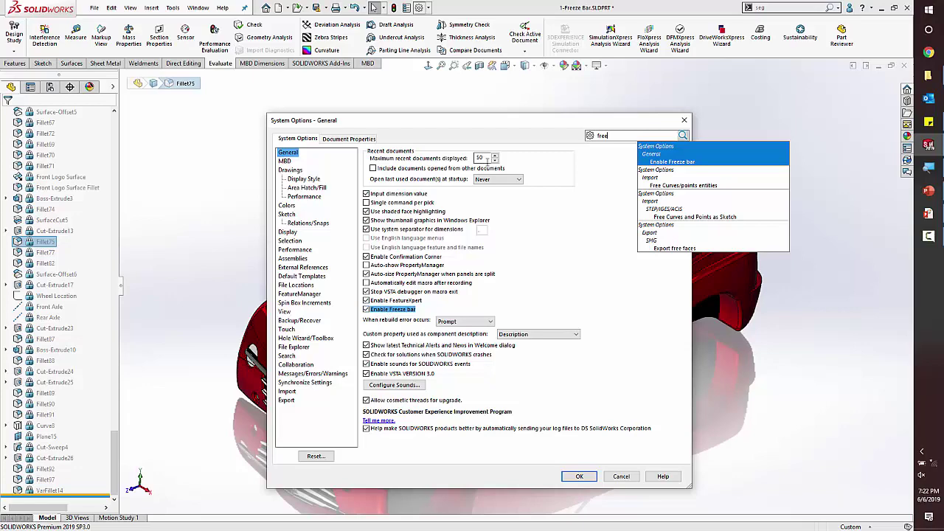
key(Return)
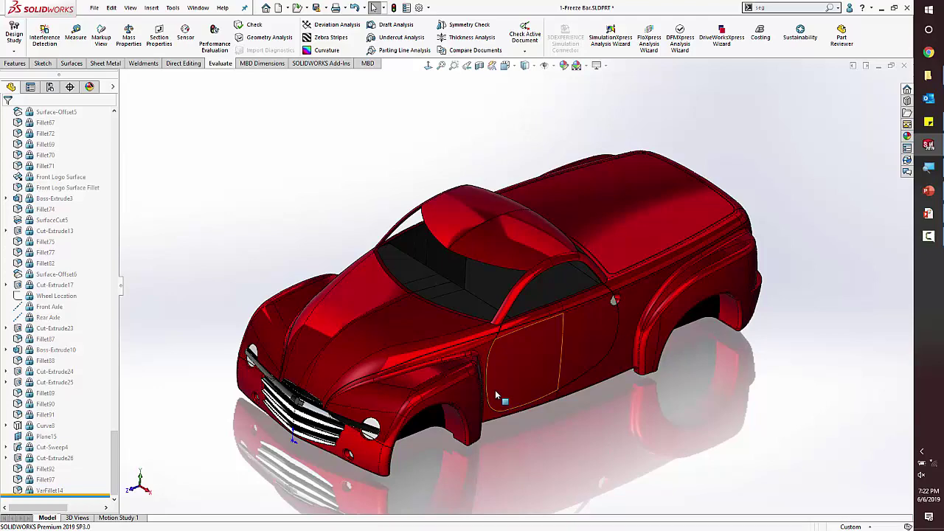
Step: Advance the slideshow past the Freeze photo to the Filets! slide, then return to SOLIDWORKS
key(alt+Tab)
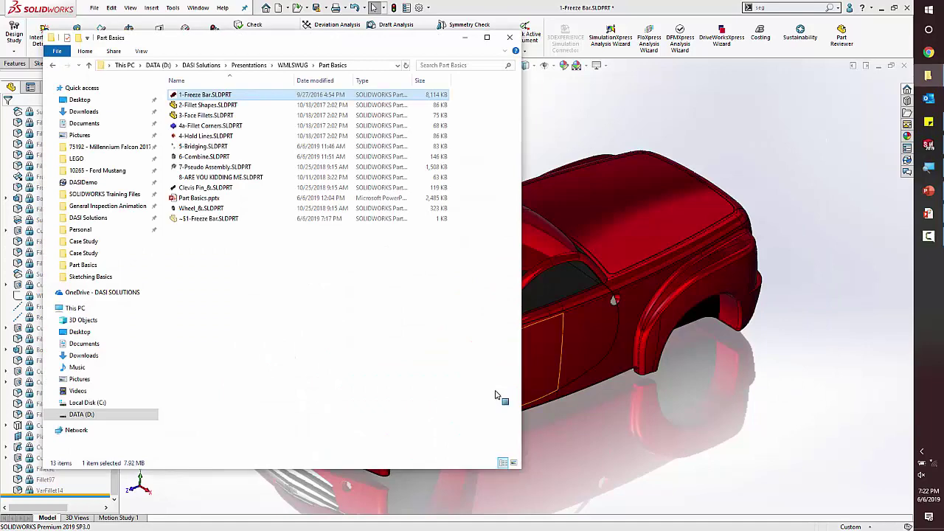
key(alt+Tab)
key(alt+Tab)
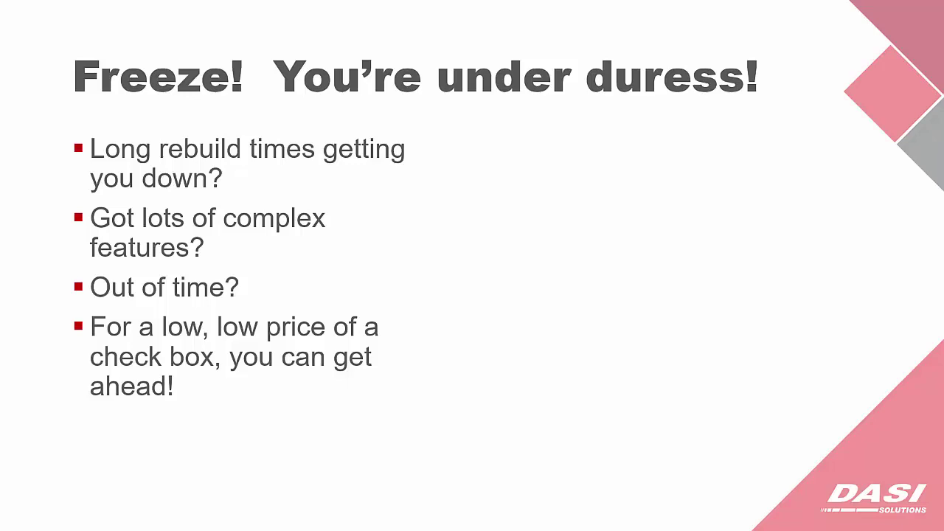
key(alt+Tab)
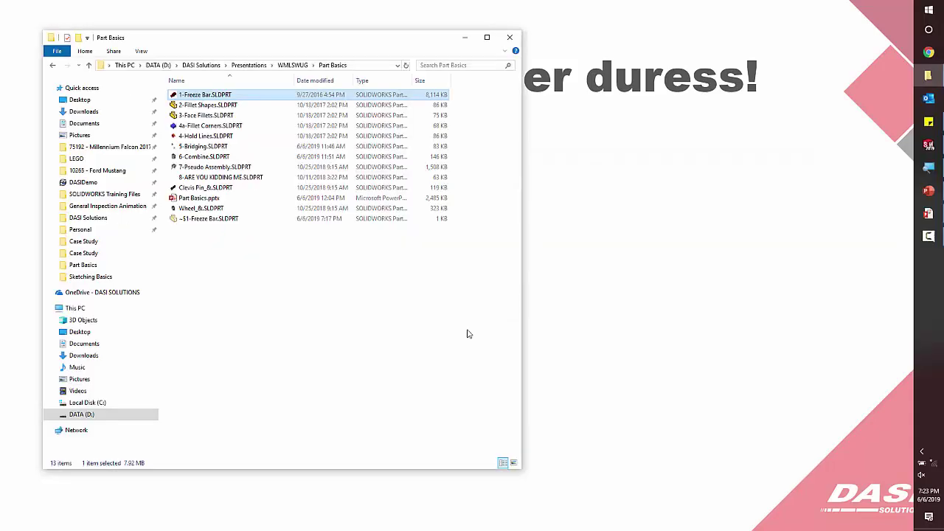
key(alt+Tab)
key(Right)
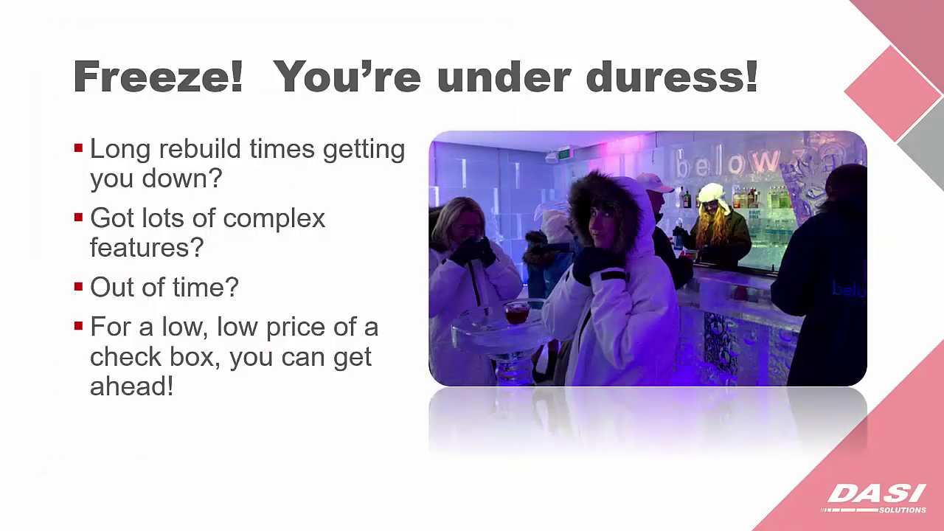
key(Right)
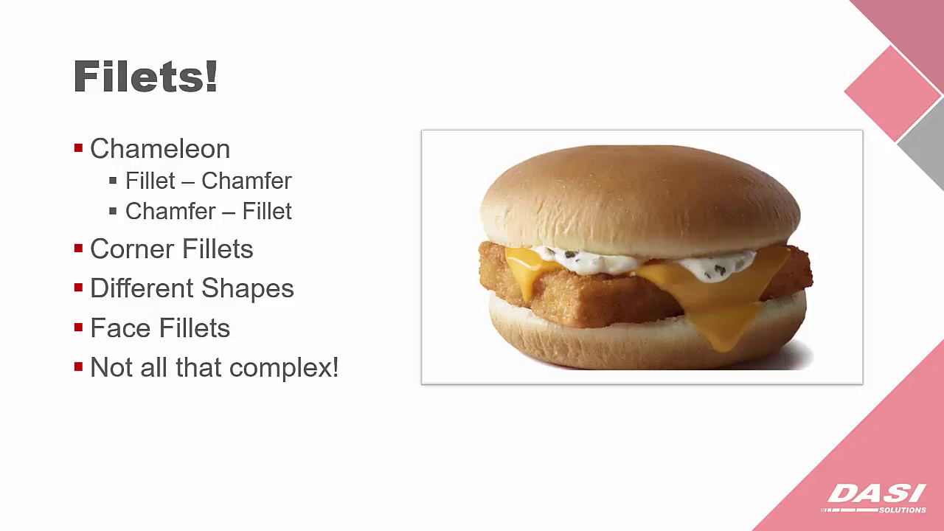
key(alt+Tab)
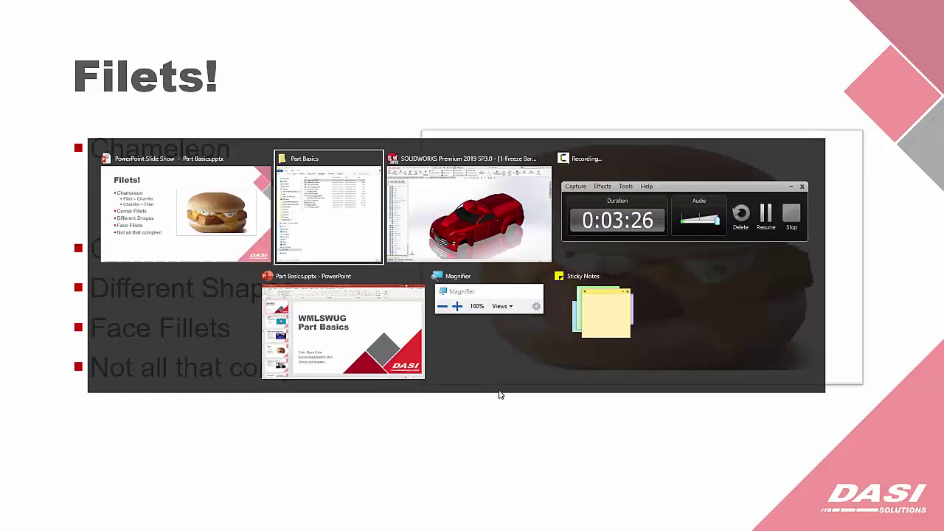
key(alt+Tab)
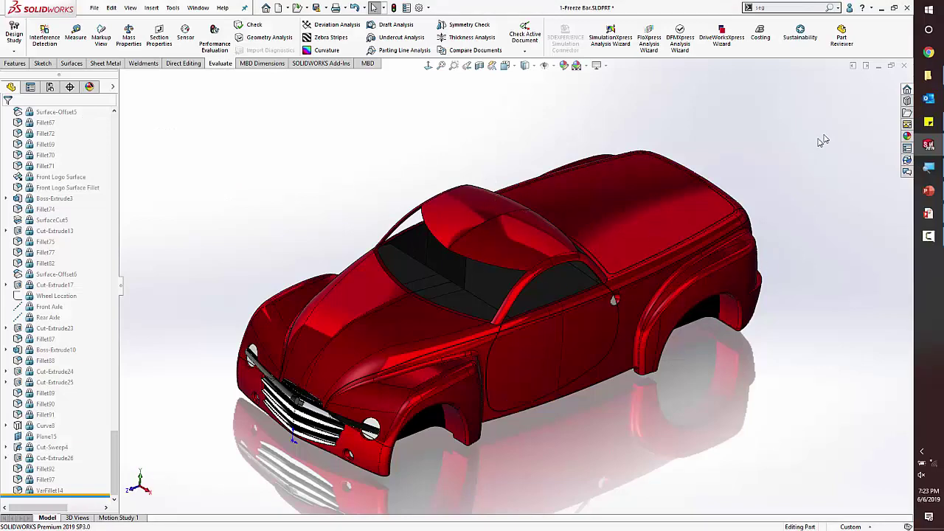
Step: Open the 2-Fillet Shapes part from the Part Basics folder and orbit around the block
click(928, 75)
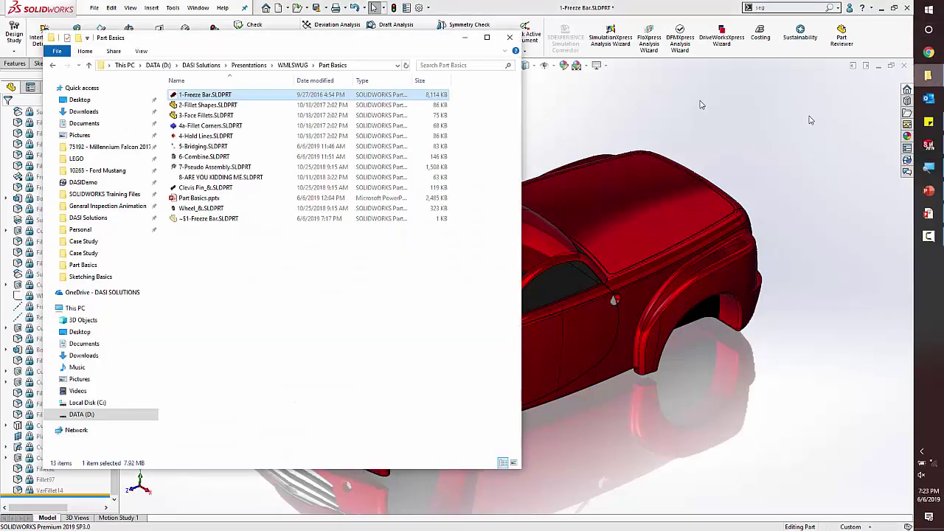
double_click(194, 105)
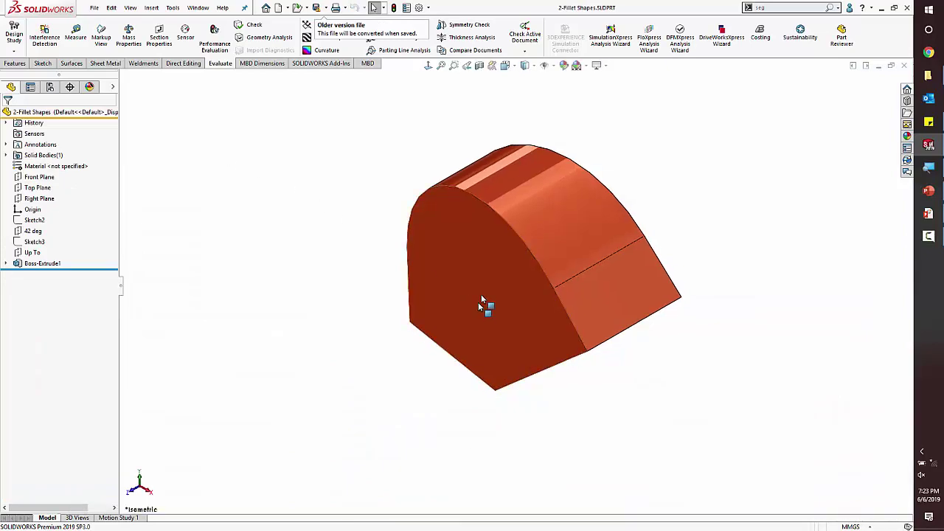
middle_drag(480, 302, 584, 287)
scroll(461, 226, down, 3)
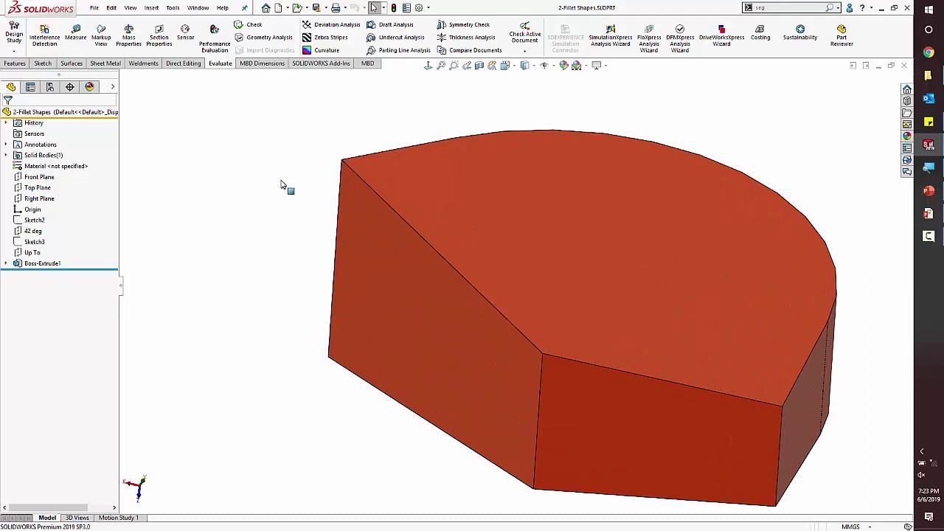
Step: Add Chamfer1, a 10 mm Distance-Distance symmetric chamfer, on the block's slanted top edge
click(14, 64)
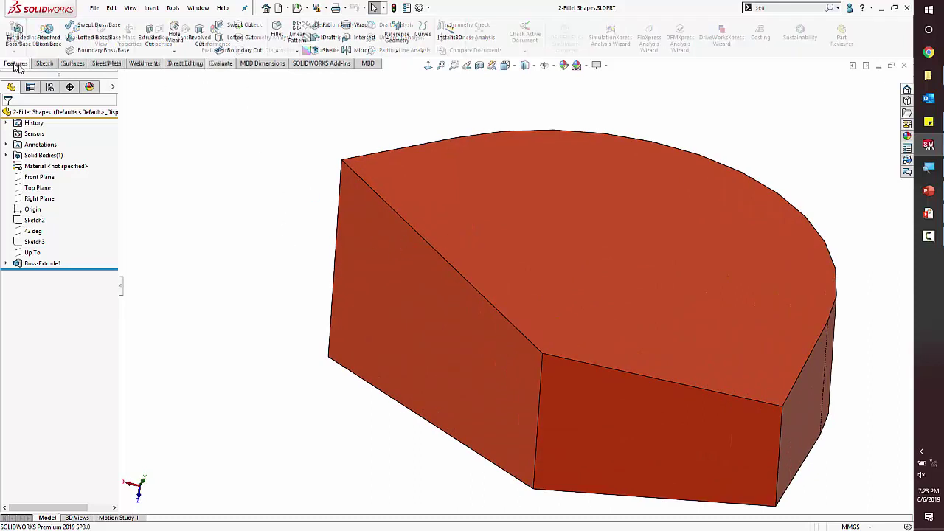
click(275, 51)
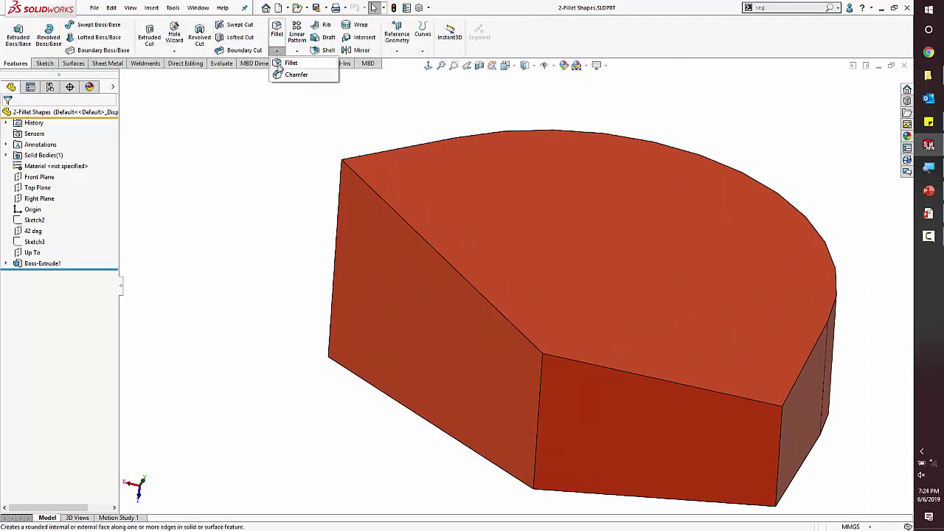
click(295, 74)
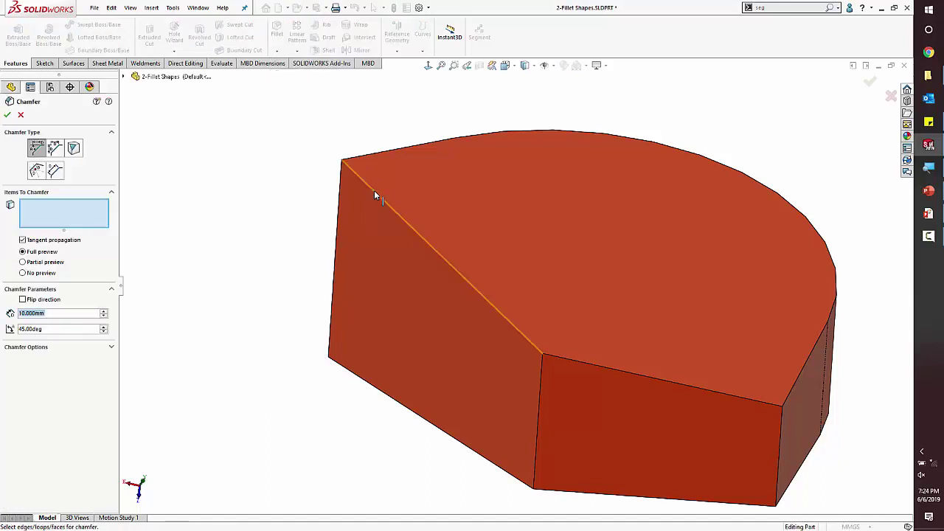
click(374, 190)
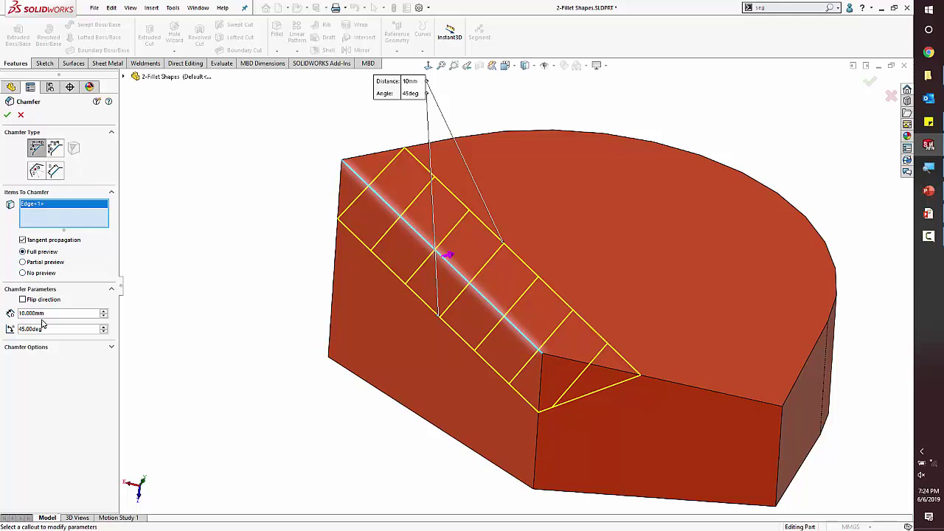
click(54, 148)
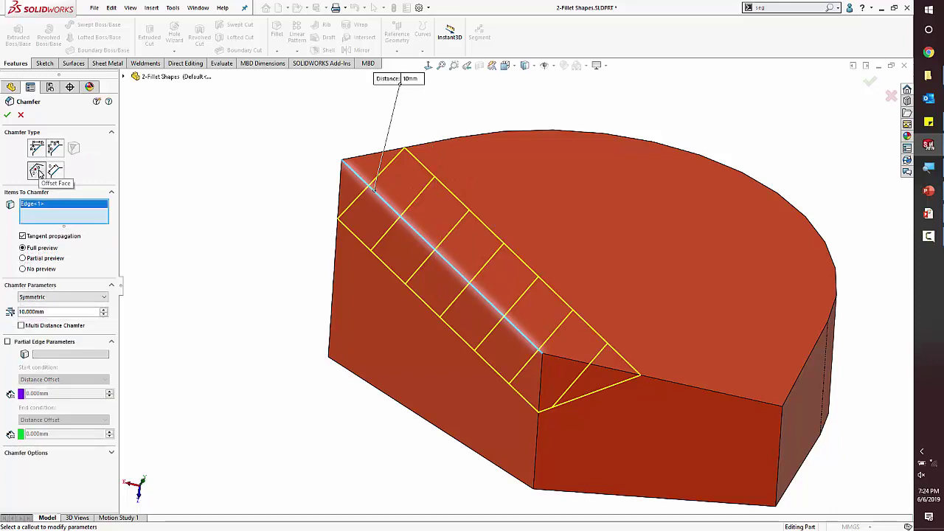
click(56, 174)
click(39, 172)
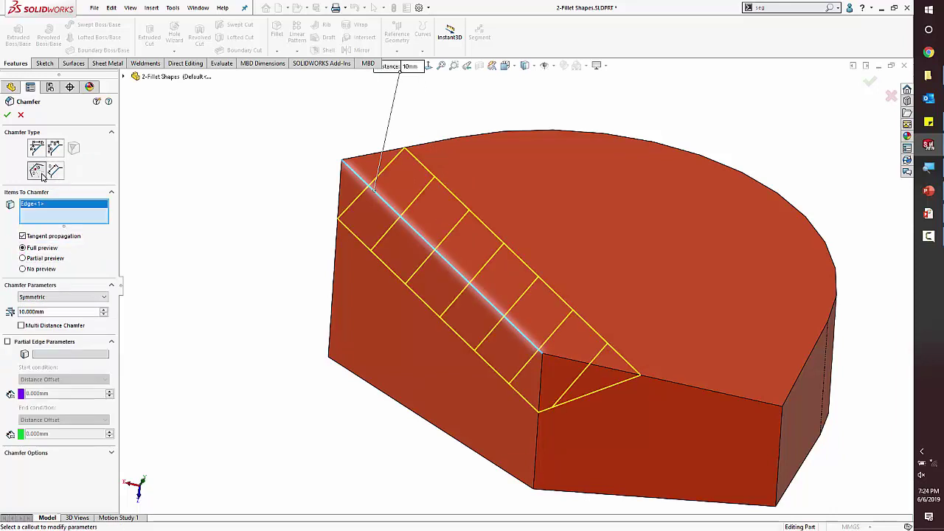
click(55, 149)
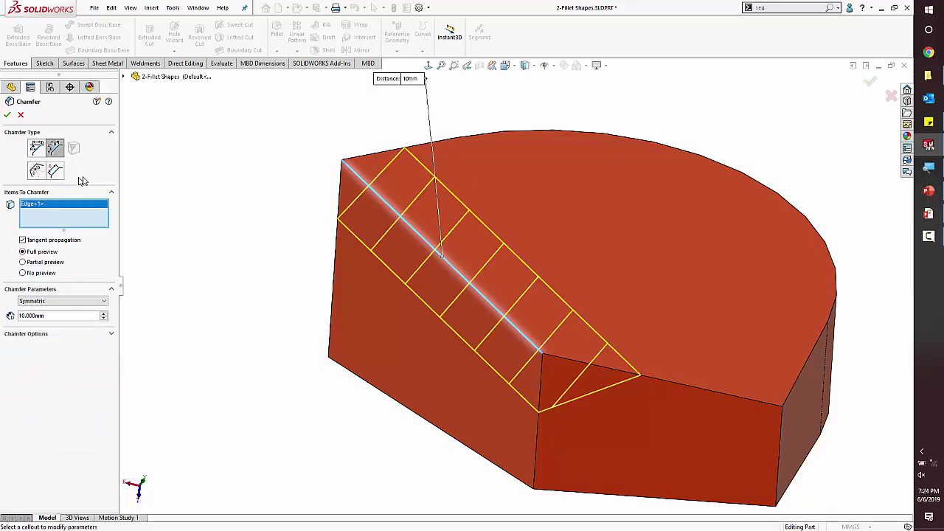
click(8, 114)
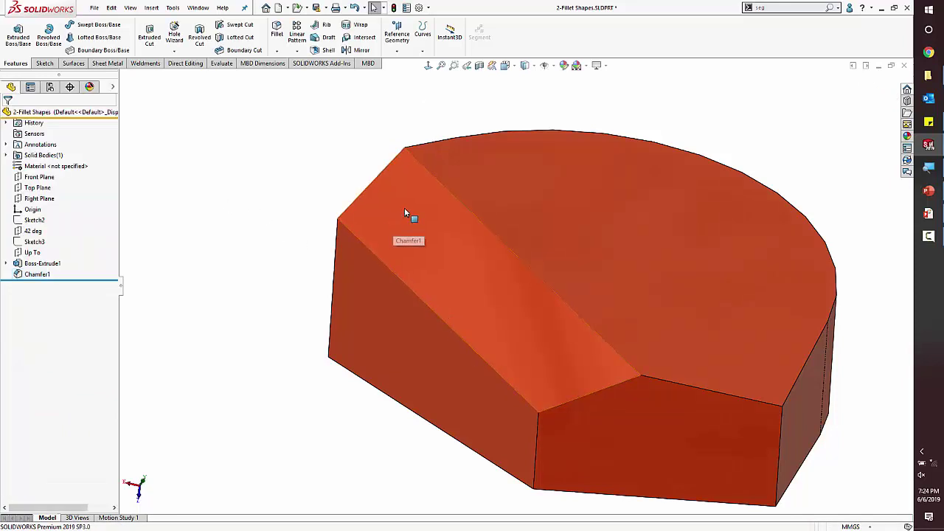
Step: Change Chamfer1 to the Angle-Distance chamfer type
right_click(410, 213)
click(414, 184)
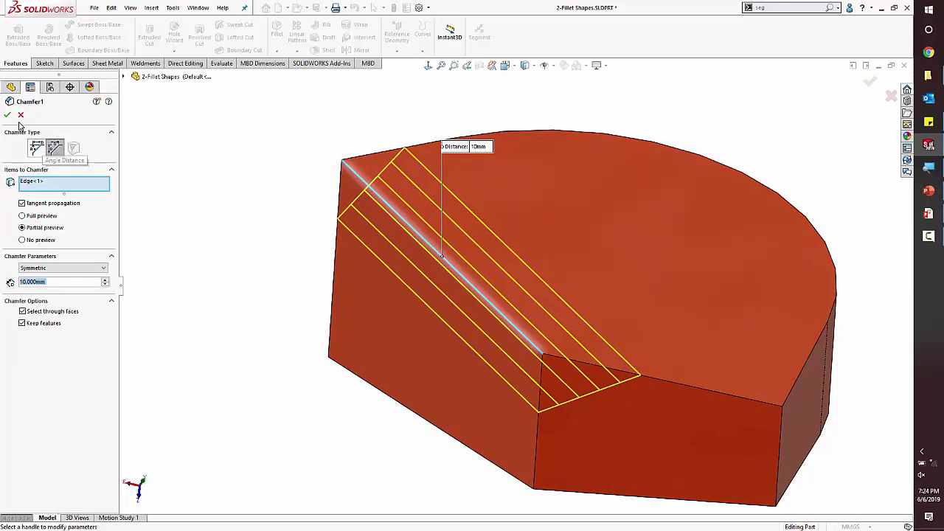
click(37, 149)
click(6, 115)
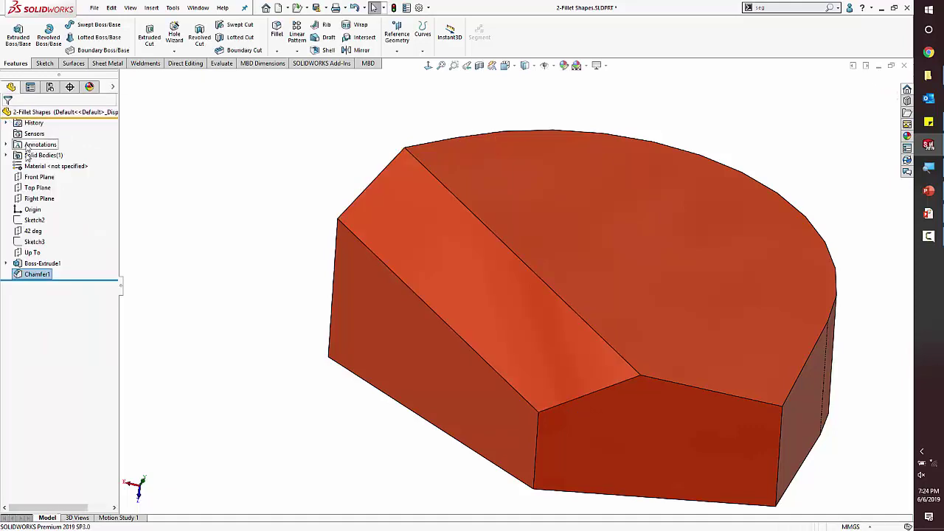
Step: Delete Chamfer1 from the feature tree, confirming the deletion
right_click(34, 276)
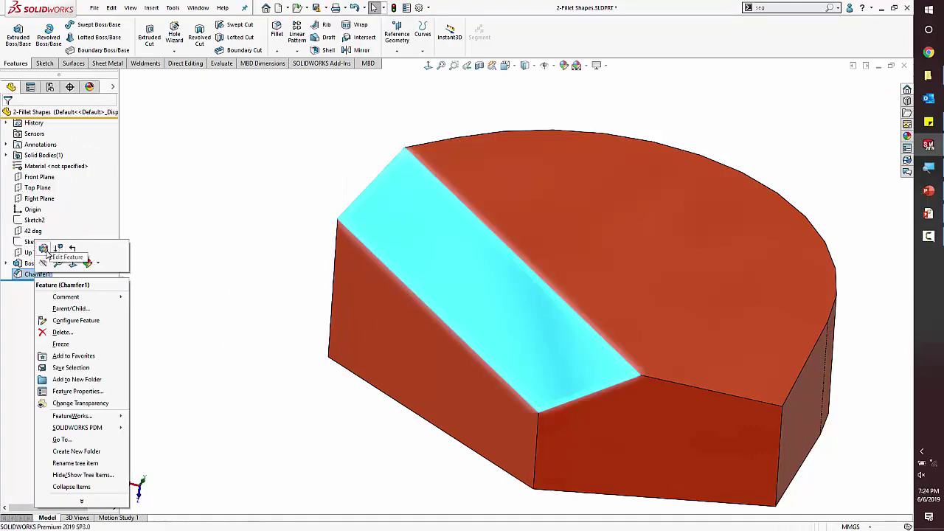
click(49, 251)
key(Return)
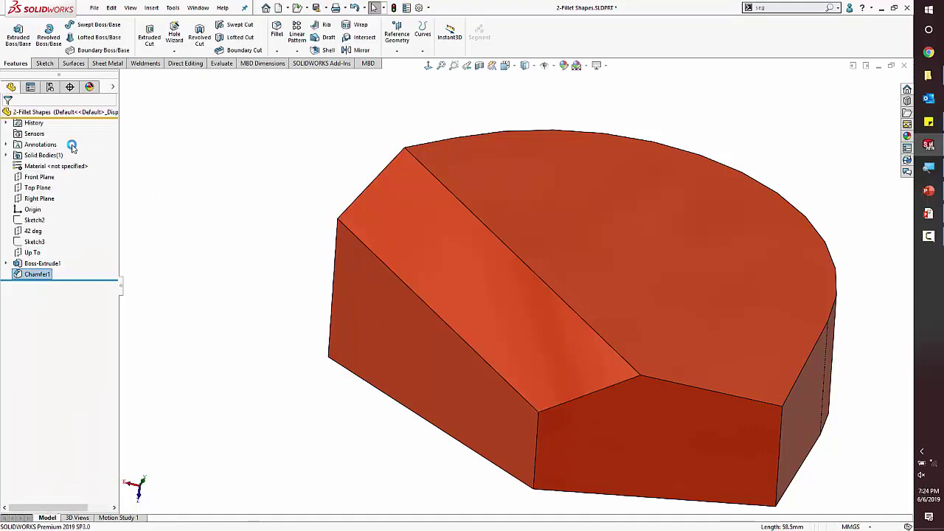
click(43, 275)
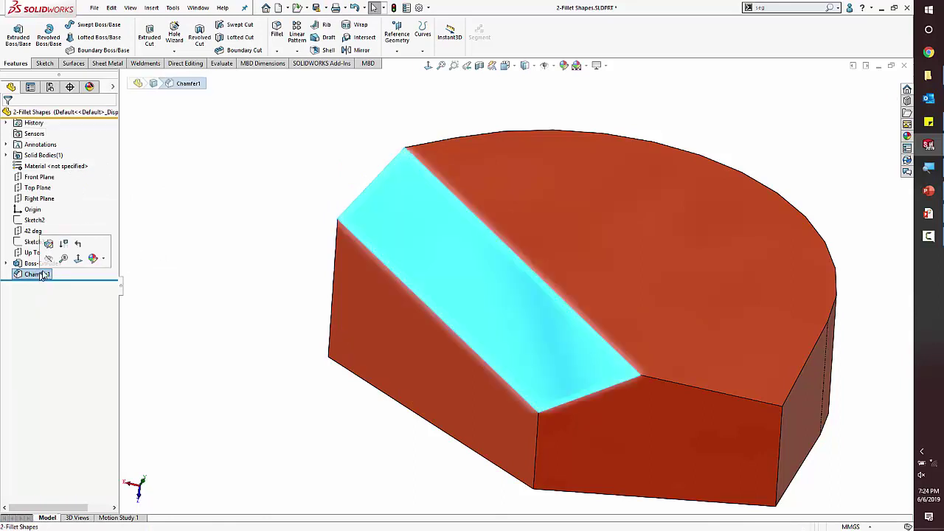
key(Delete)
key(Return)
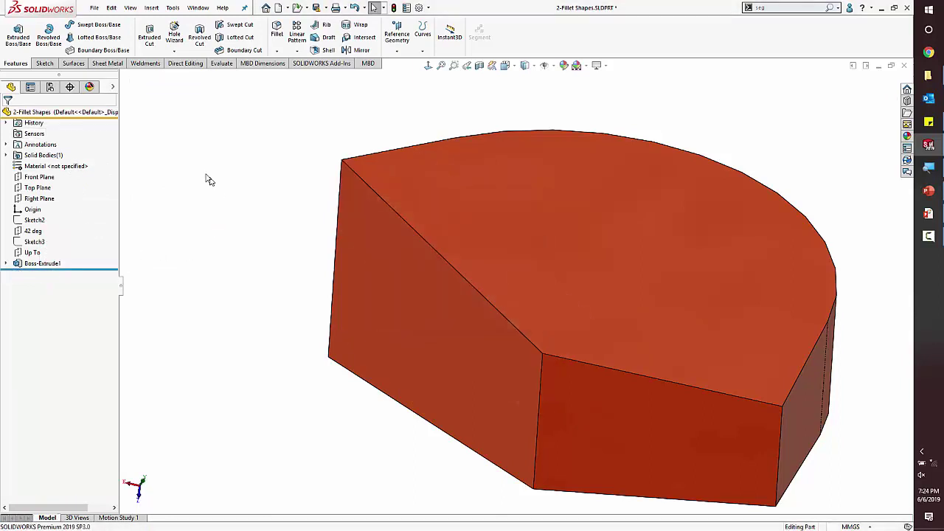
Step: Create Fillet1, a 10 mm manual face fillet between the left side face and top face
click(277, 33)
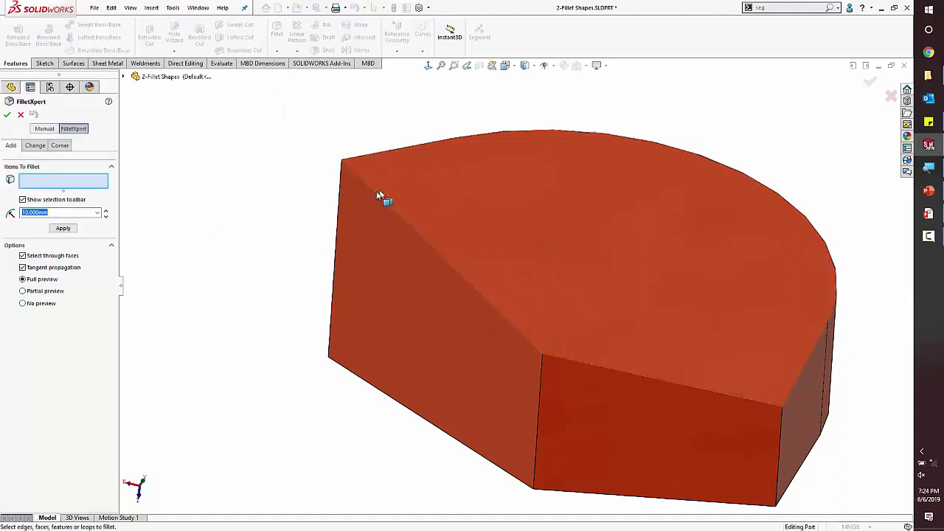
click(375, 192)
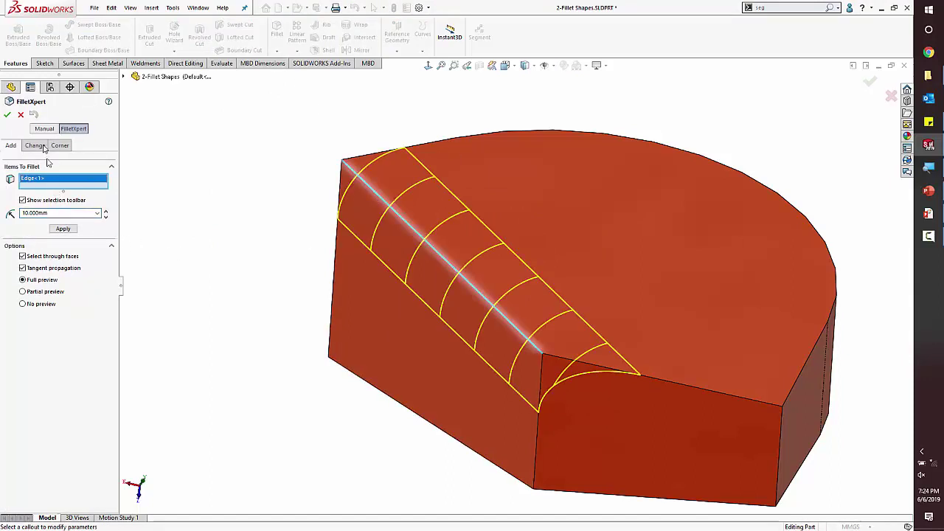
click(44, 130)
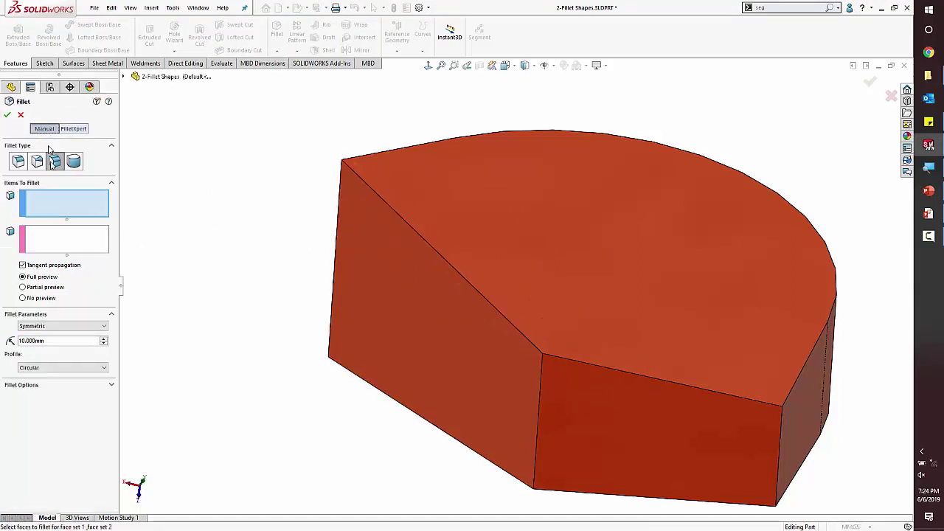
click(38, 161)
click(19, 161)
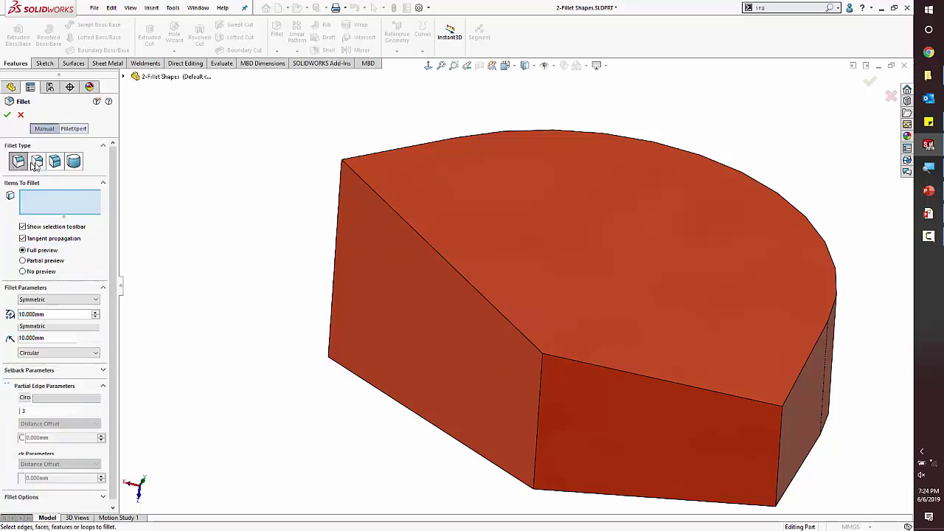
click(54, 163)
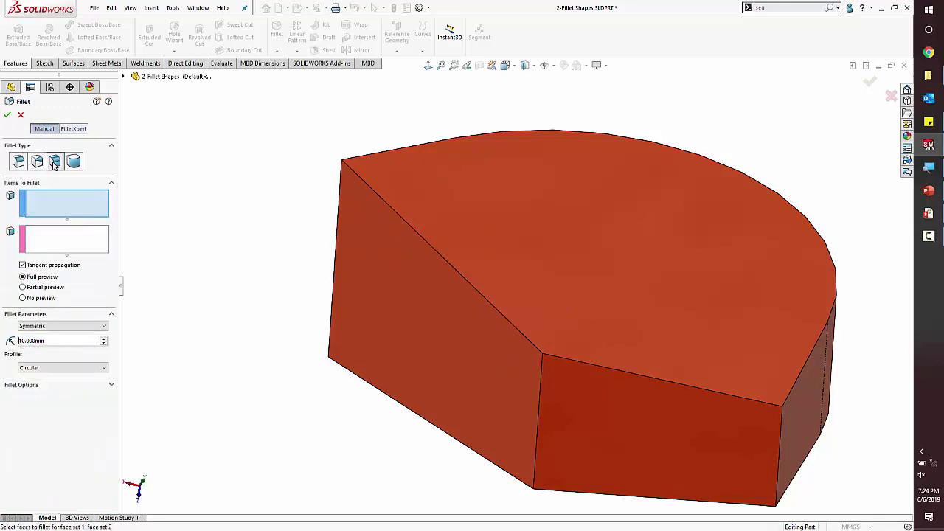
click(65, 243)
click(408, 301)
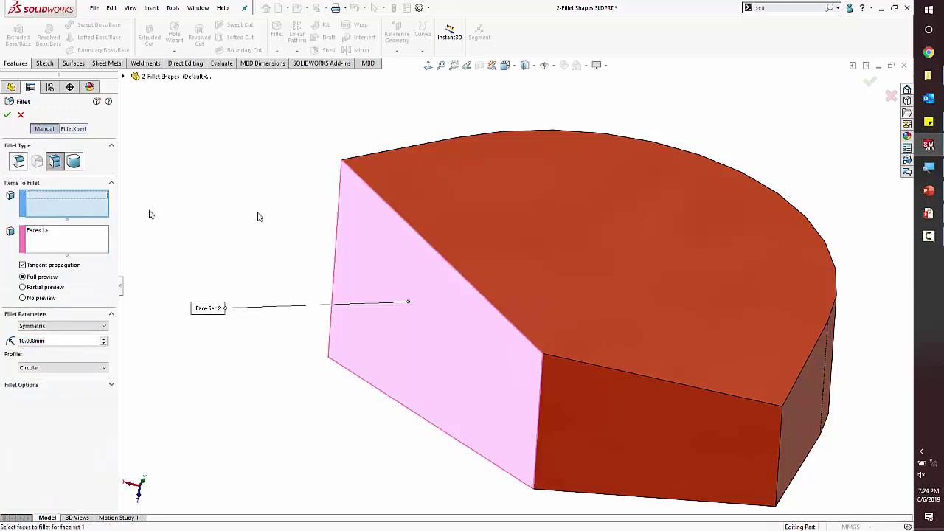
click(449, 203)
click(8, 115)
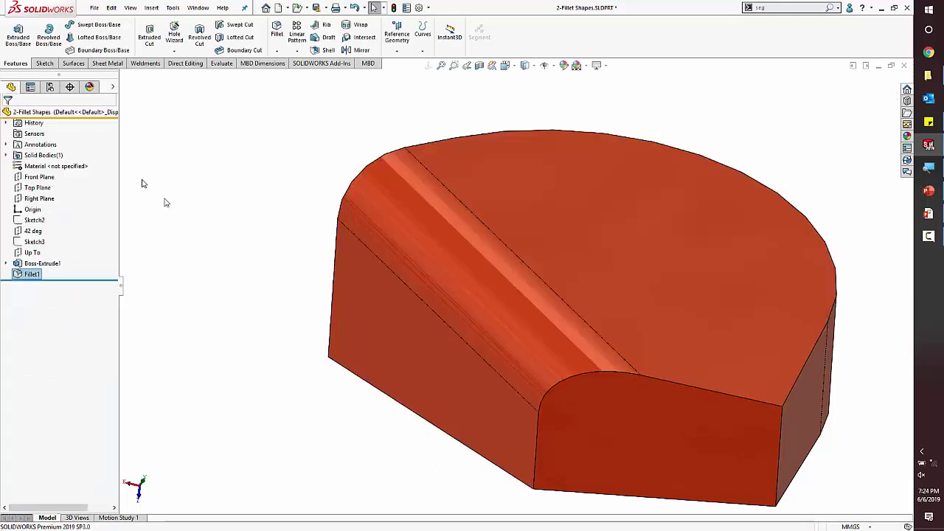
click(30, 273)
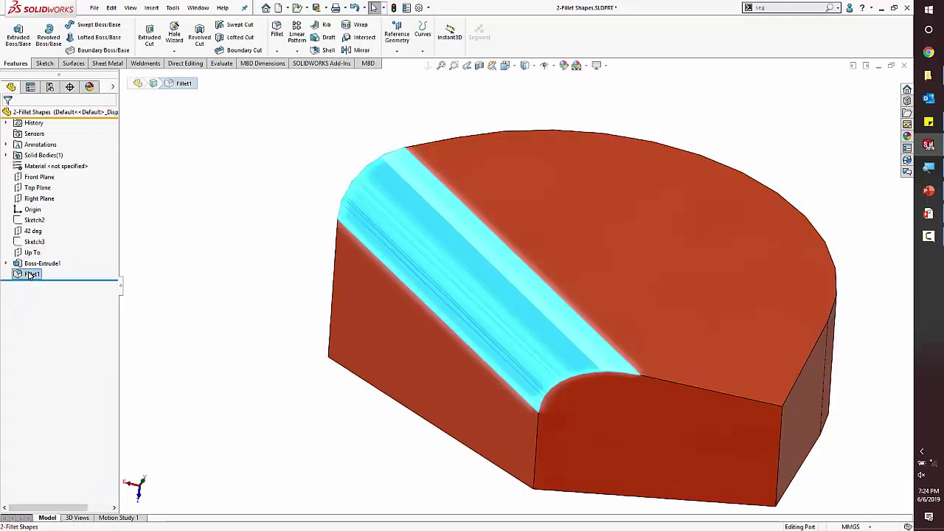
right_click(30, 274)
Step: Change Fillet1's feature type to Chamfer for a flat 10 mm bevel
click(38, 243)
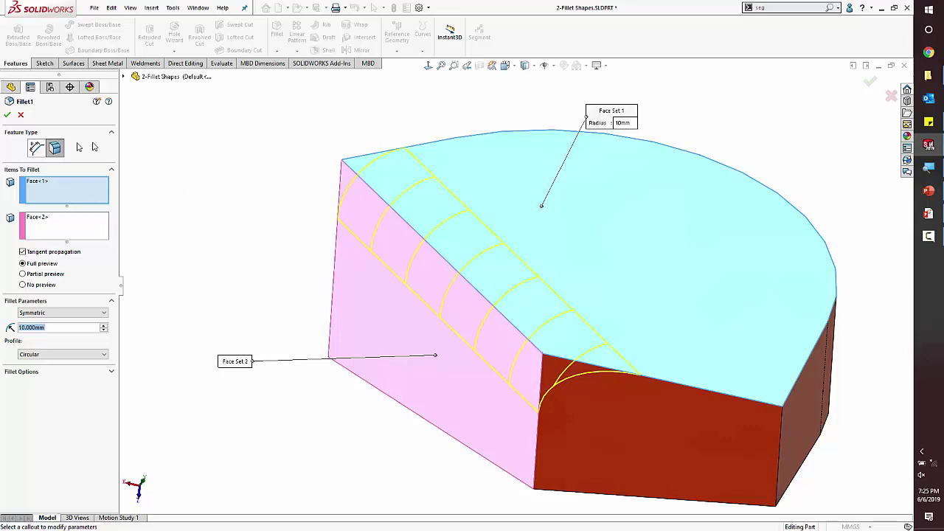
click(37, 149)
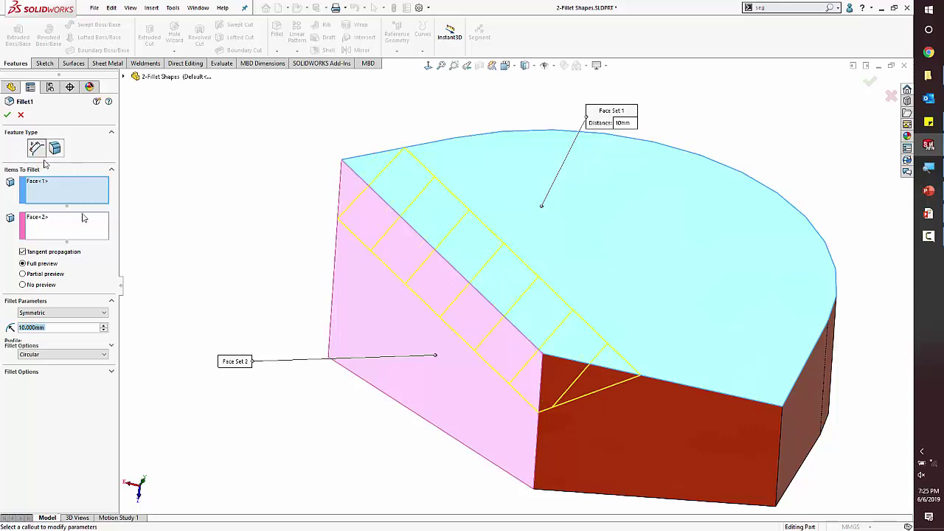
click(7, 116)
middle_drag(238, 285, 525, 332)
click(685, 270)
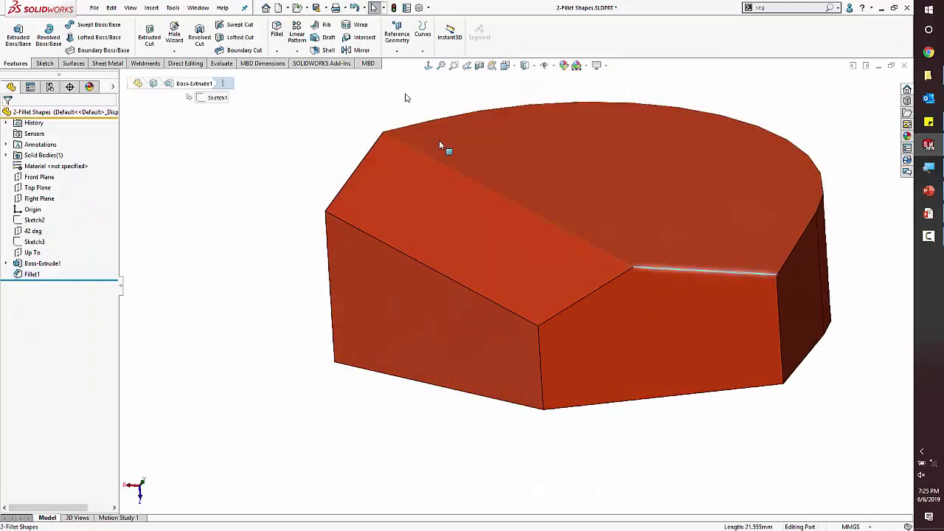
Step: Add Chamfer2, a 10 mm face chamfer between the block's top and front faces
click(276, 50)
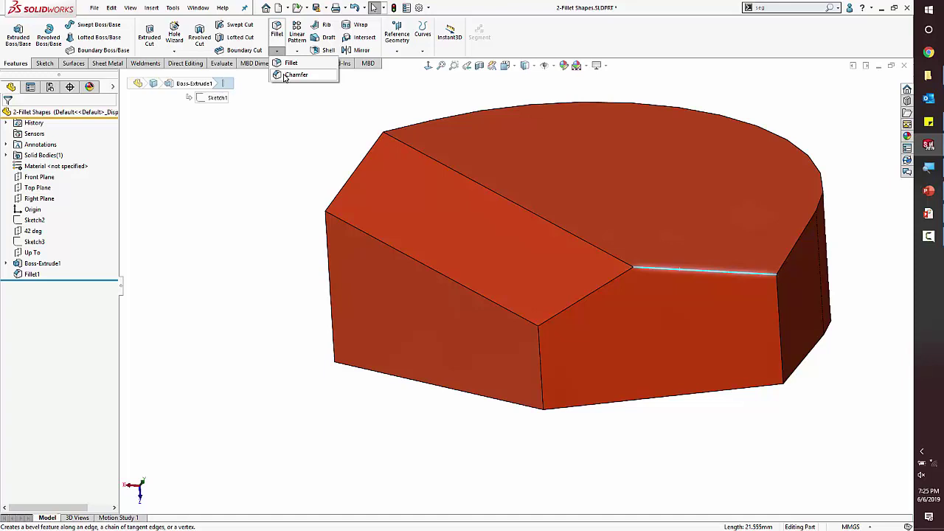
click(295, 75)
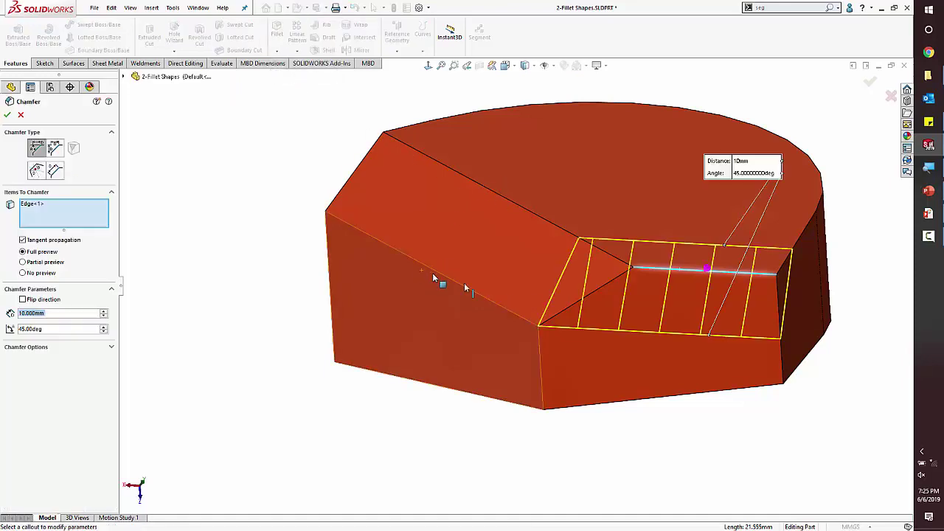
click(55, 171)
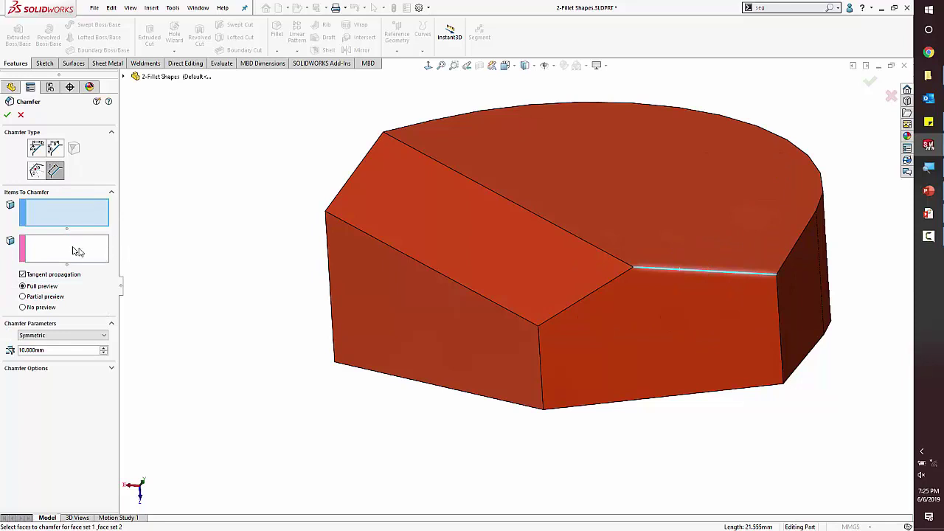
click(663, 254)
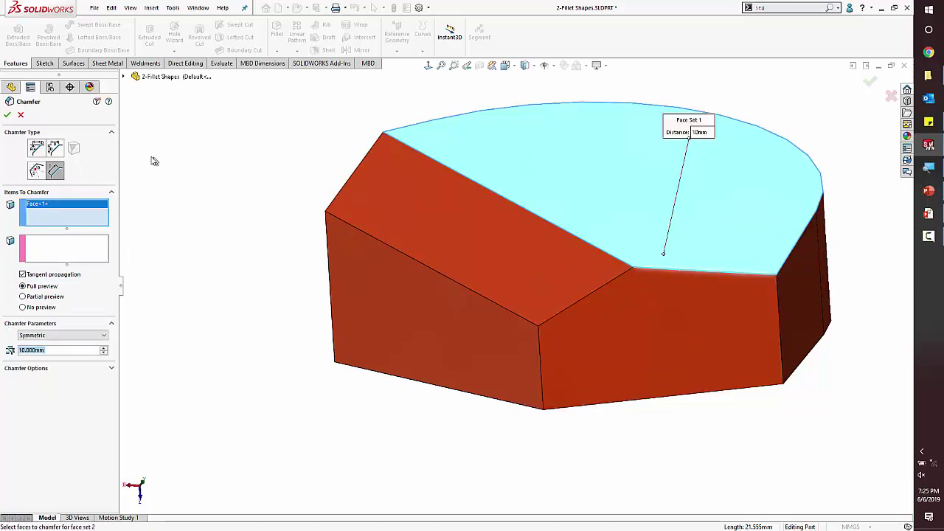
click(72, 255)
click(610, 346)
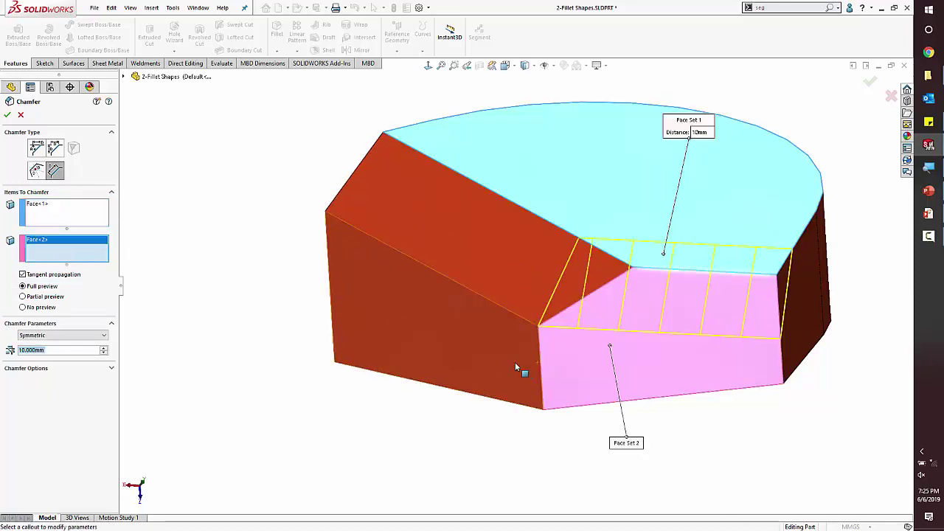
click(7, 115)
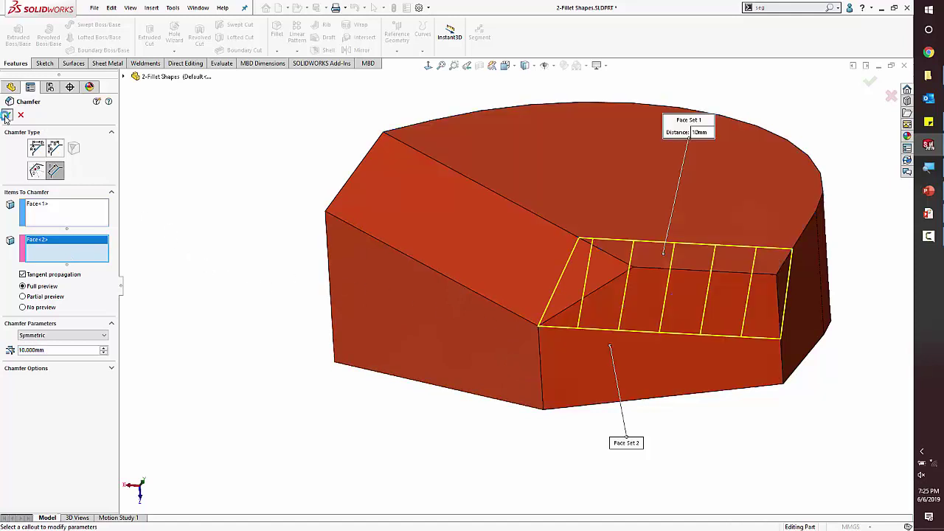
middle_drag(472, 268, 568, 303)
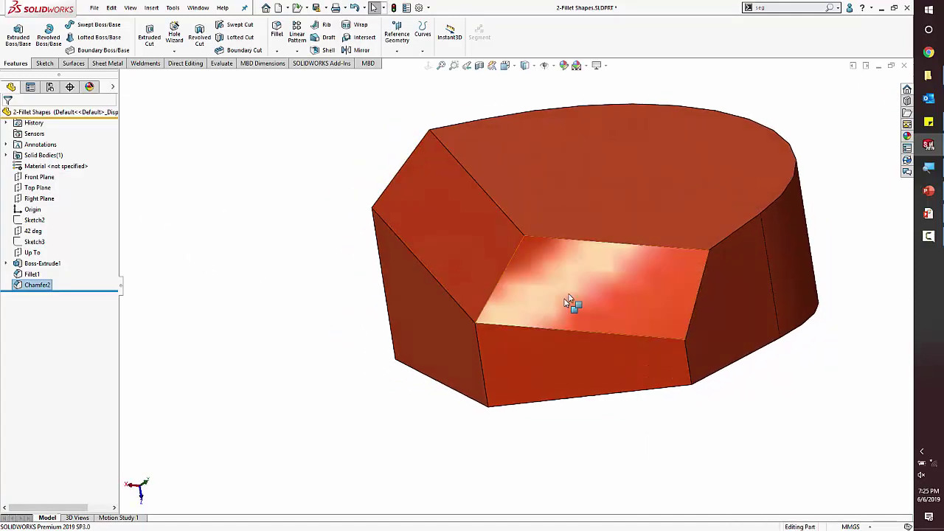
Step: Edit Chamfer2 and change its feature type to a rounded fillet
right_click(608, 279)
click(624, 257)
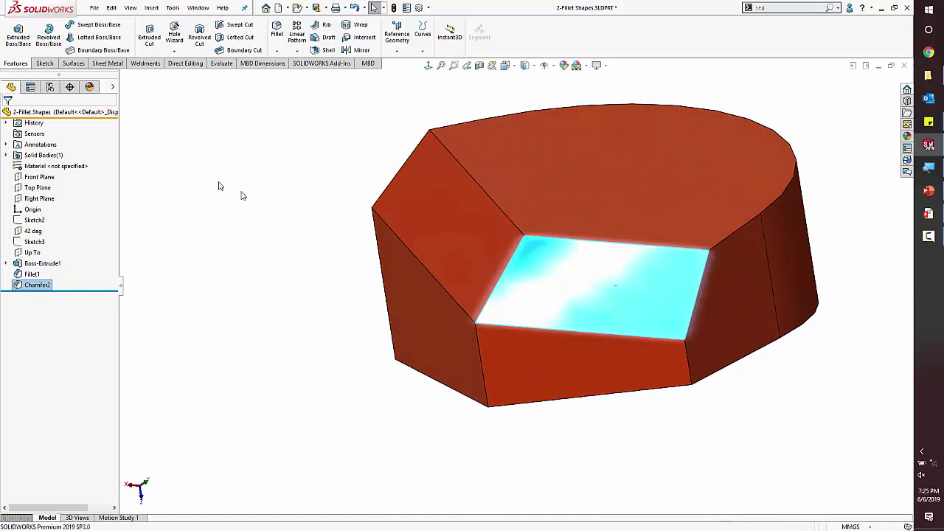
click(55, 149)
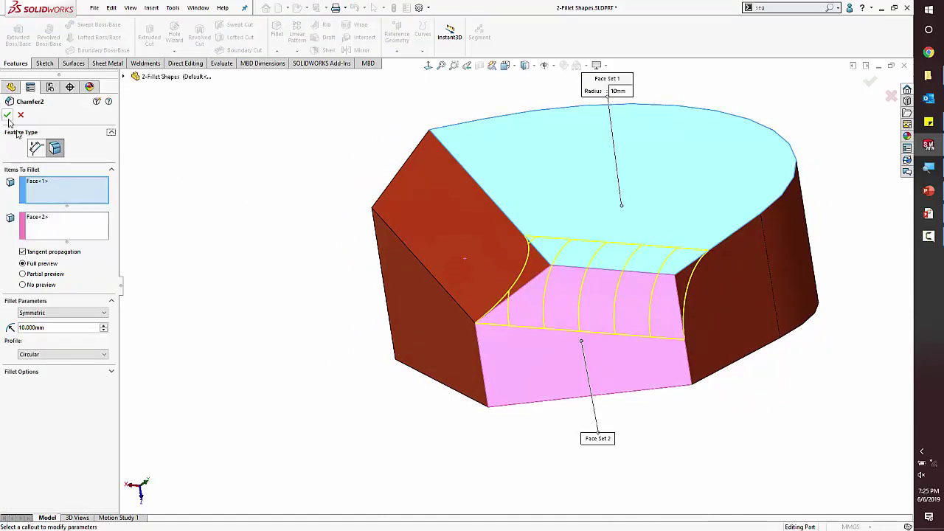
click(7, 116)
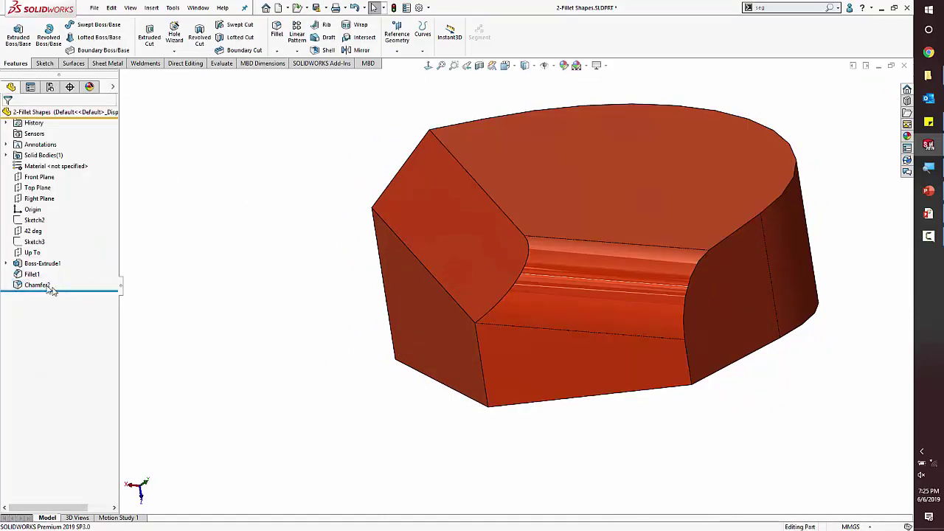
Step: Glance at the Filets! slide and return to the 2-Fillet Shapes part
key(alt+Tab)
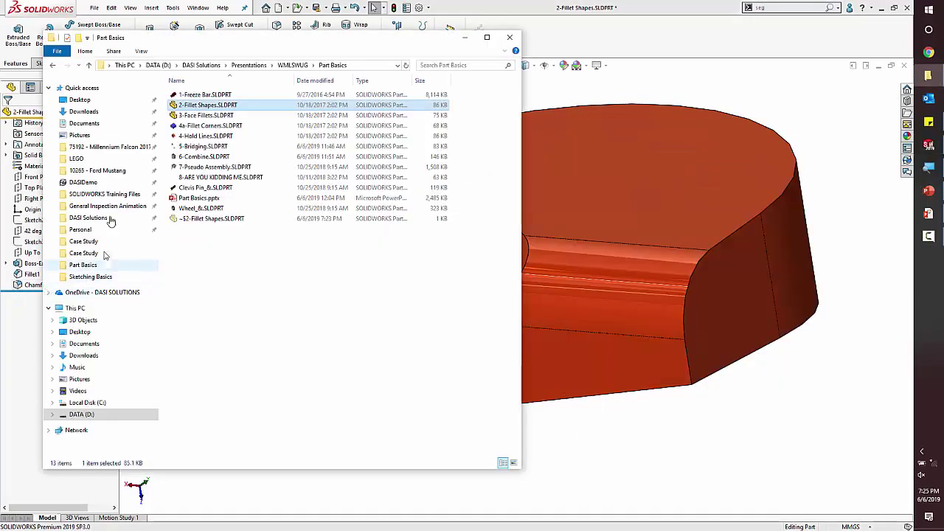
key(alt+Tab)
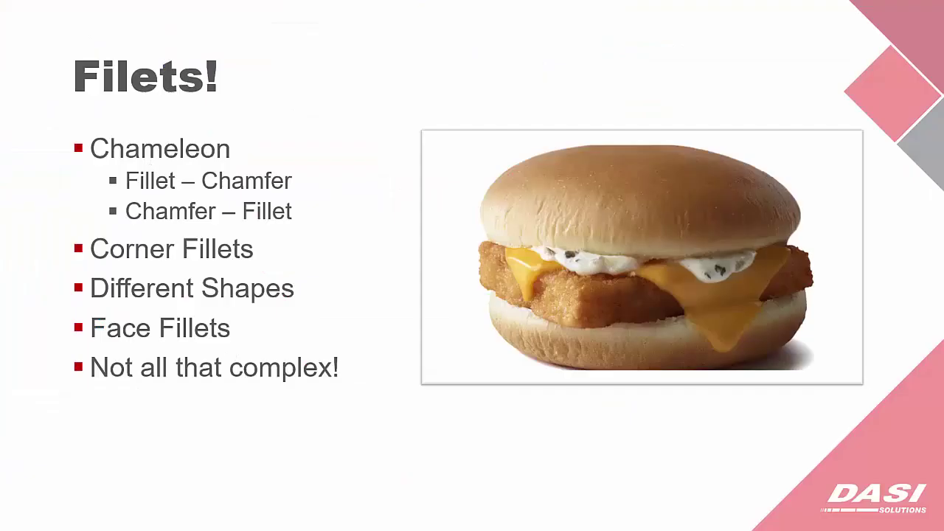
key(alt+Tab)
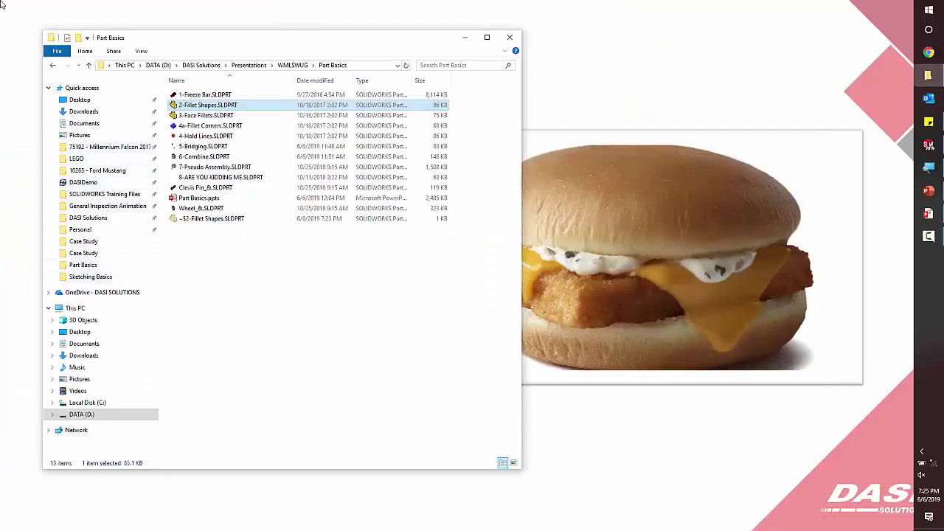
key(alt+Tab)
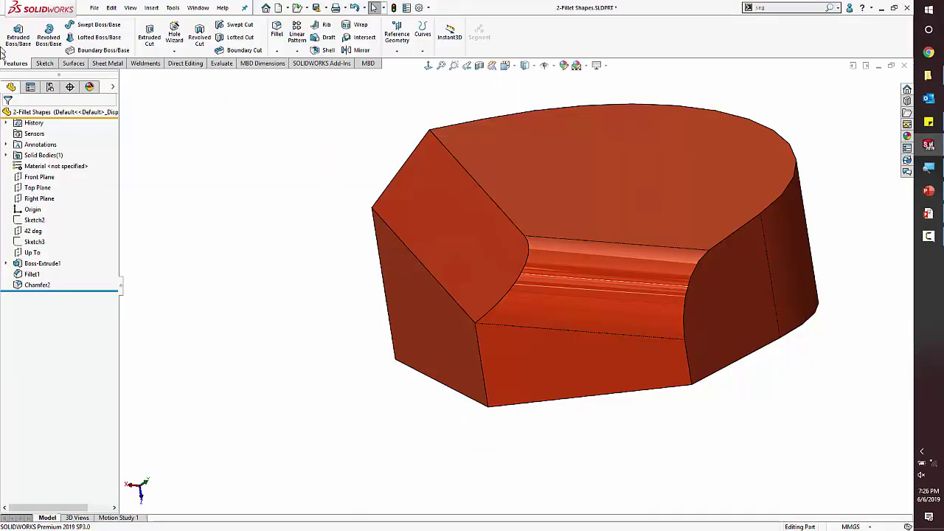
Step: Select the two face features and orbit in to inspect the fillet
click(32, 274)
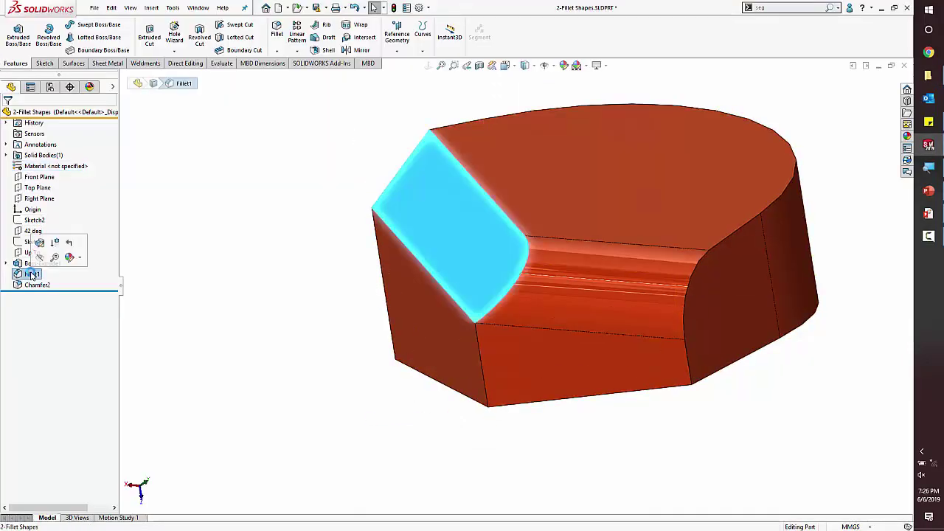
click(33, 284)
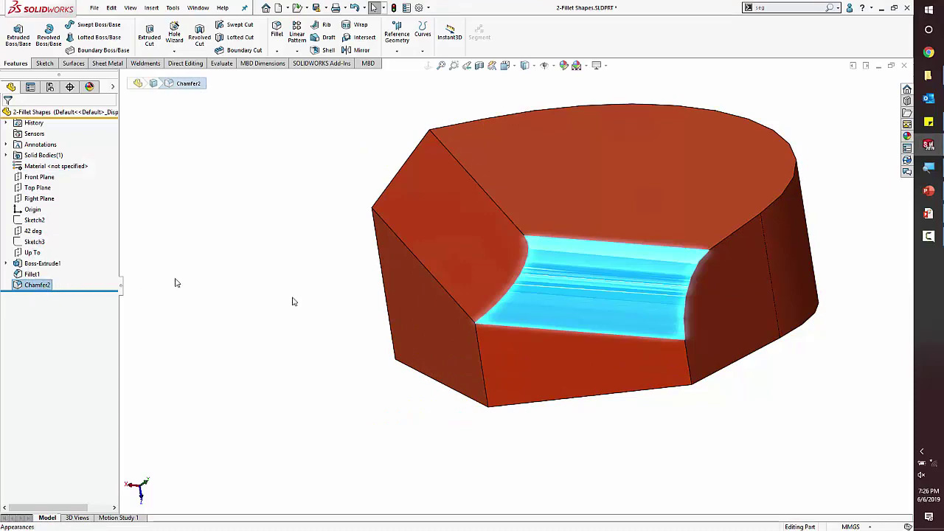
middle_drag(295, 302, 457, 347)
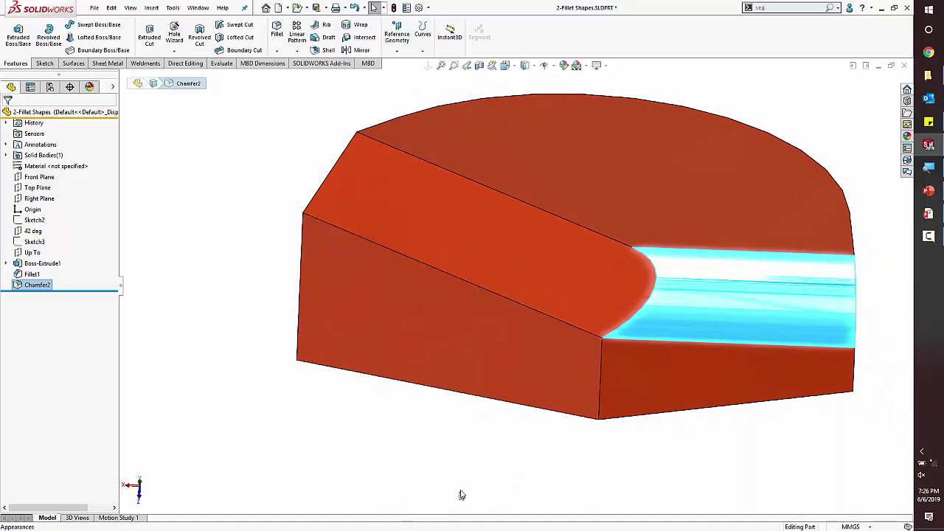
key(Escape)
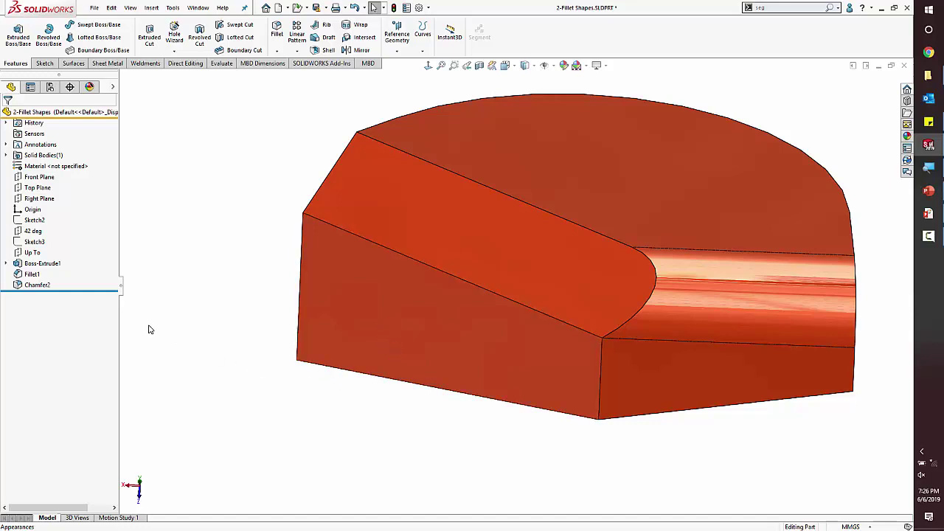
Step: Delete Chamfer2 and Fillet1, confirming each, then switch to the Part Basics folder
click(34, 284)
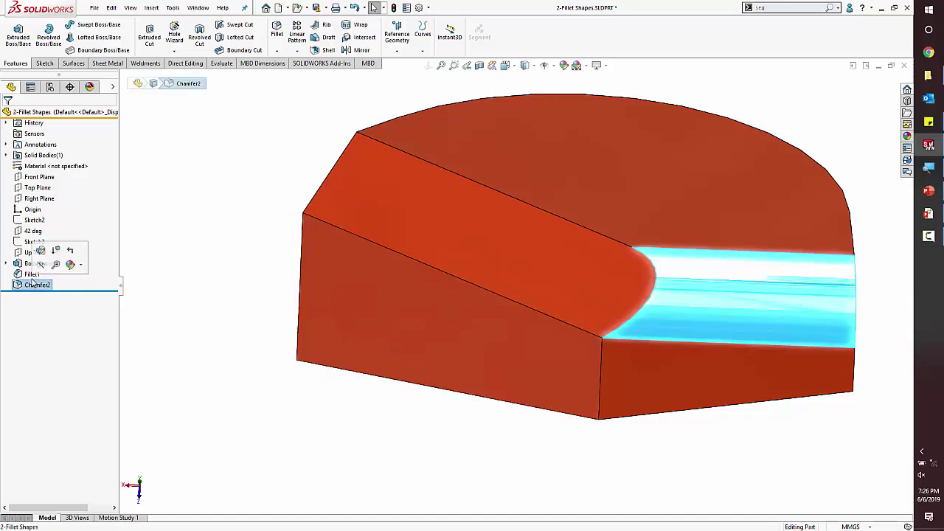
key(Delete)
key(Return)
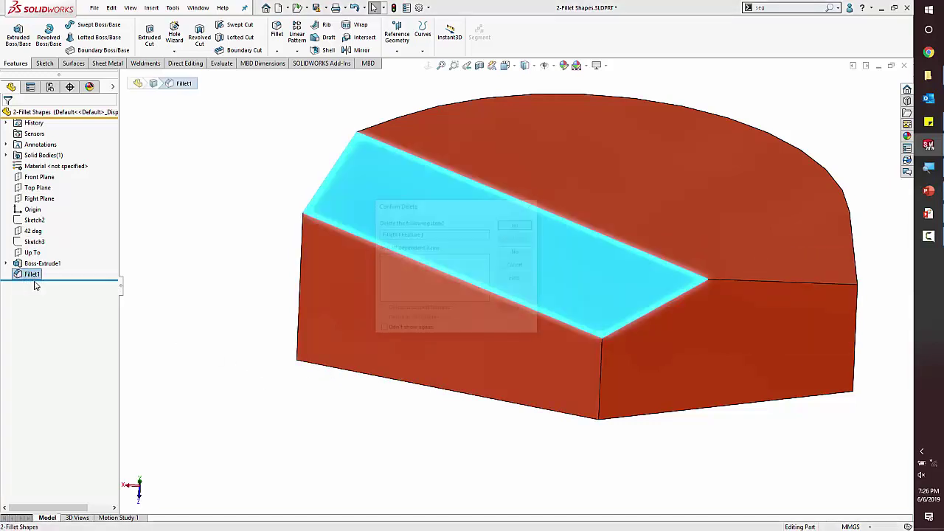
key(Return)
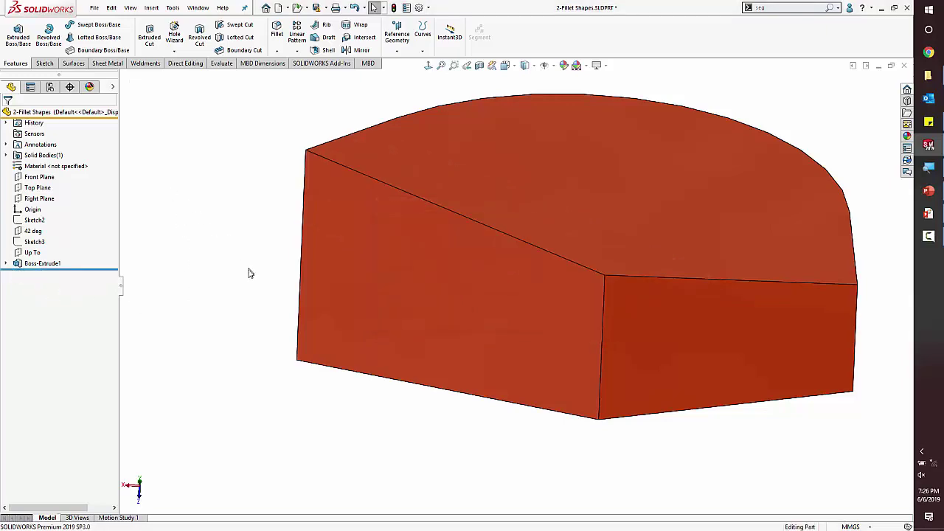
key(alt+Tab)
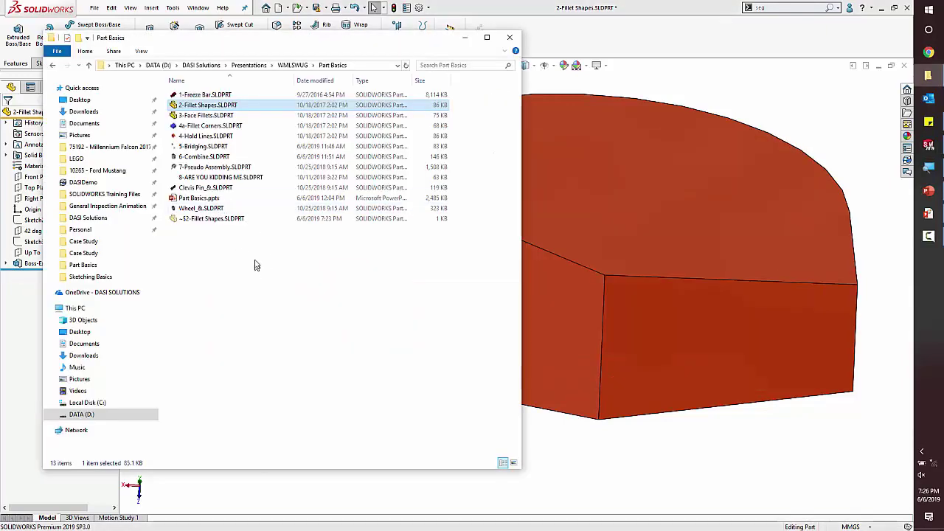
Step: Open 4a-Fillet Corners.SLDPRT from the Part Basics folder and view the blue block's boss from above
key(alt+Tab)
key(alt+Tab)
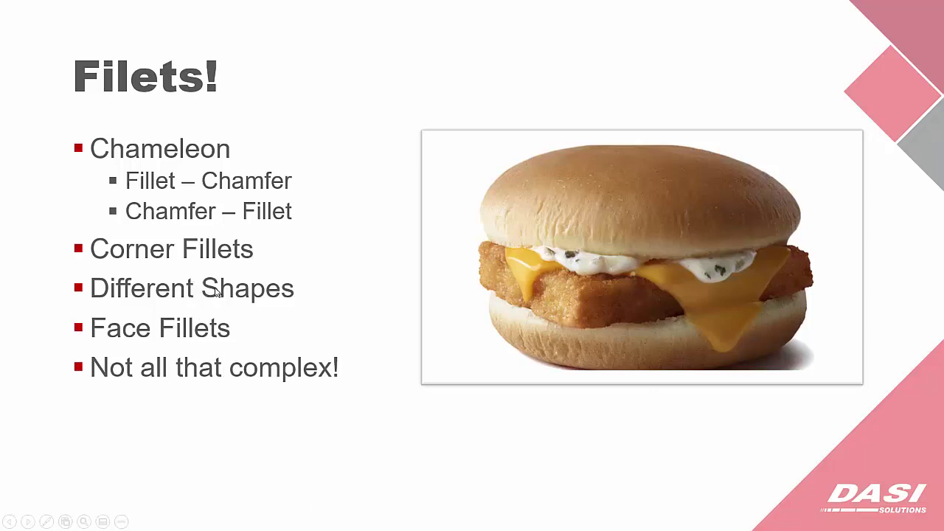
key(alt+Tab)
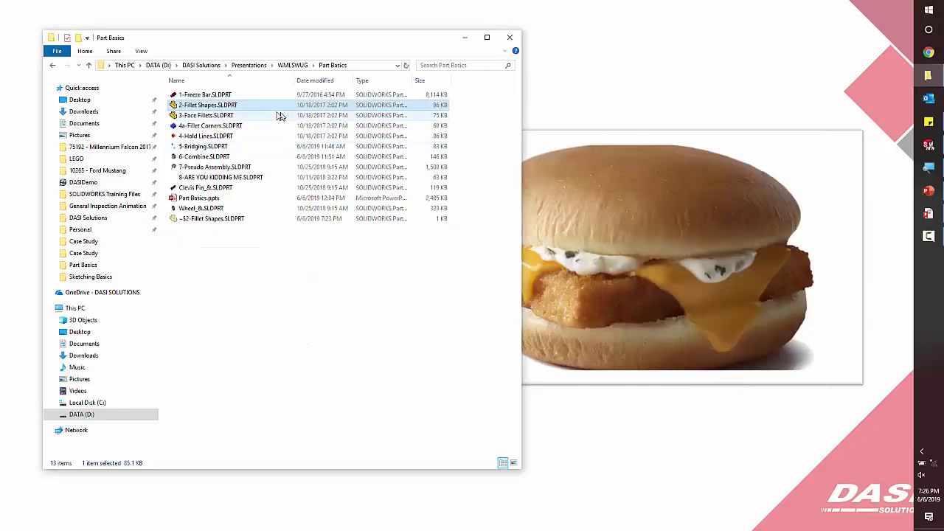
click(201, 127)
key(alt+Tab)
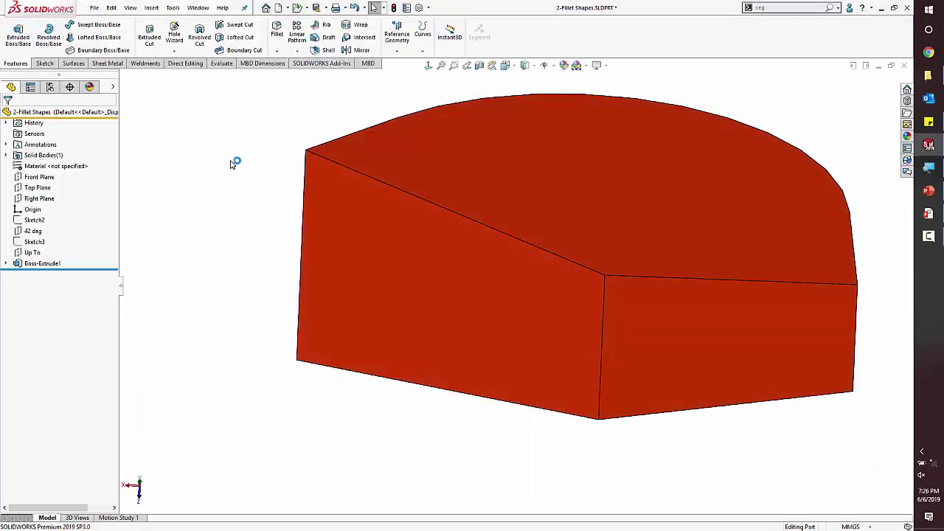
middle_drag(416, 273, 509, 215)
scroll(443, 211, down, 5)
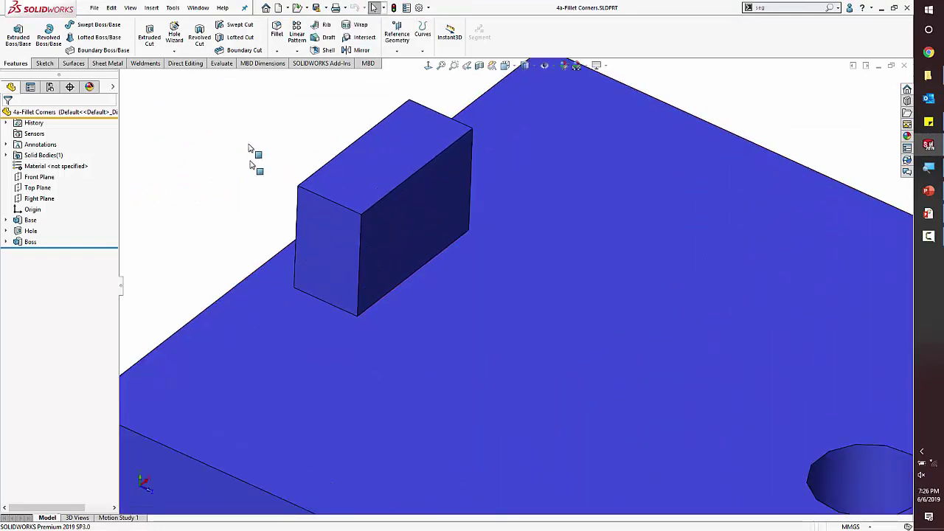
Step: Start a constant-size fillet with its face selections cleared
click(273, 36)
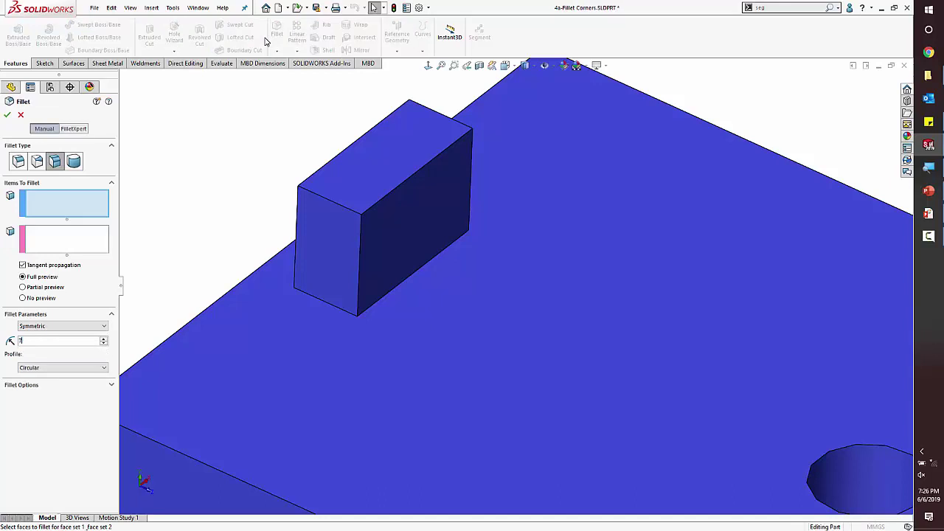
click(330, 307)
click(331, 311)
click(330, 323)
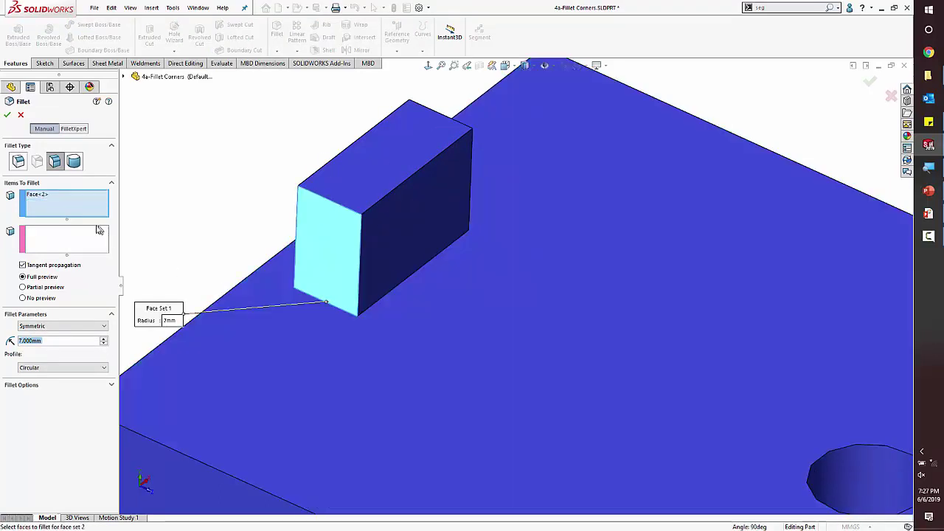
click(18, 162)
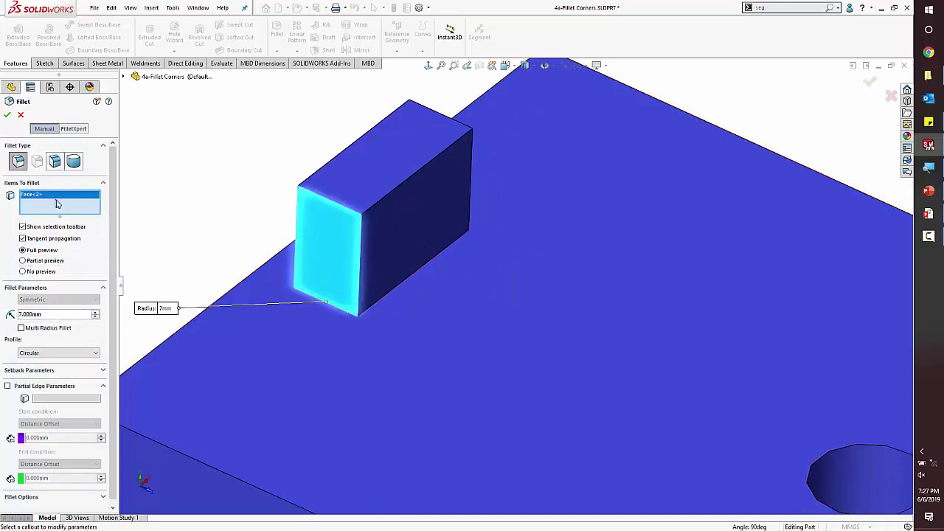
right_click(81, 210)
click(95, 211)
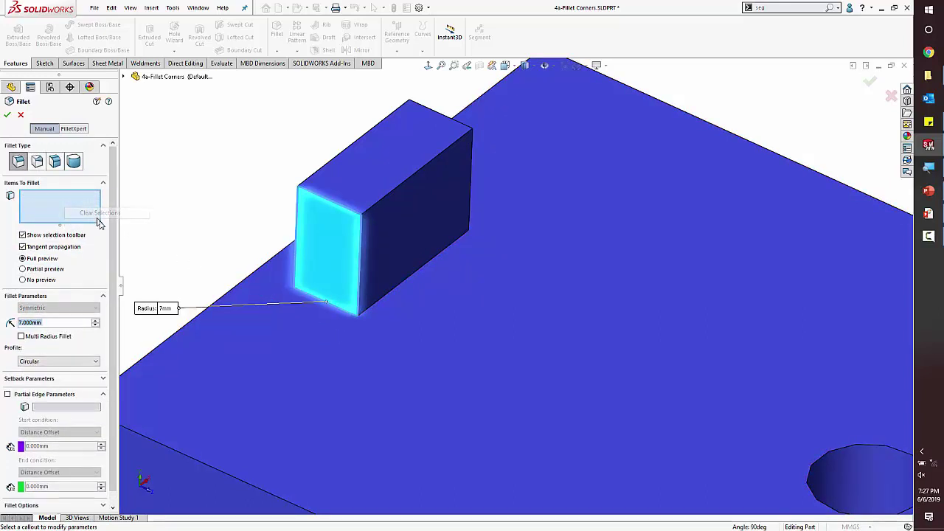
Step: Fillet the boss's three bottom edges with a 7 mm radius
click(352, 316)
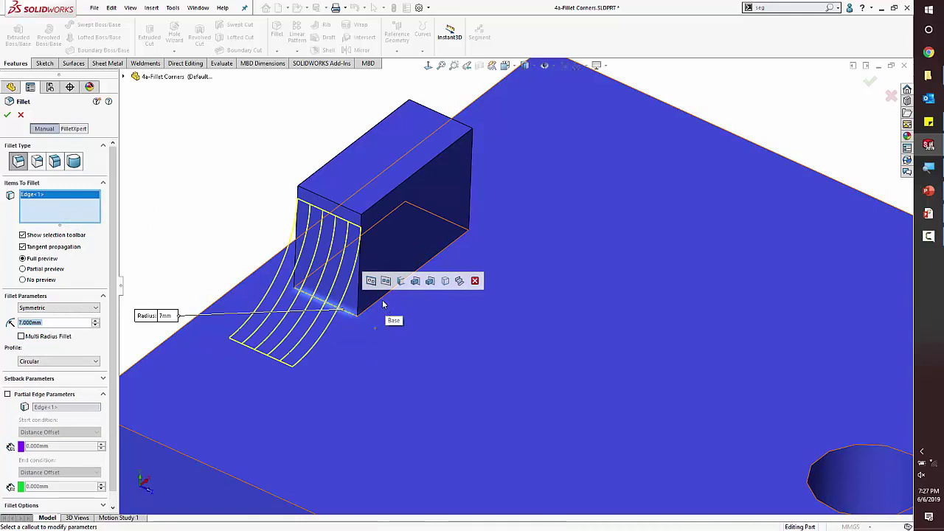
click(383, 299)
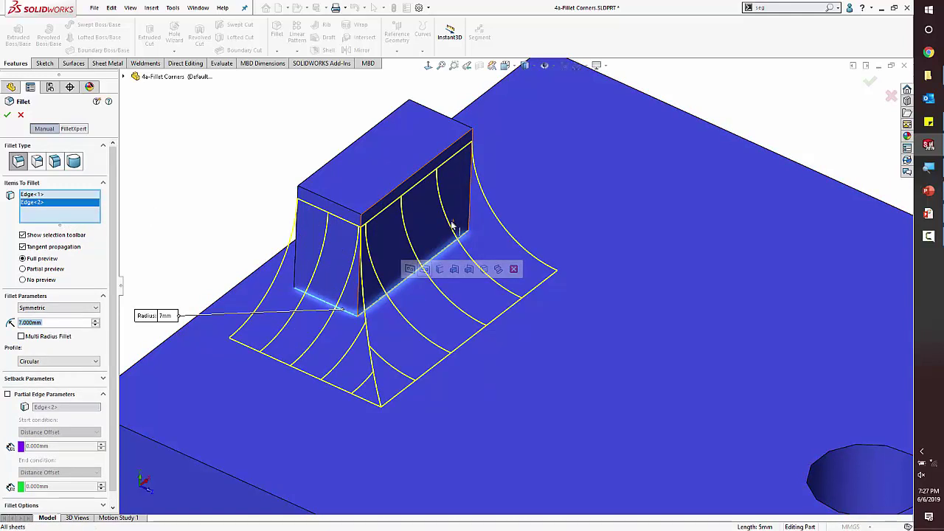
click(448, 227)
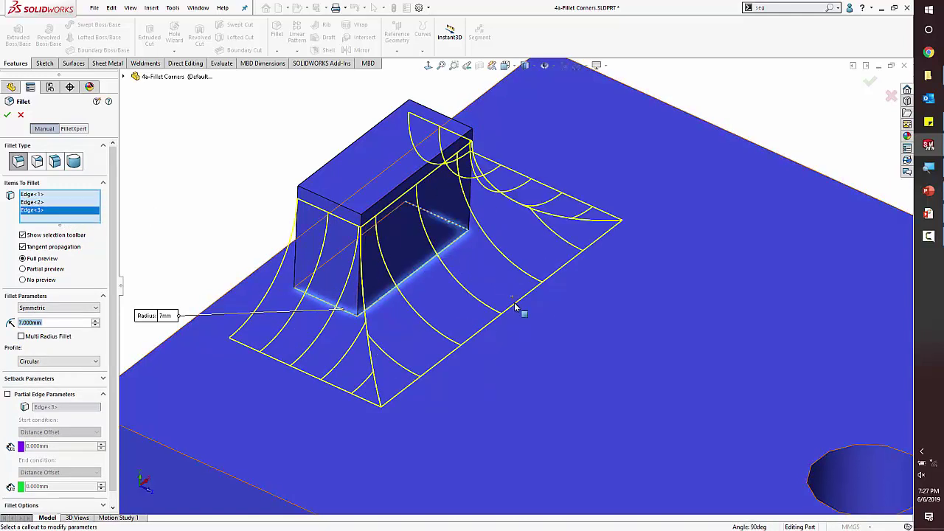
click(8, 117)
scroll(427, 269, up, 3)
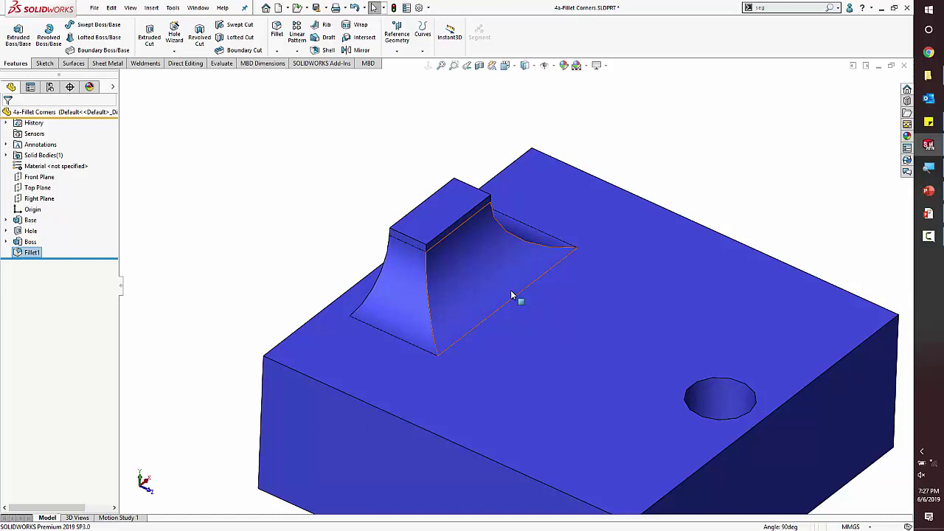
key(Escape)
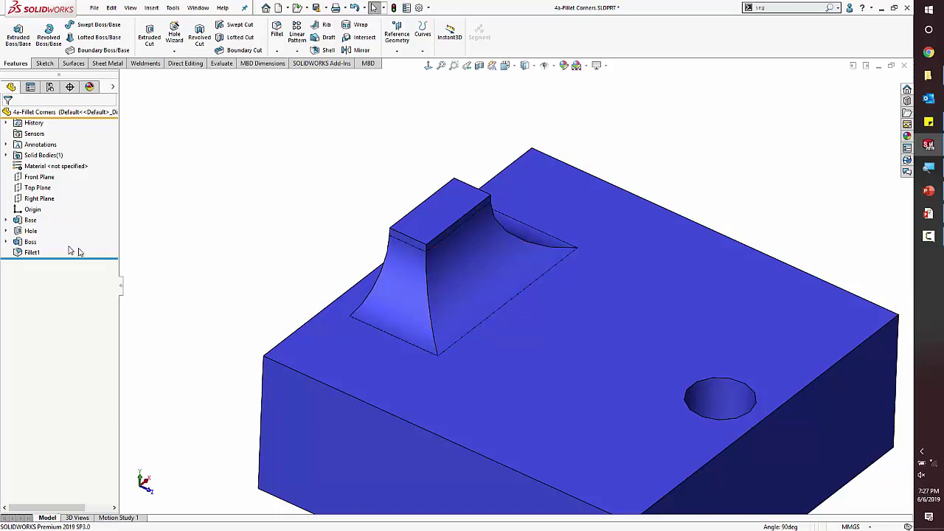
Step: Turn on Round corners in Fillet Options and reapply the 7 mm Fillet1 around the boss
right_click(32, 253)
key(Escape)
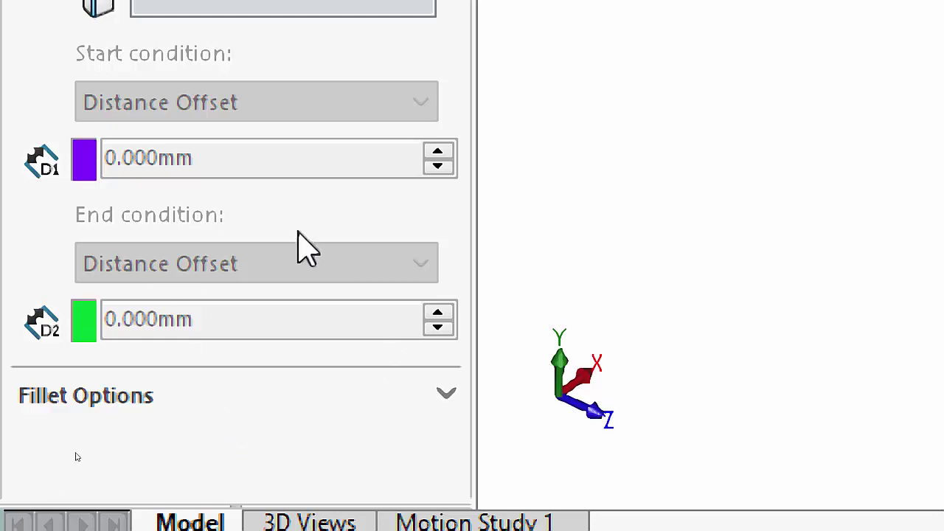
click(446, 398)
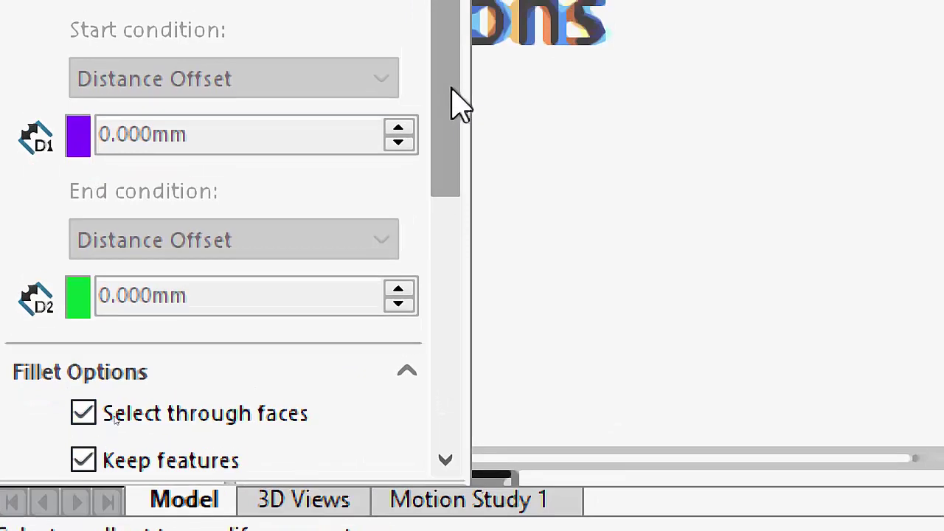
drag(459, 83, 430, 392)
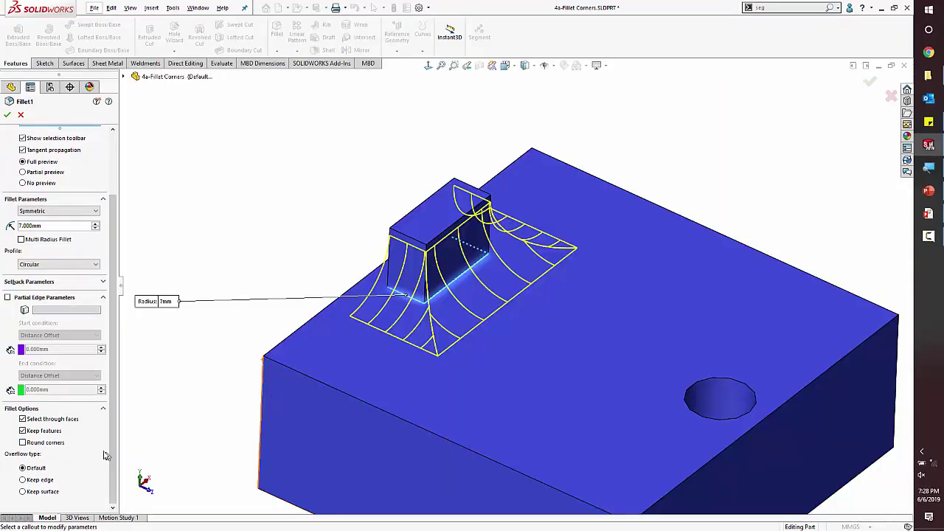
click(24, 443)
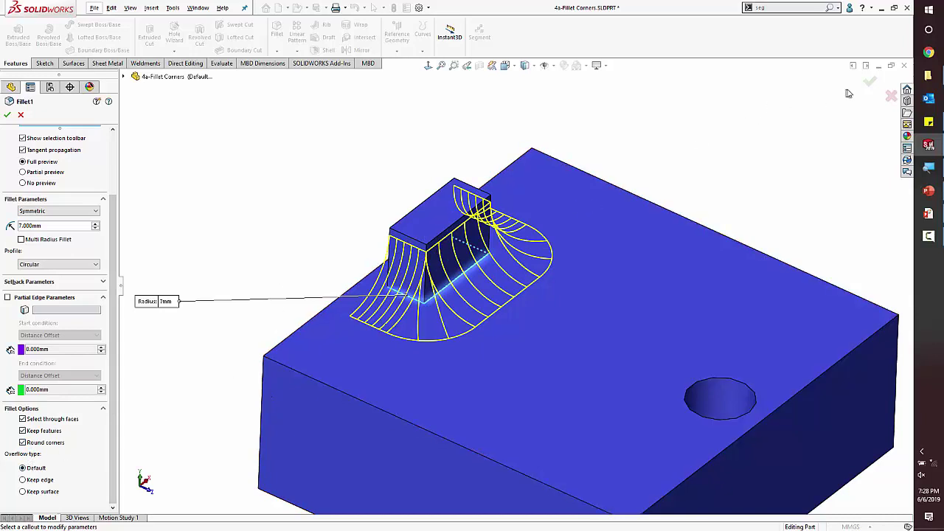
click(869, 84)
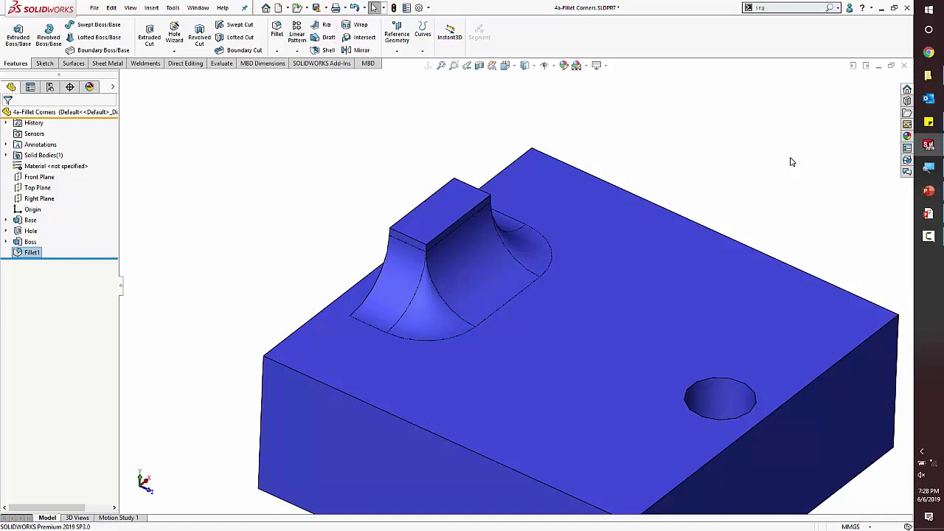
Step: Undo Fillet1 on the blue boss so its base edges are sharp again
key(Escape)
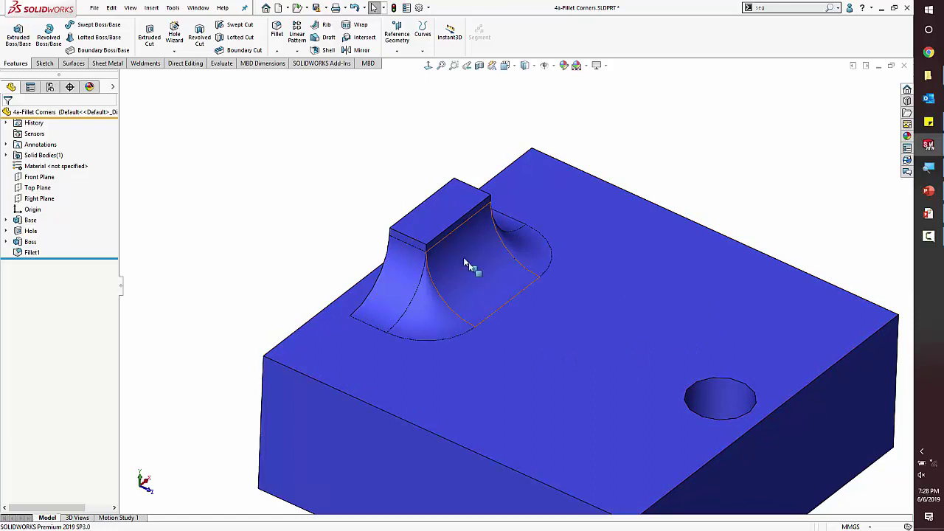
middle_drag(465, 263, 480, 218)
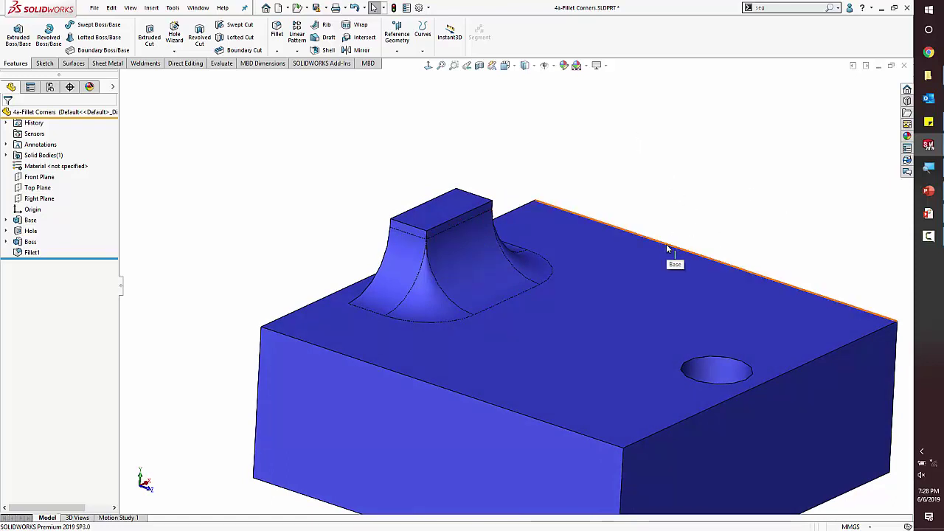
click(277, 63)
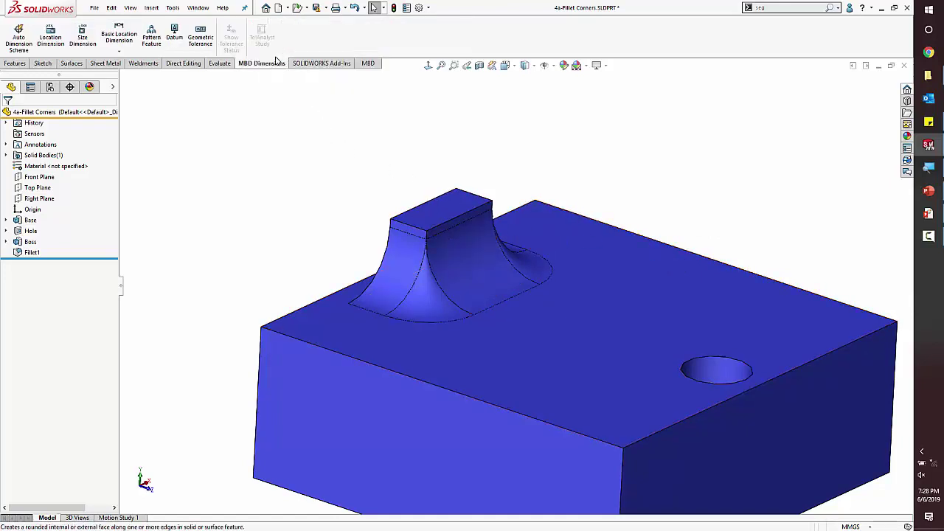
click(424, 301)
key(ctrl+z)
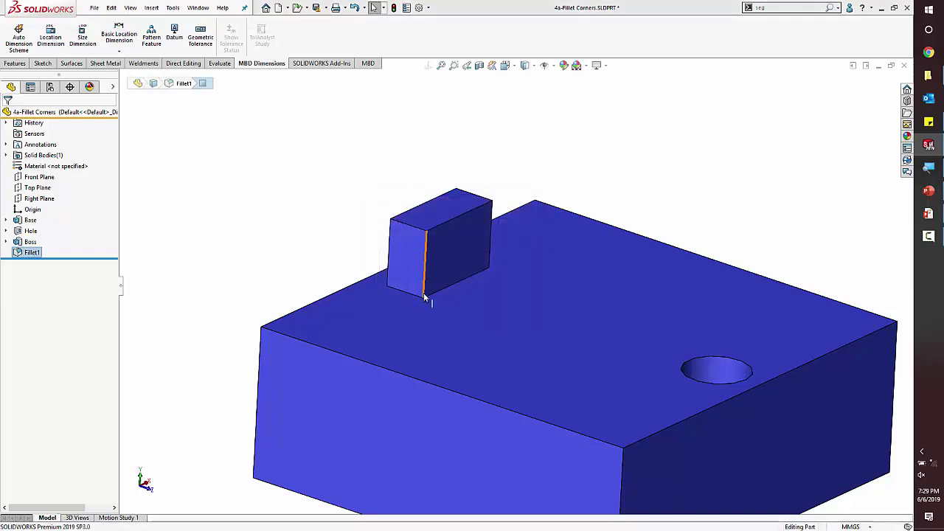
click(15, 63)
click(283, 49)
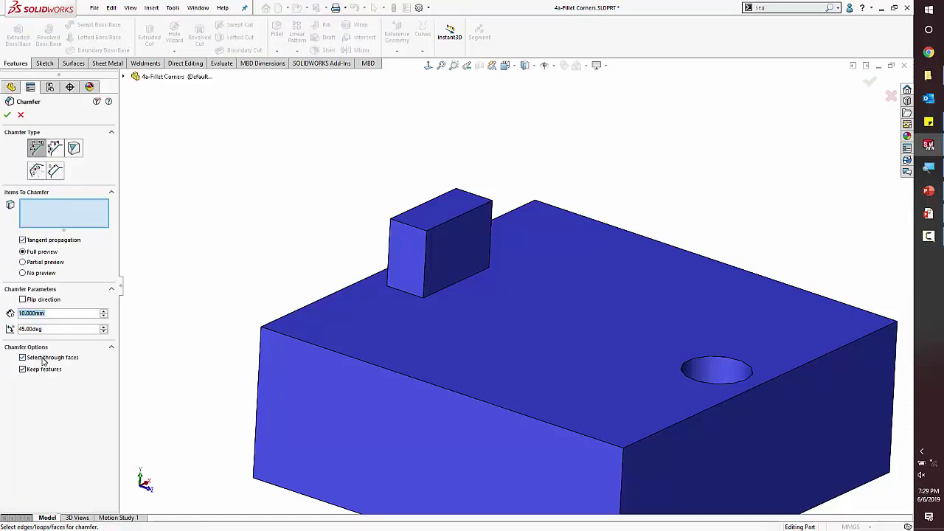
click(397, 293)
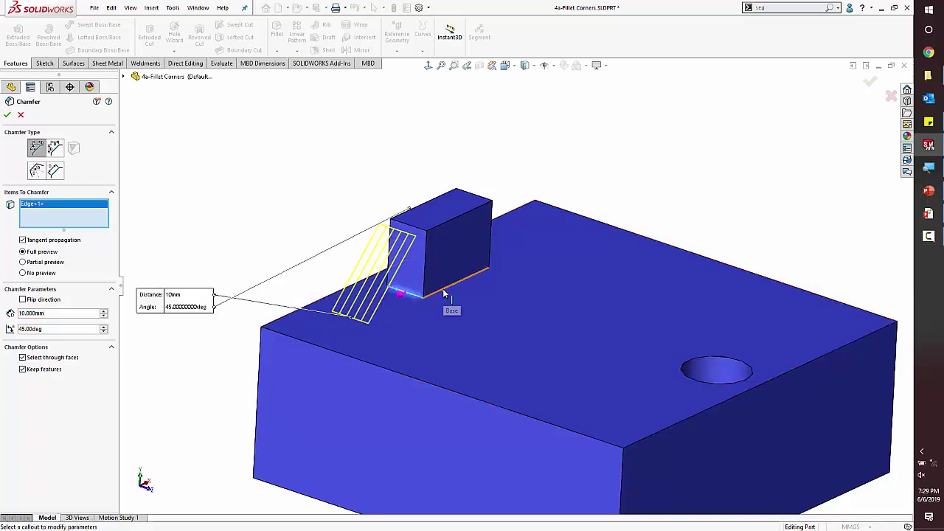
click(444, 289)
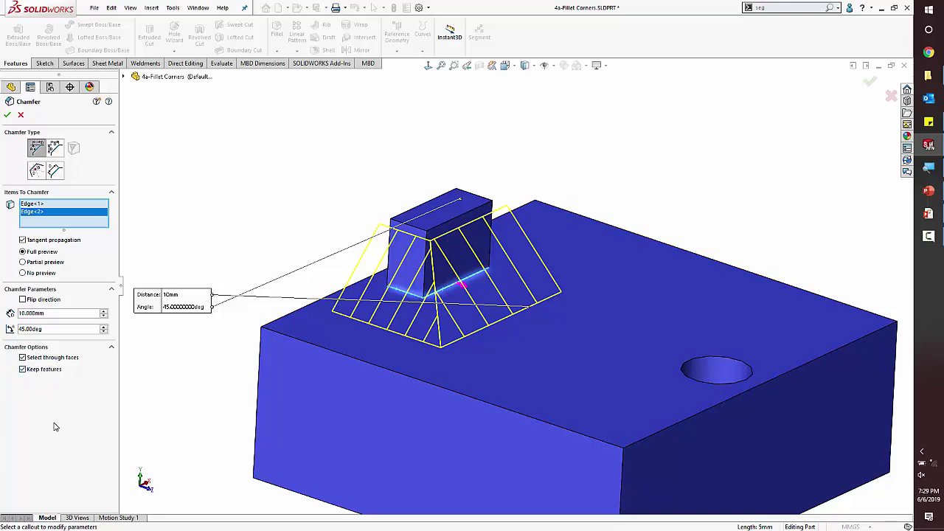
click(21, 115)
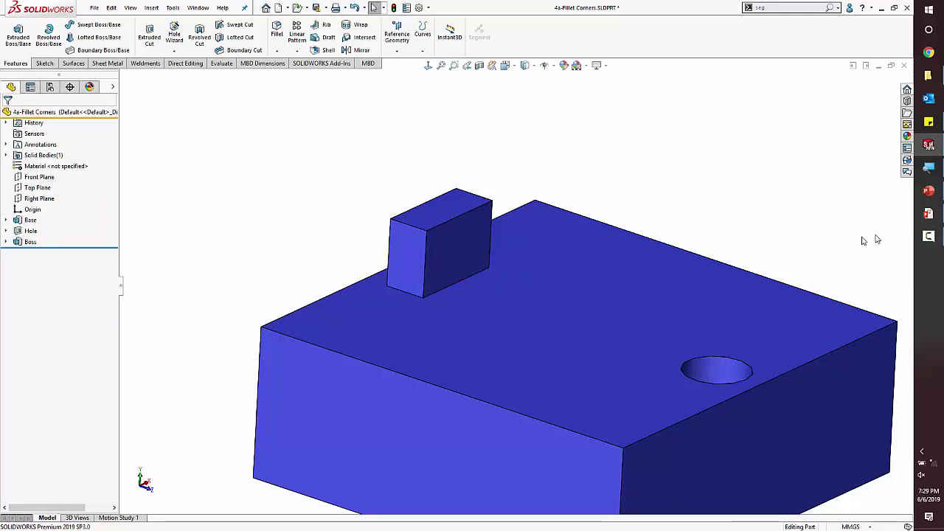
ctrl+middle_drag(699, 318, 639, 267)
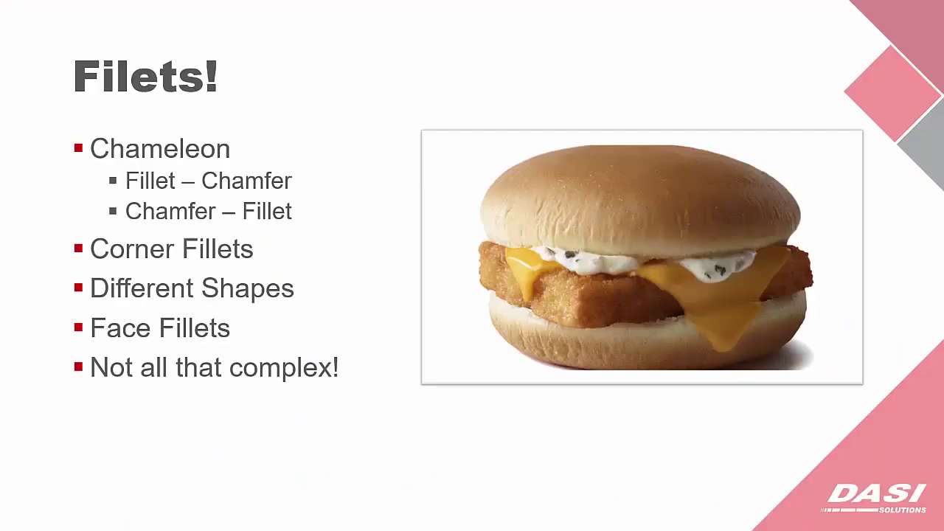
click(929, 213)
key(alt+Tab)
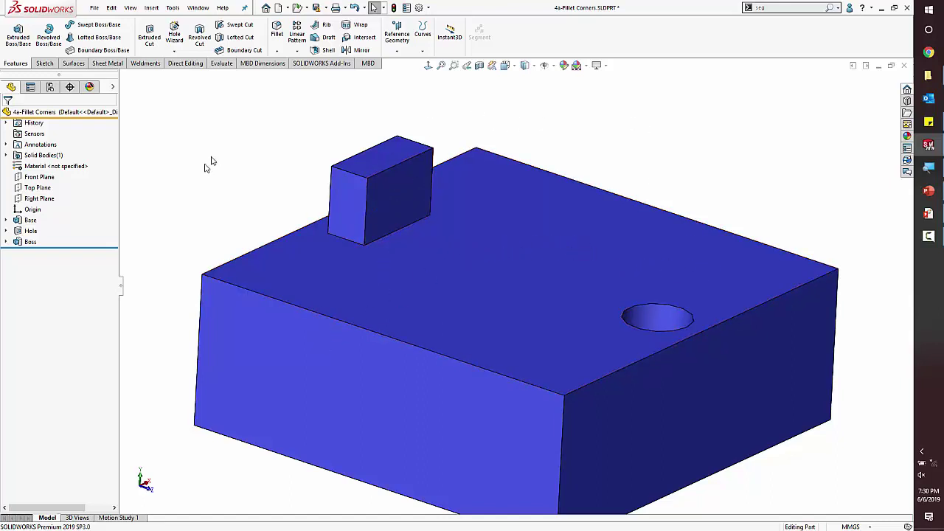
Step: Begin a 7 mm fillet on the blue block's vertical front corner edge
click(277, 31)
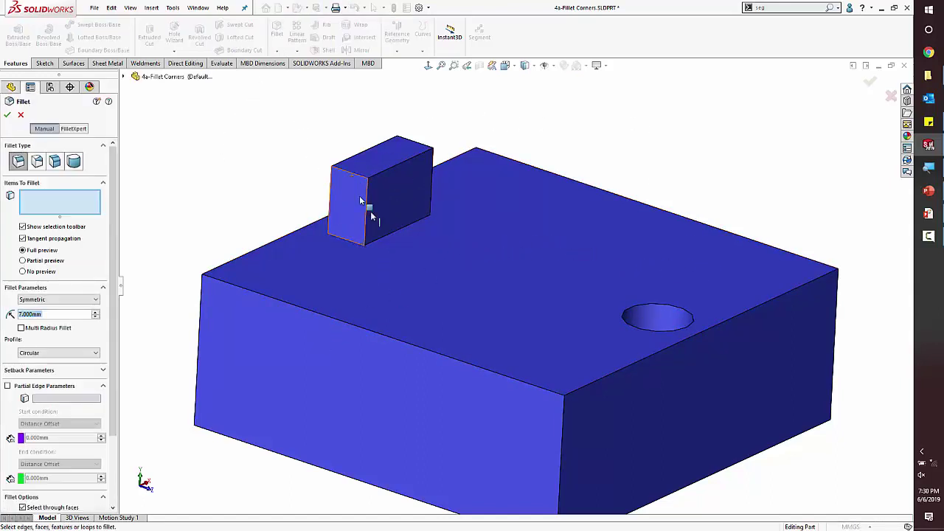
ctrl+middle_drag(421, 337, 415, 227)
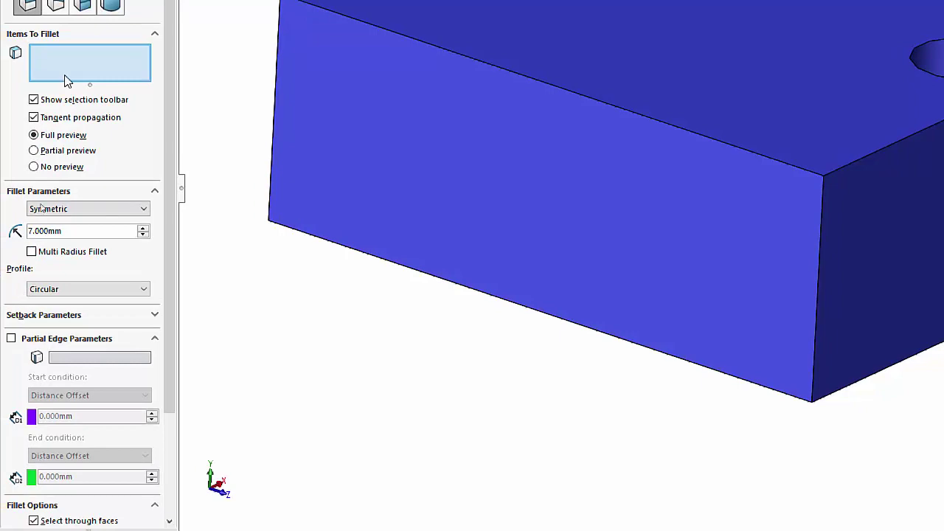
click(822, 241)
ctrl+middle_drag(780, 274, 407, 299)
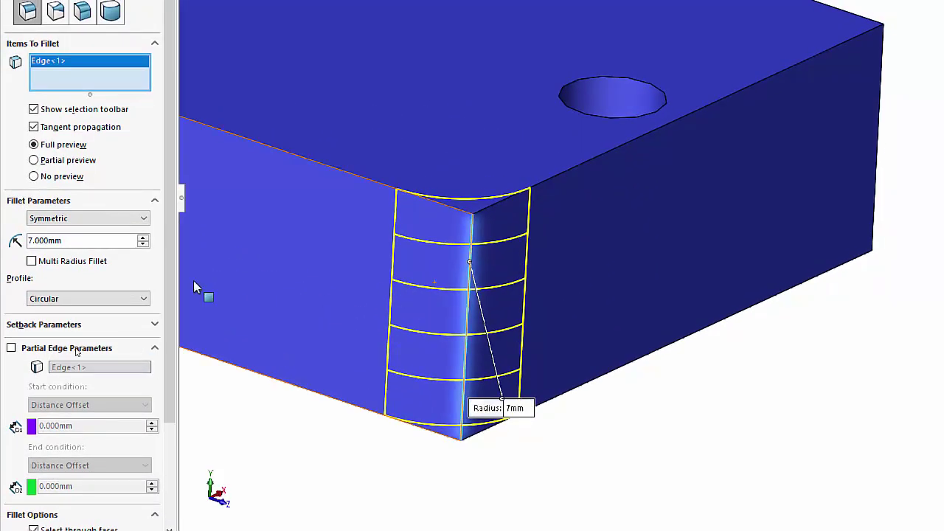
Step: Try an asymmetric corner fillet with 3.5 mm Distance 1, then return to a symmetric 3.5 mm fillet
click(65, 221)
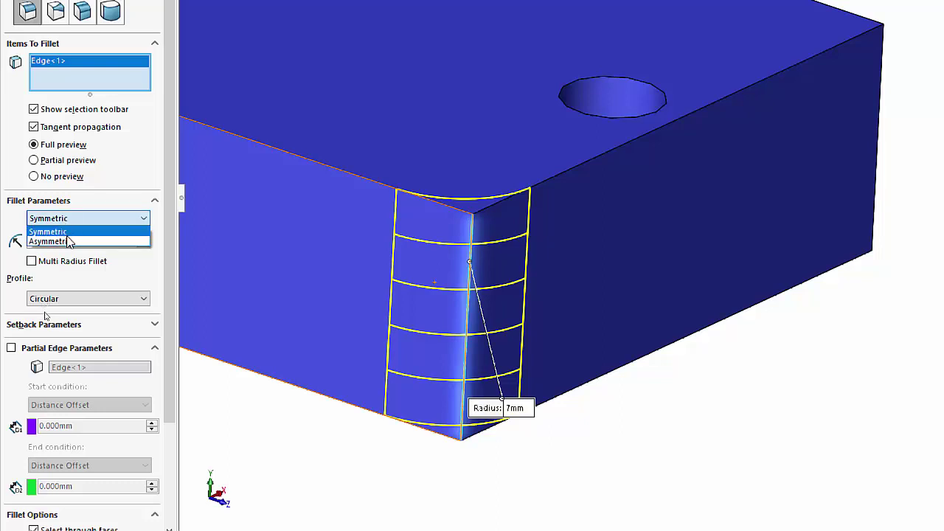
click(68, 242)
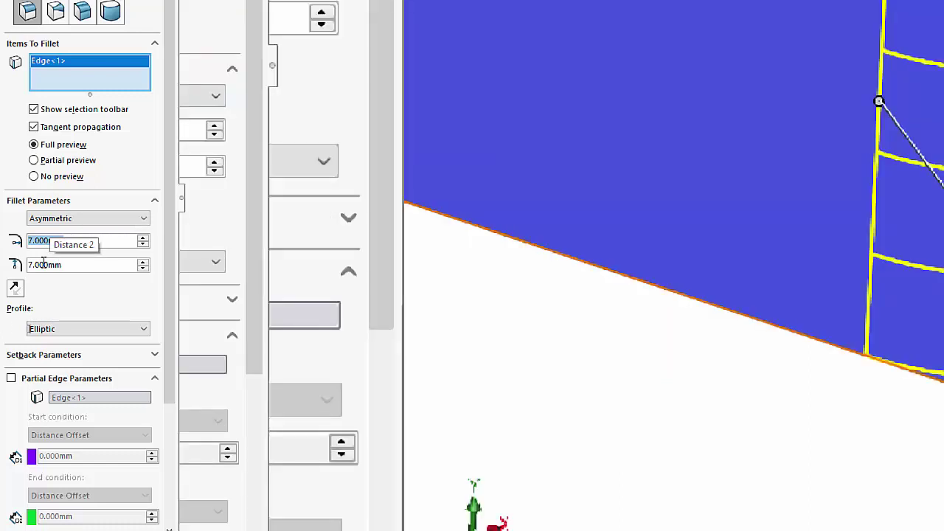
text(3.5)
key(Return)
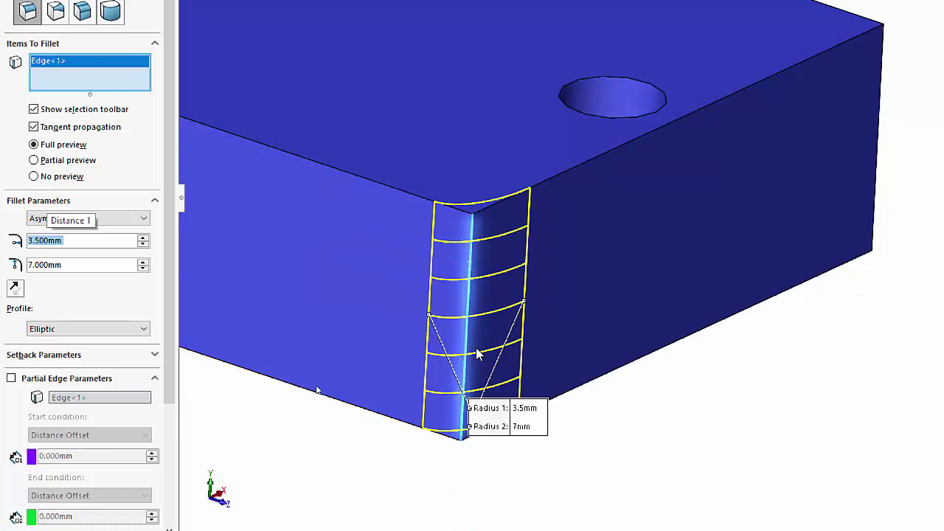
middle_drag(374, 329, 354, 447)
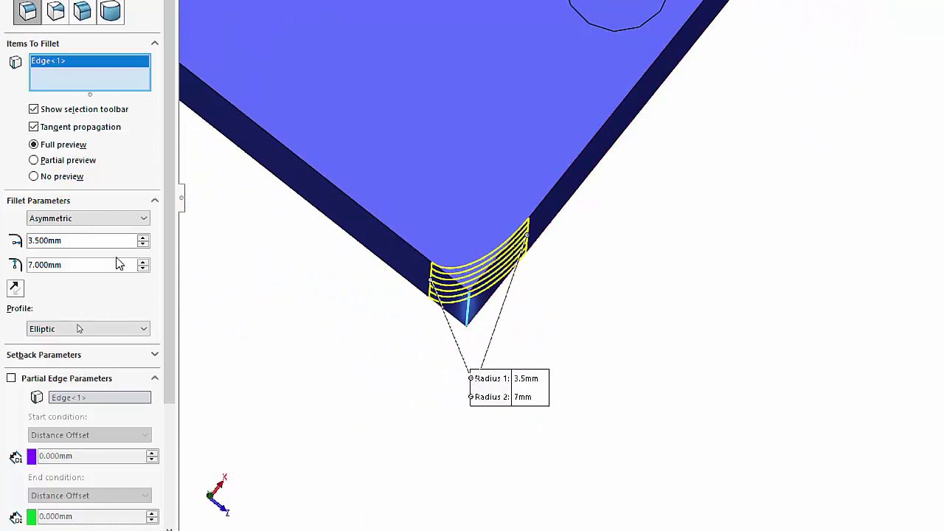
middle_drag(358, 253, 358, 41)
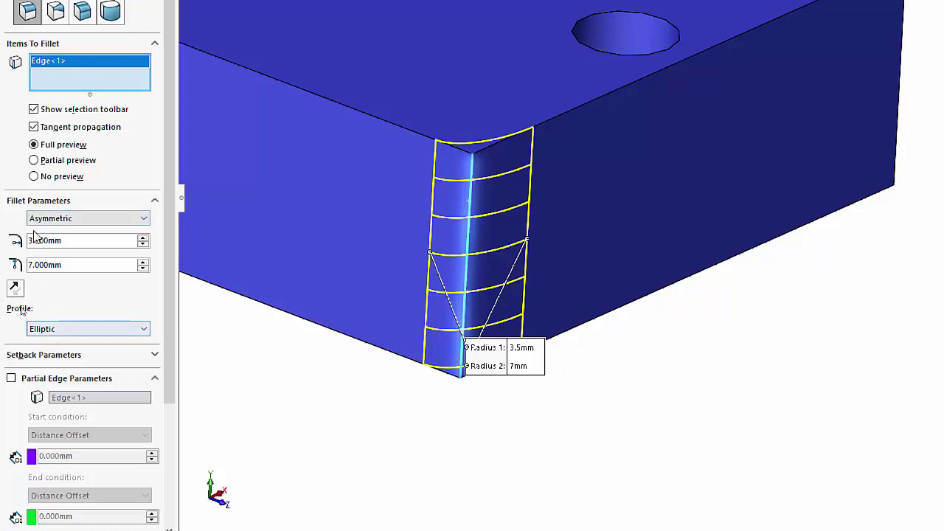
click(66, 220)
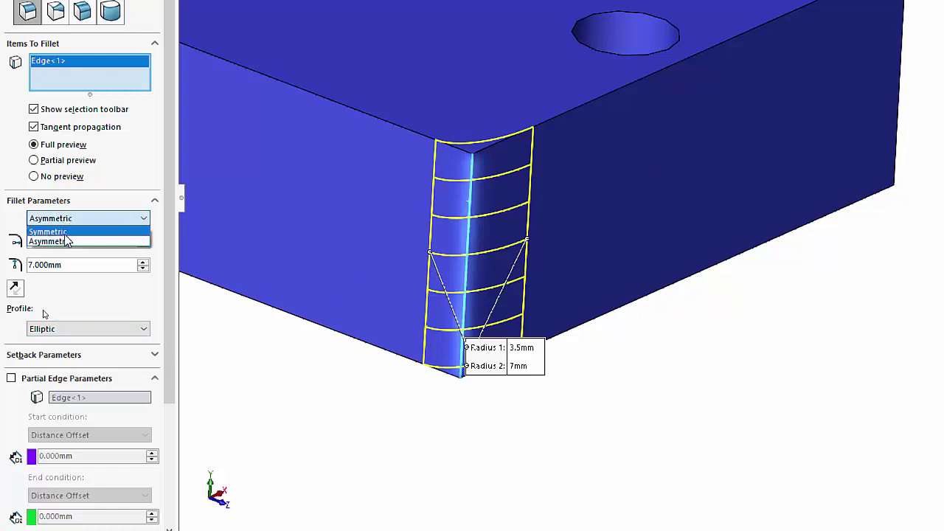
click(65, 229)
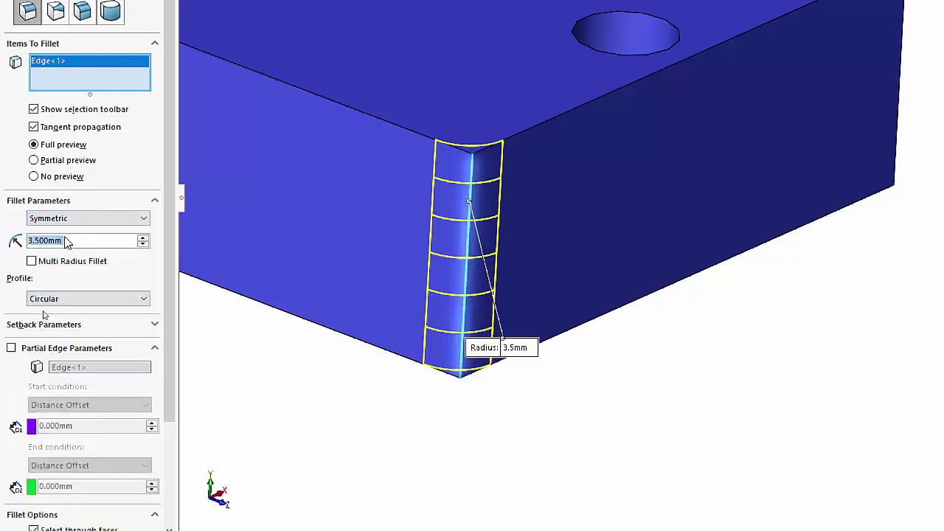
Step: Give the corner fillet a Conic Rho profile and a 10 mm radius
click(78, 299)
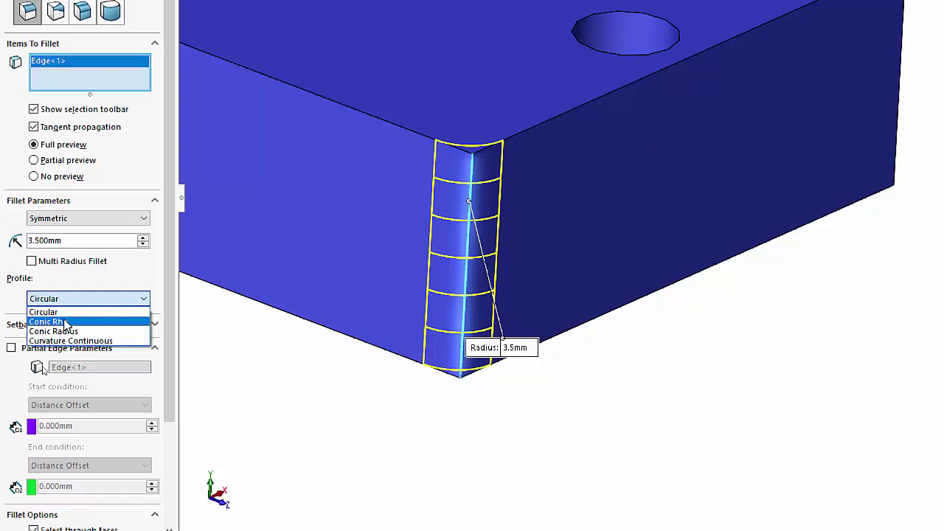
click(64, 323)
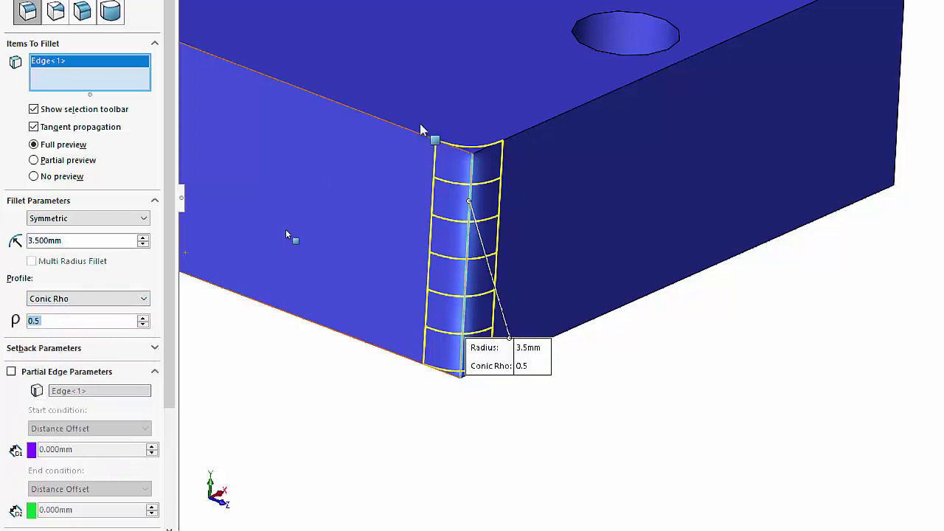
middle_drag(319, 237, 318, 341)
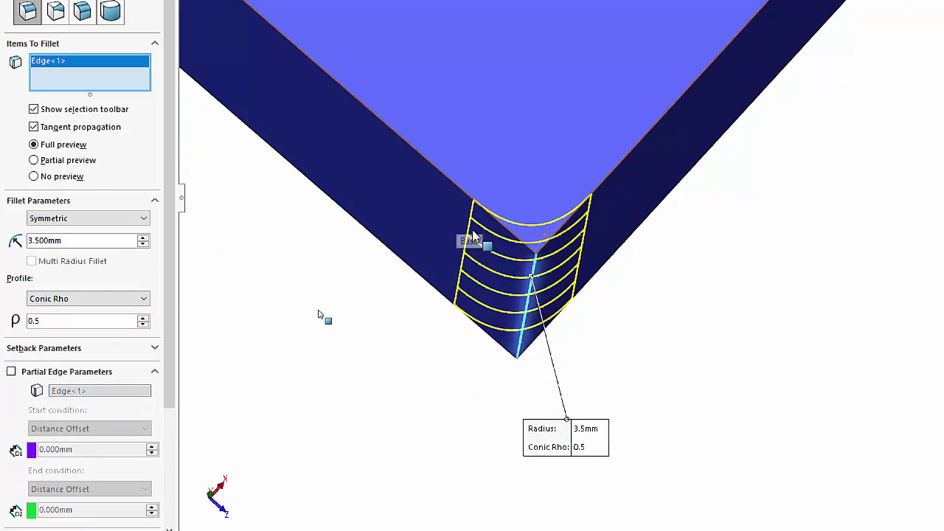
double_click(81, 240)
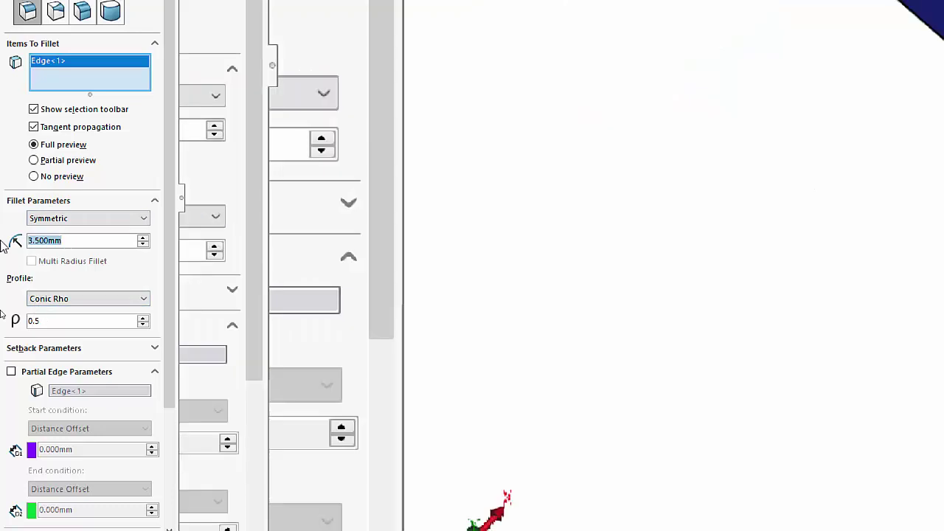
text(10)
key(Return)
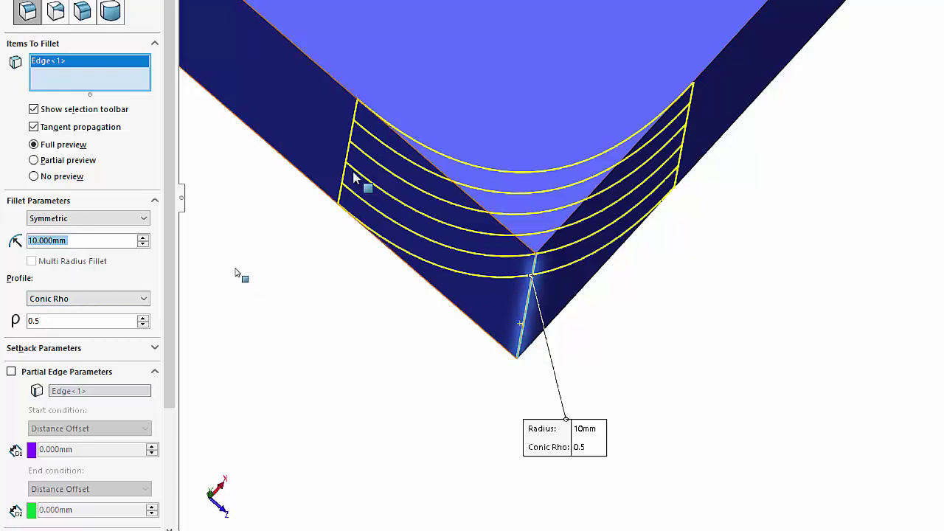
Step: Try conic rho values 0.1 and 0.25, then settle on 0.8
click(29, 320)
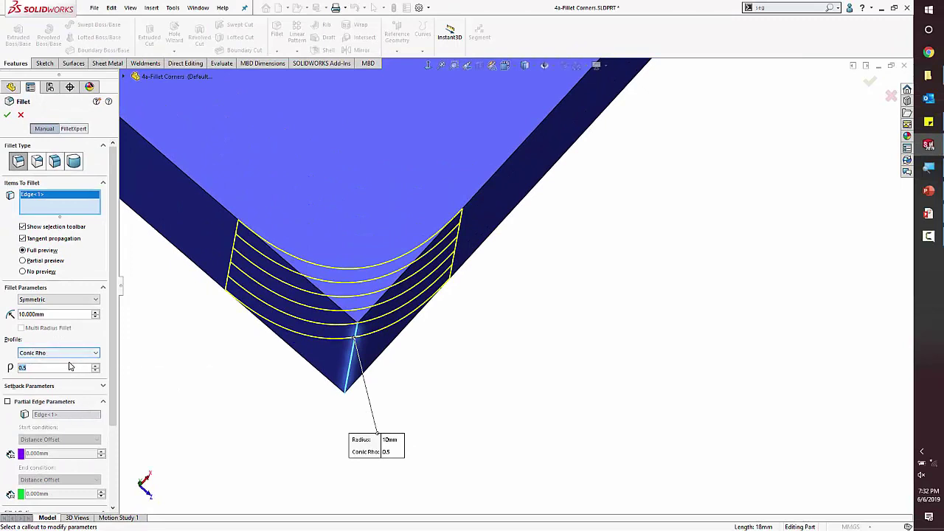
text(.1)
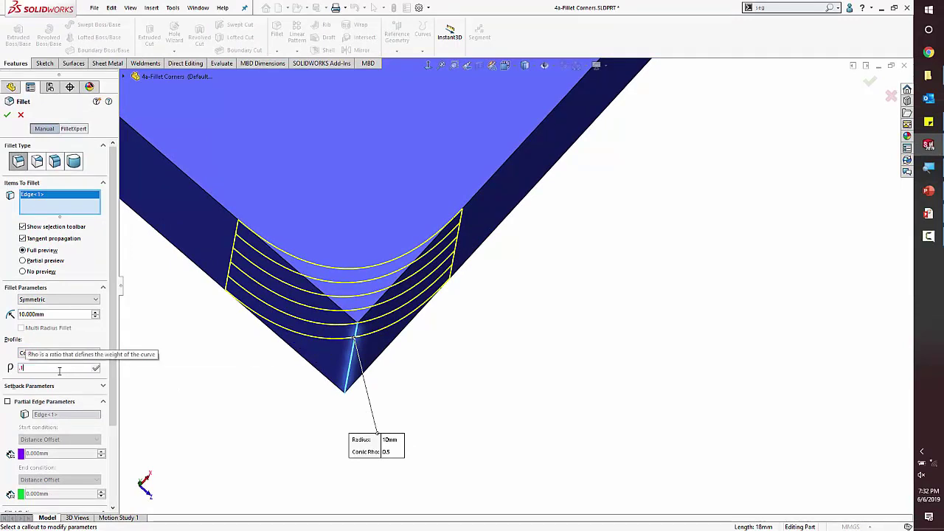
key(Return)
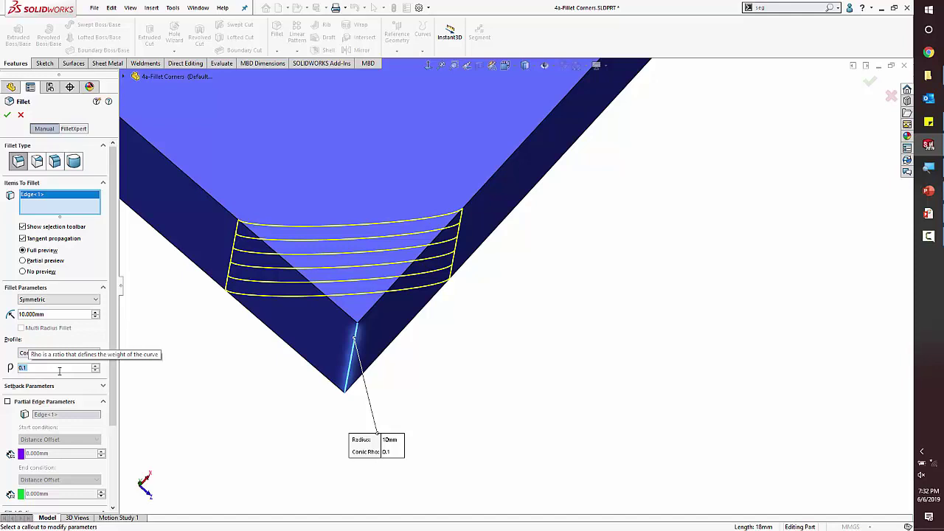
text(.25)
key(Return)
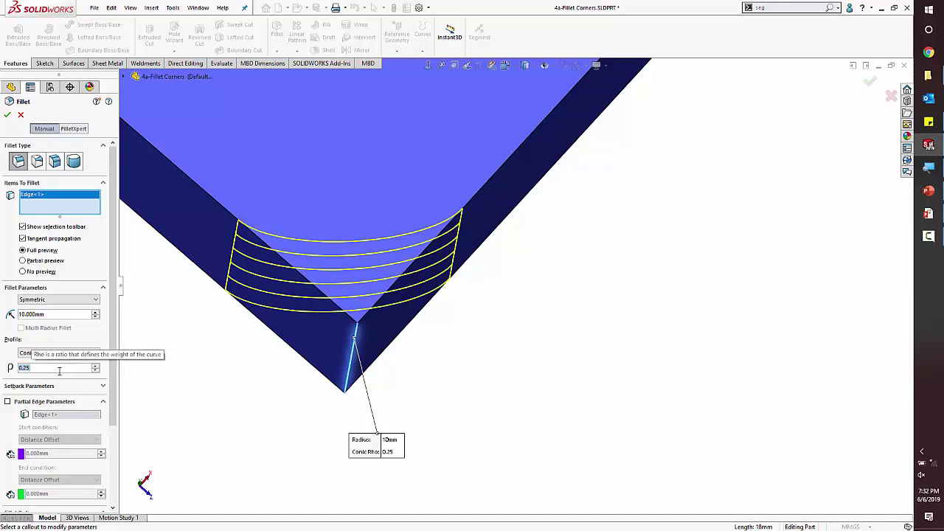
text(0.8)
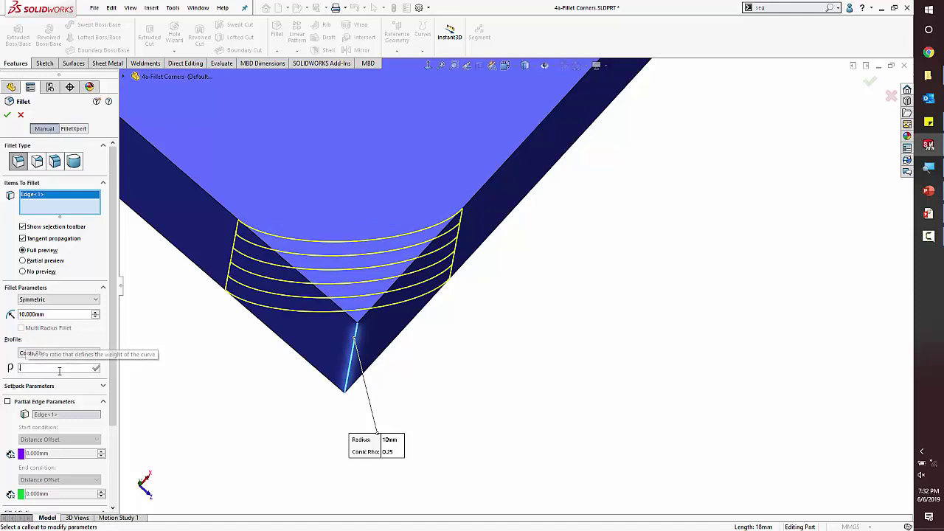
key(Return)
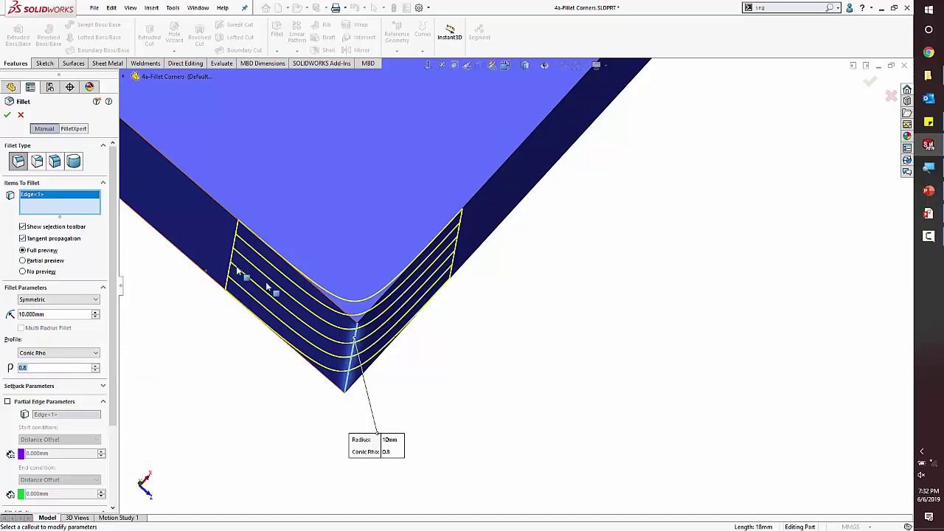
scroll(313, 298, up, 2)
scroll(314, 299, up, 2)
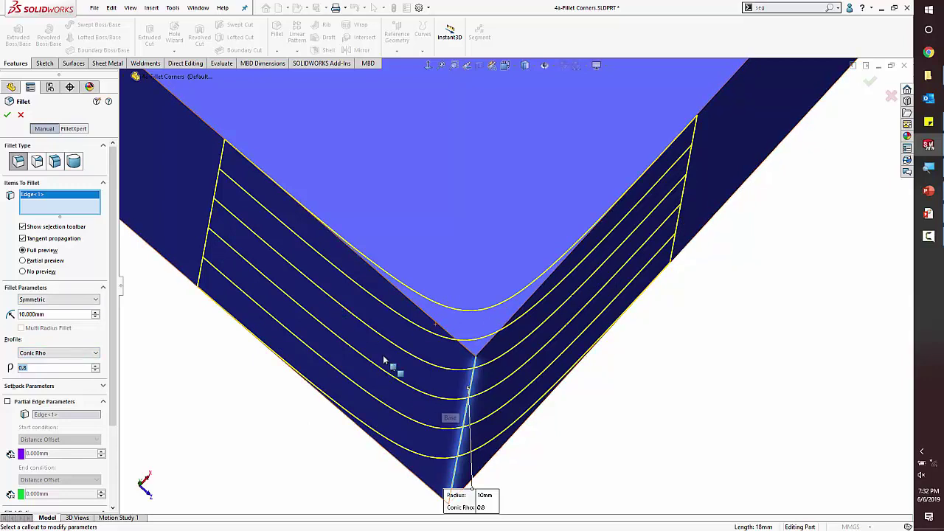
Step: Preview the corner fillet asymmetric with a 2 mm second radius, then switch it back to symmetric
click(58, 299)
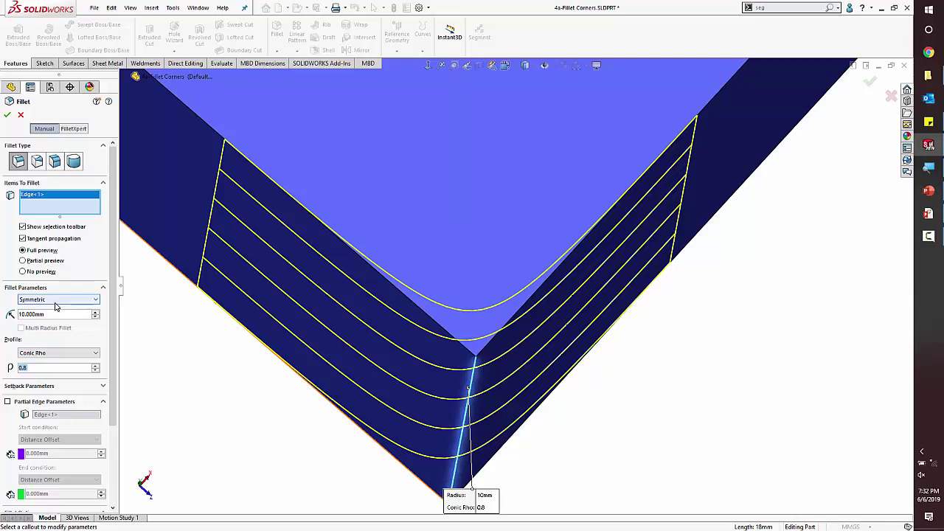
click(52, 313)
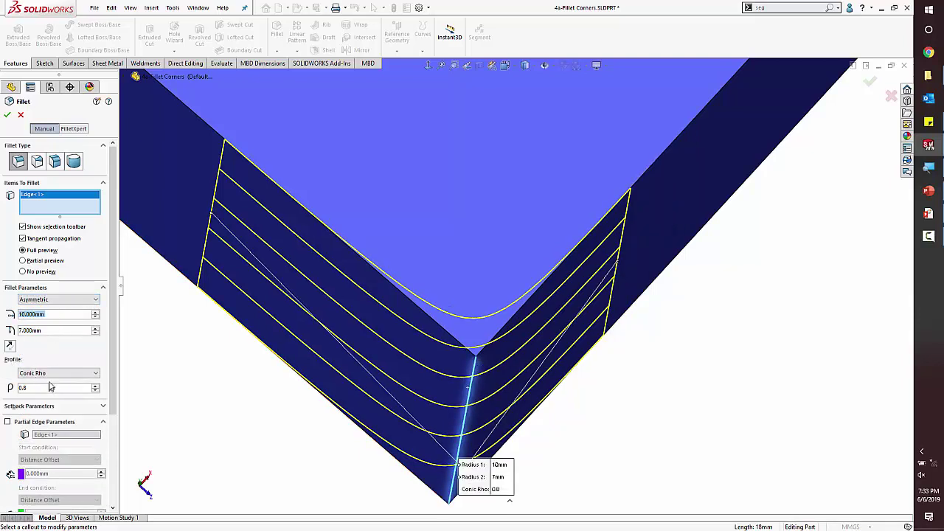
click(52, 330)
text(2)
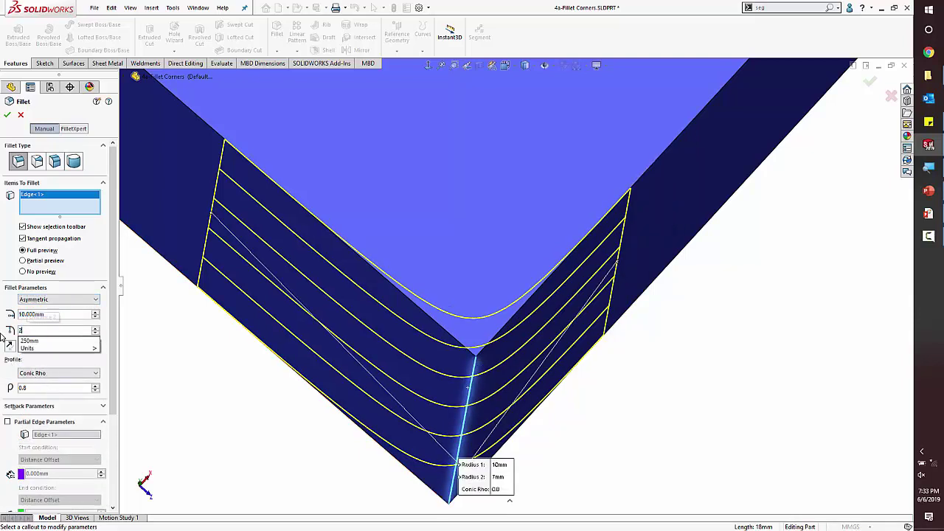
key(Return)
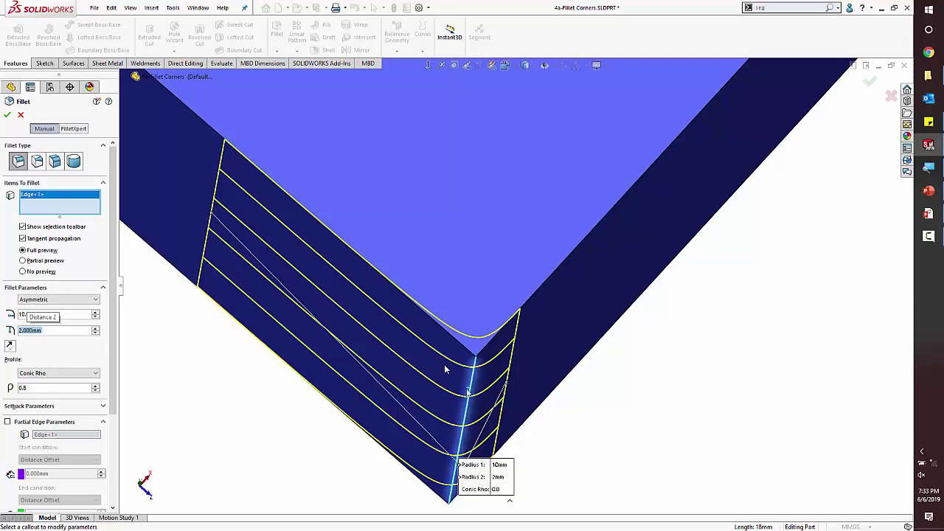
click(51, 300)
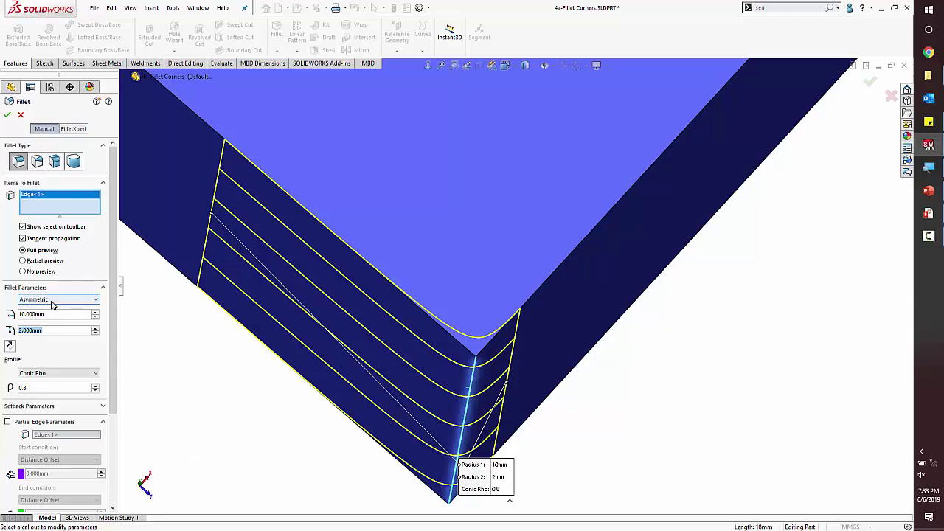
click(51, 309)
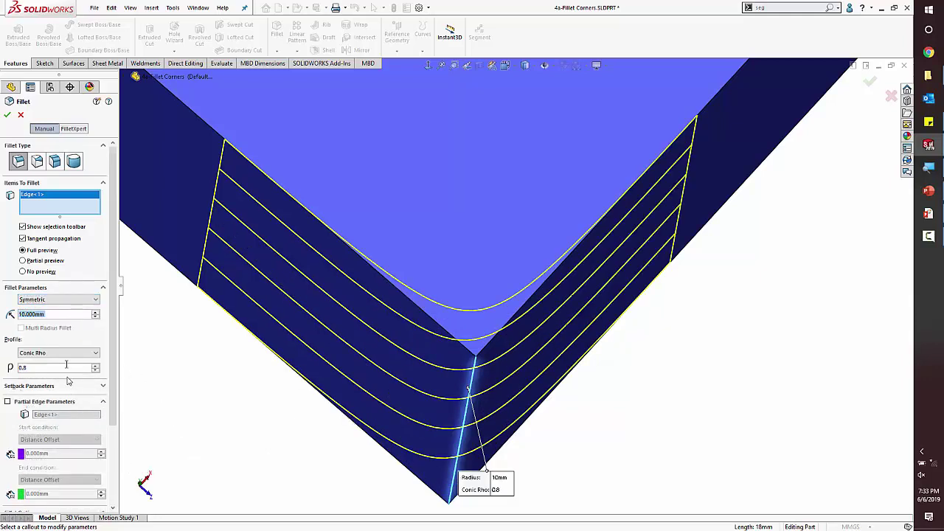
click(63, 354)
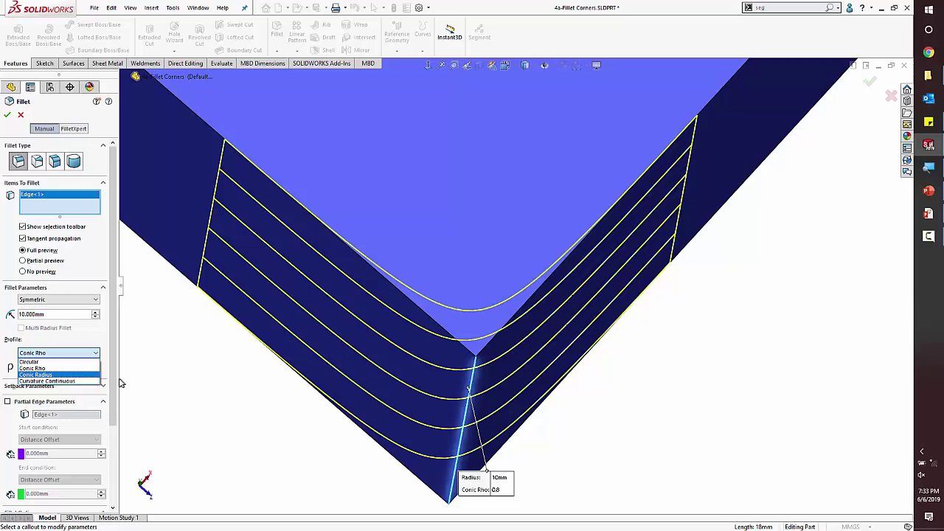
Step: Switch the corner fillet's profile to Curvature Continuous
click(84, 381)
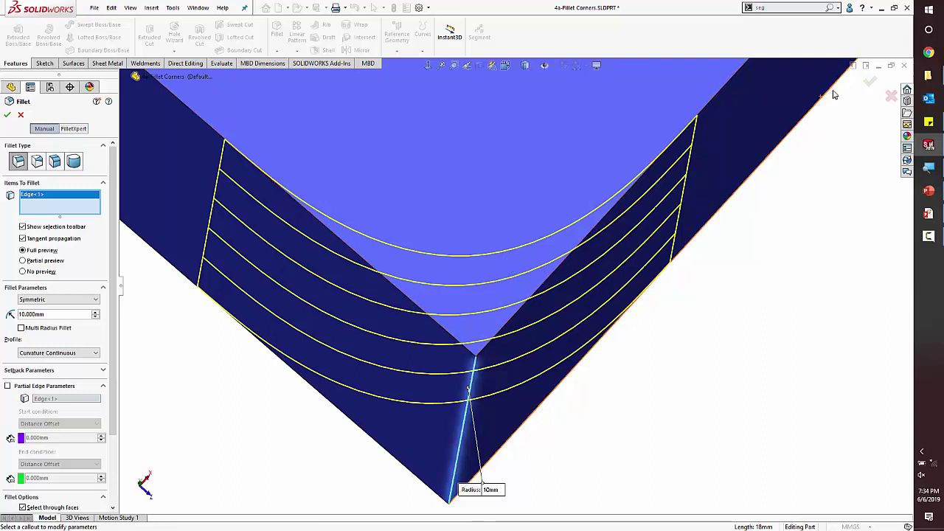
Step: Apply the 10 mm curvature-continuous corner fillet as Fillet2
click(865, 79)
scroll(668, 161, down, 3)
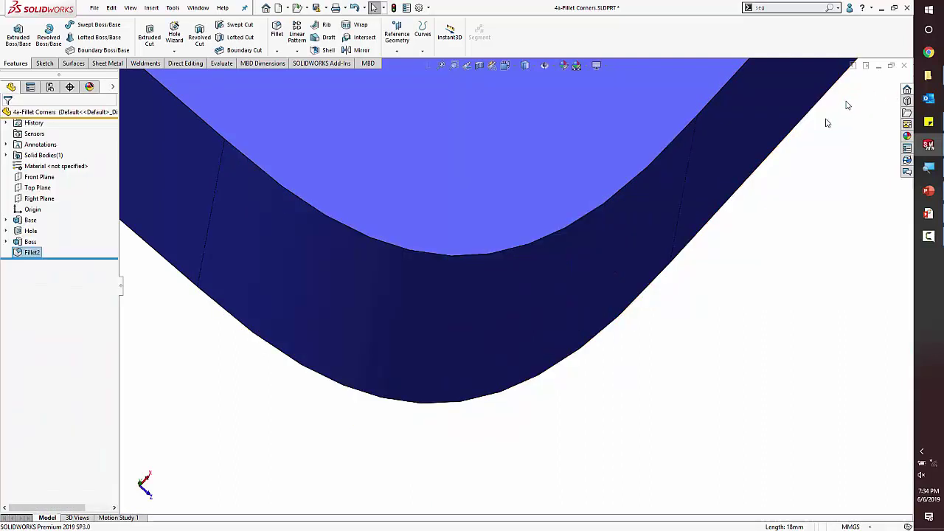
middle_drag(669, 161, 513, 193)
click(239, 295)
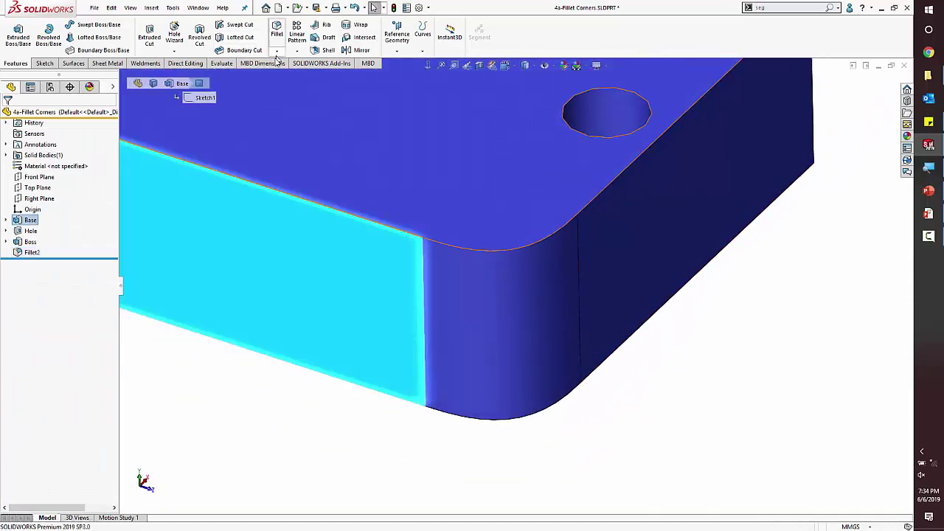
Step: Cover the blue block in zebra stripes from the Evaluate tools
click(193, 64)
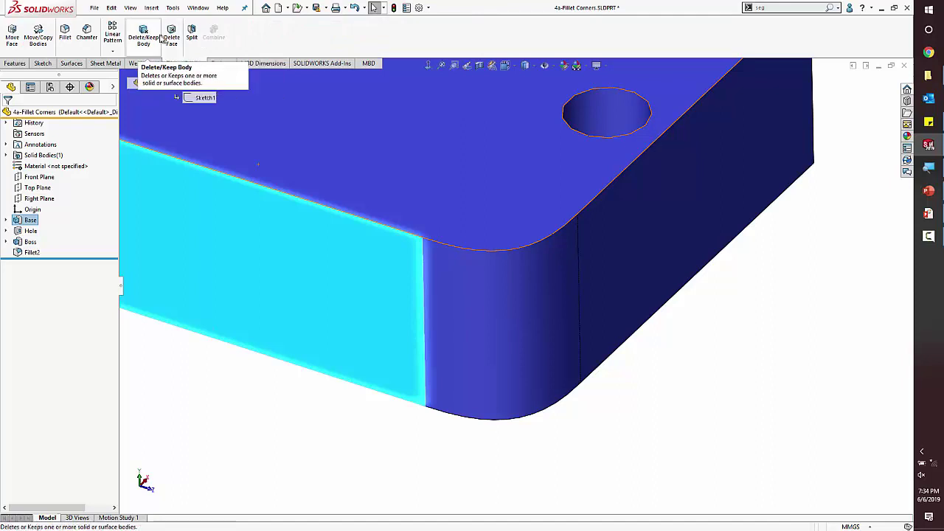
click(145, 64)
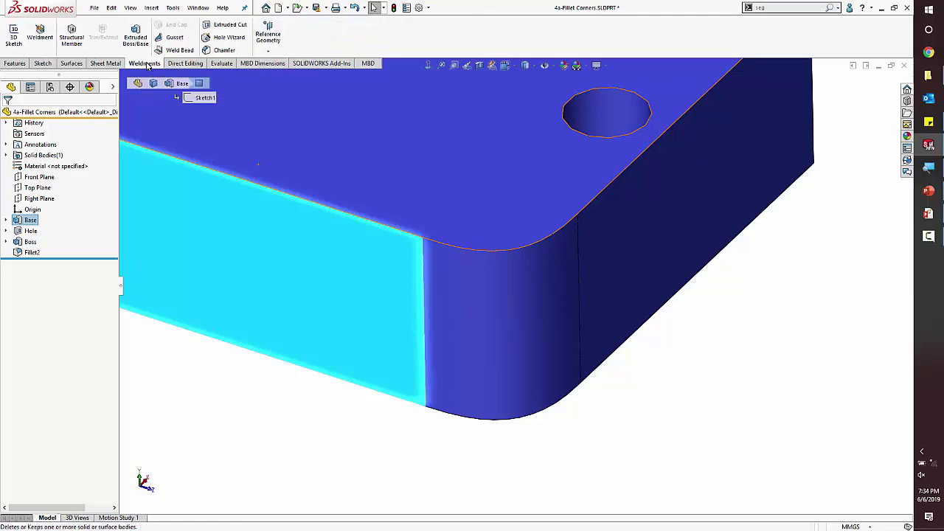
click(220, 64)
click(329, 37)
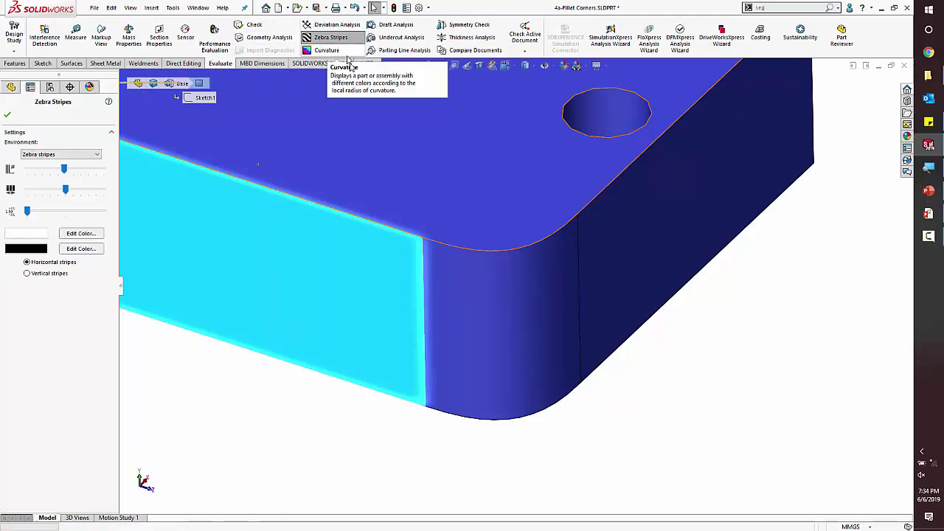
key(Return)
middle_drag(356, 114, 320, 164)
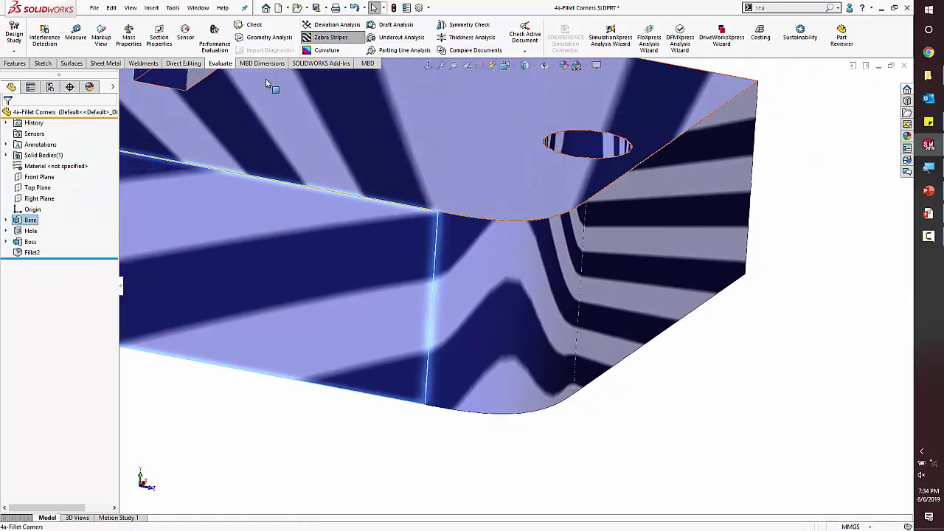
Step: Widen the zebra stripes and inspect the blend around the filleted corner
click(49, 86)
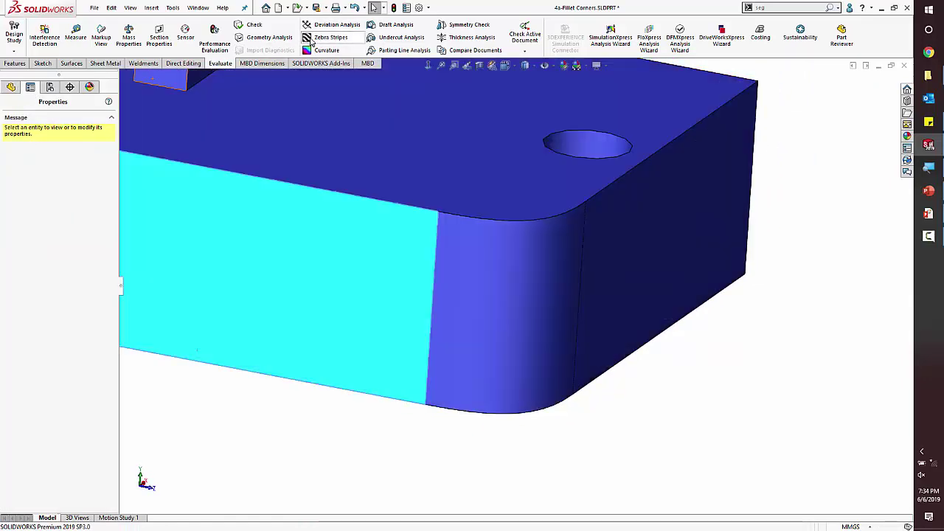
click(311, 39)
drag(63, 169, 94, 210)
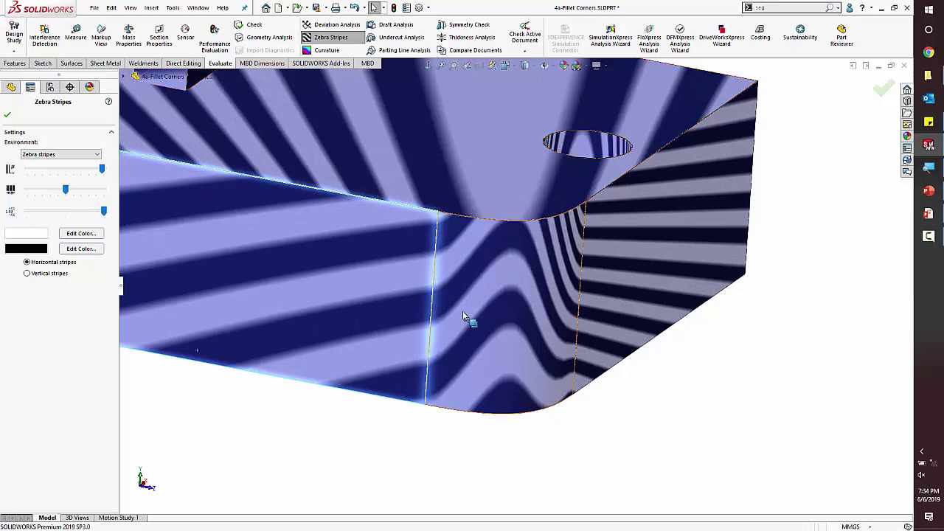
key(Return)
middle_drag(468, 320, 491, 336)
scroll(465, 337, down, 3)
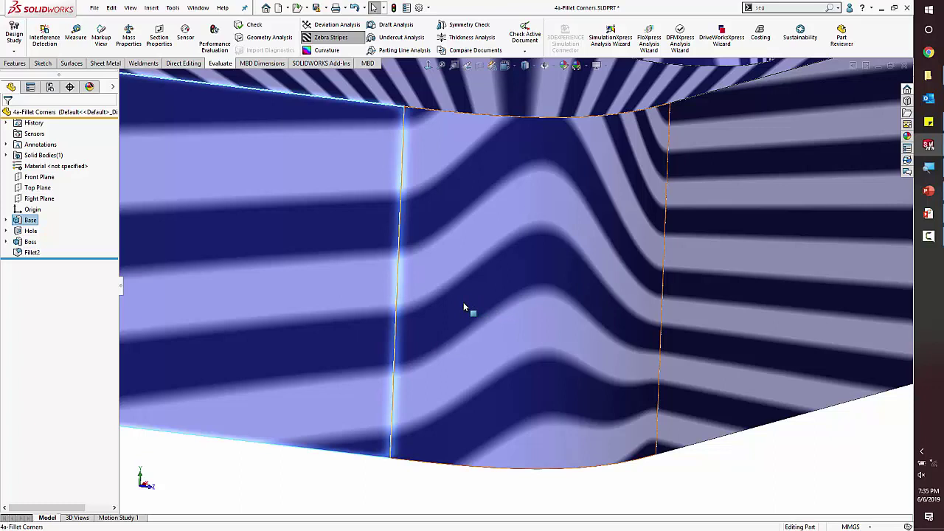
Step: Edit Fillet2 to use a Circular profile instead of curvature continuous, and apply it
right_click(36, 253)
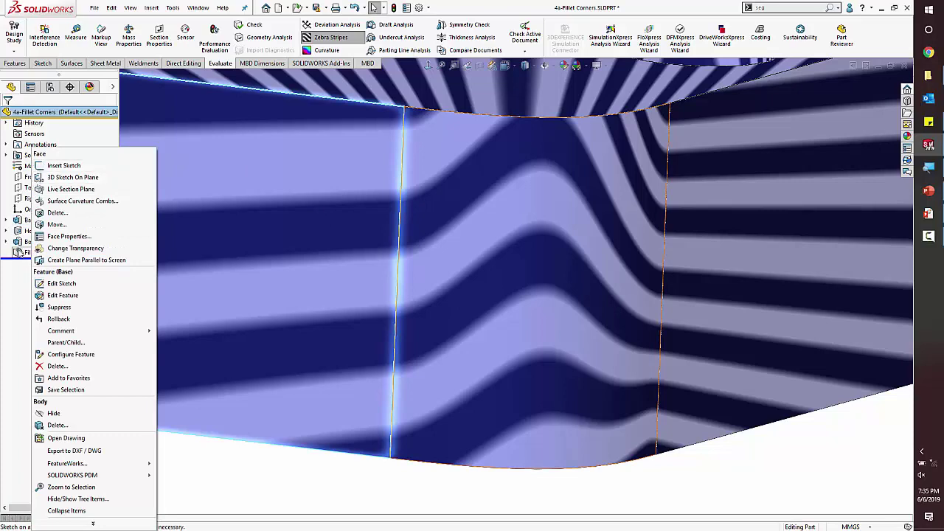
key(Escape)
right_click(31, 252)
click(78, 276)
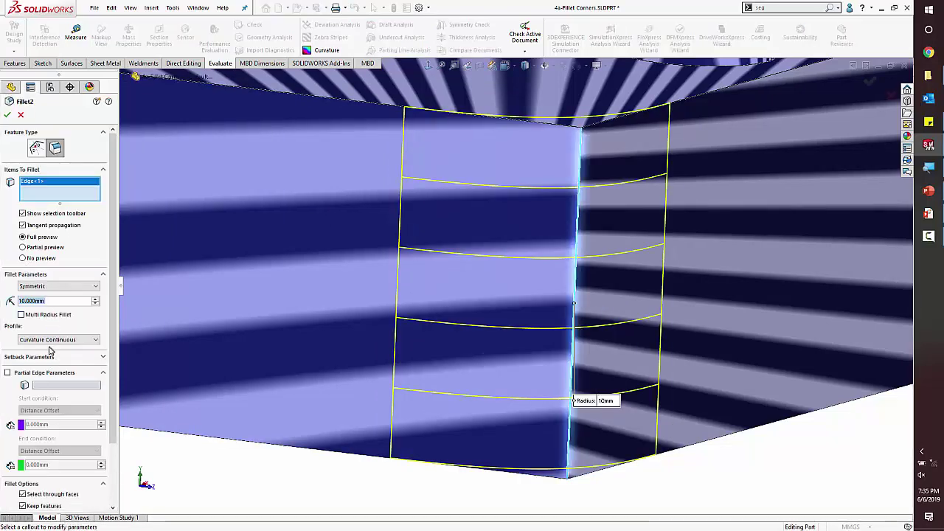
click(50, 340)
click(41, 349)
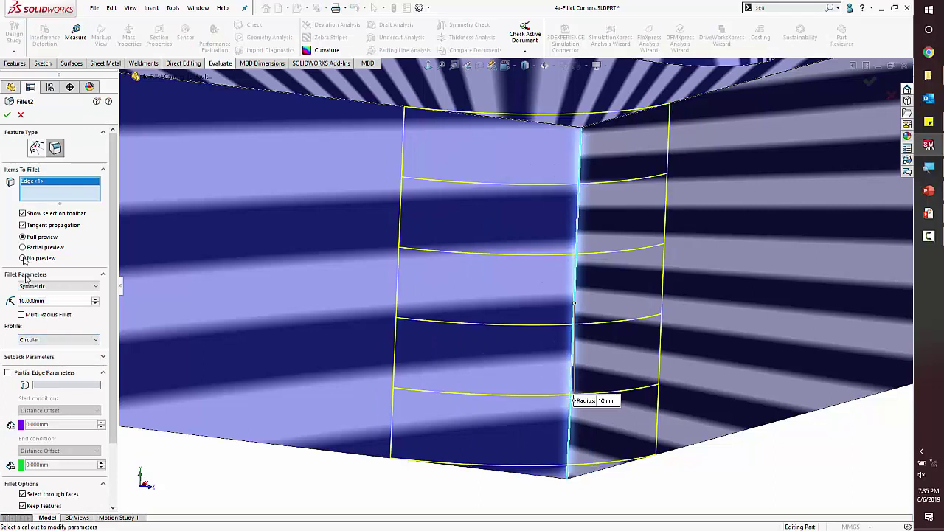
click(7, 115)
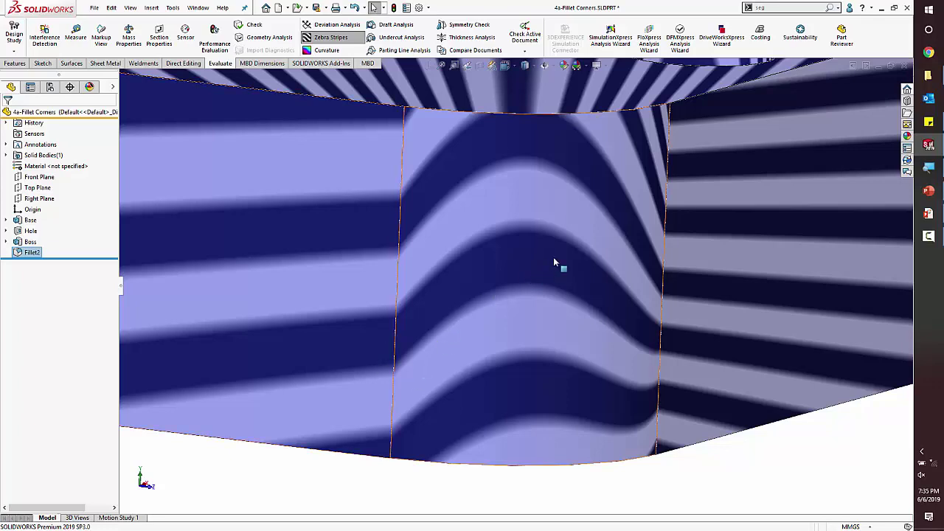
Step: Switch off Zebra Stripes so the blue block's rounded corner shows in plain shading
middle_drag(558, 263, 558, 368)
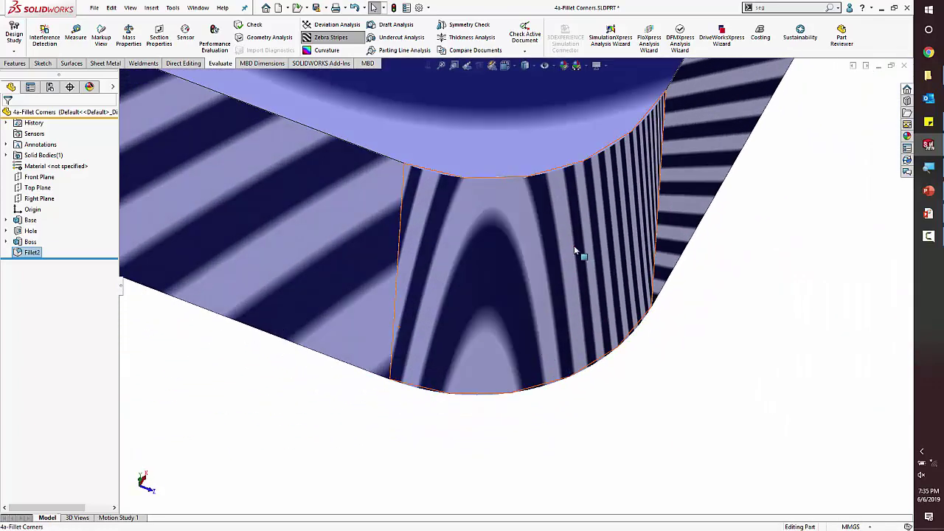
scroll(572, 251, up, 3)
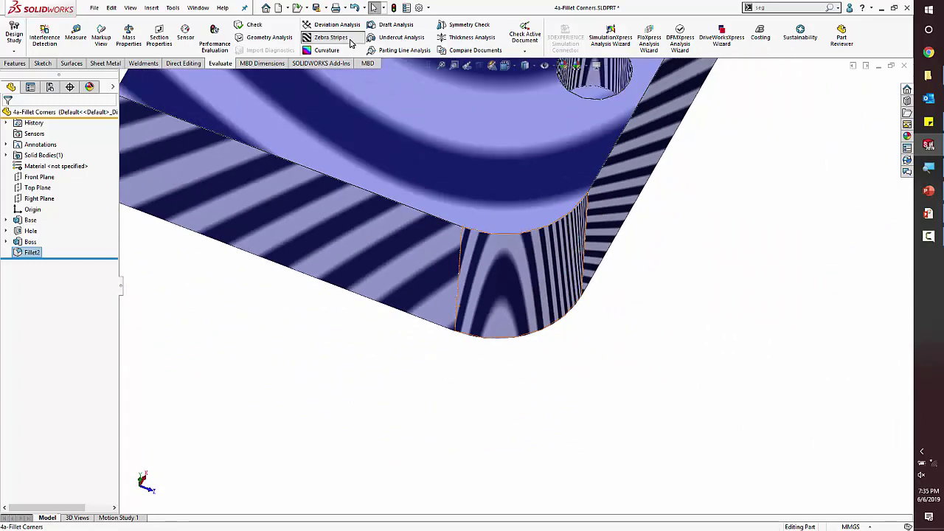
click(350, 41)
scroll(495, 203, up, 5)
scroll(496, 211, down, 2)
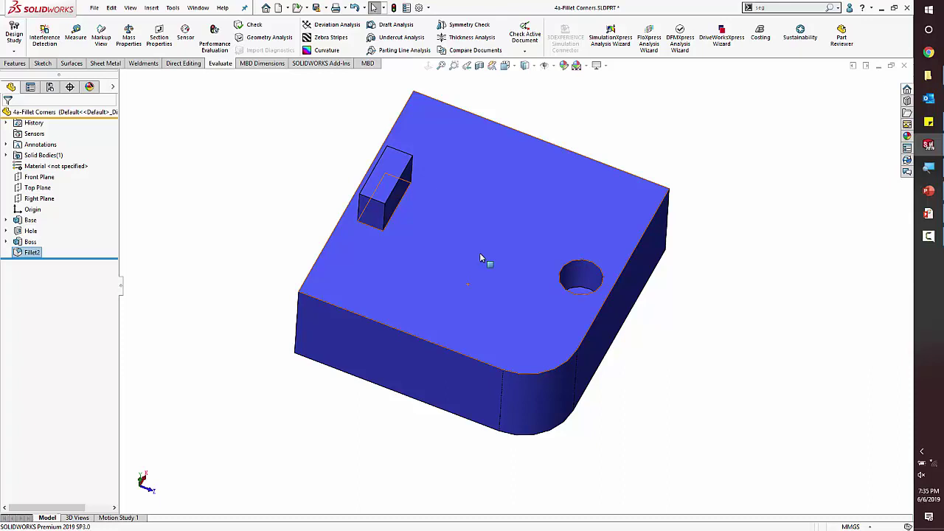
Step: Bring the Part Basics File Explorer window in front of the PowerPoint slideshow
click(927, 215)
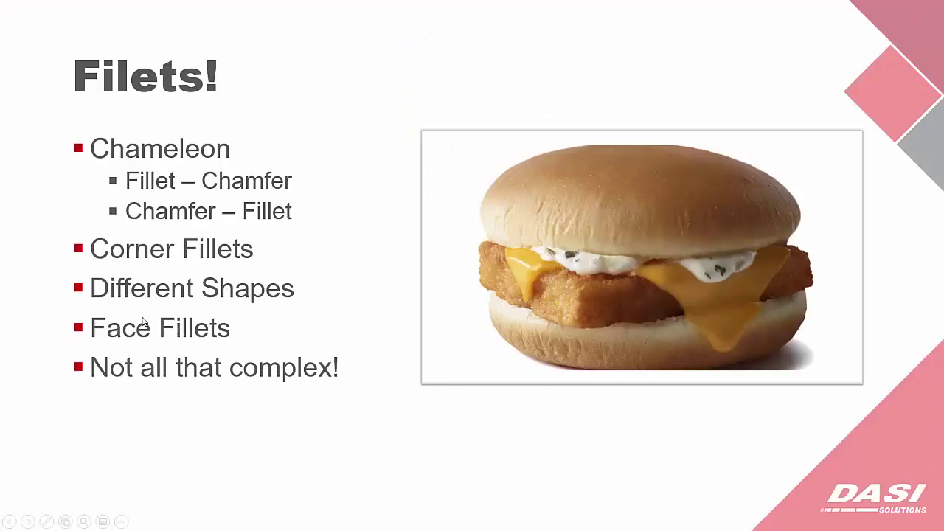
key(alt+Tab)
key(Tab)
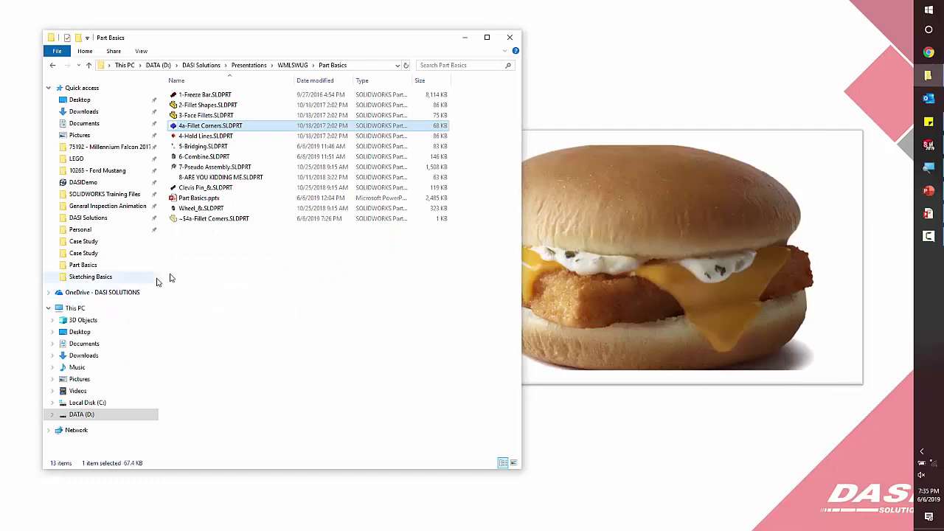
Step: Open 3-Face Fillets.SLDPRT and display the pink part as Shaded With Edges
double_click(192, 116)
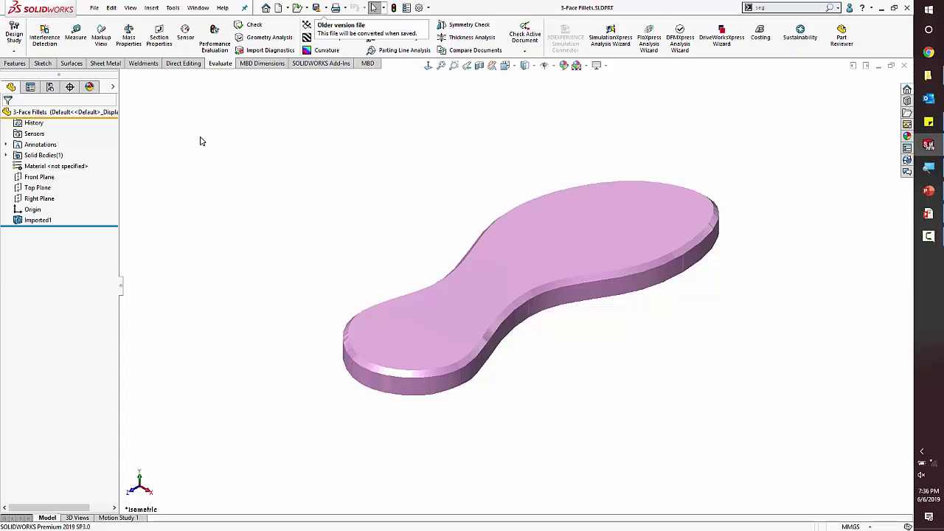
middle_drag(531, 211, 494, 326)
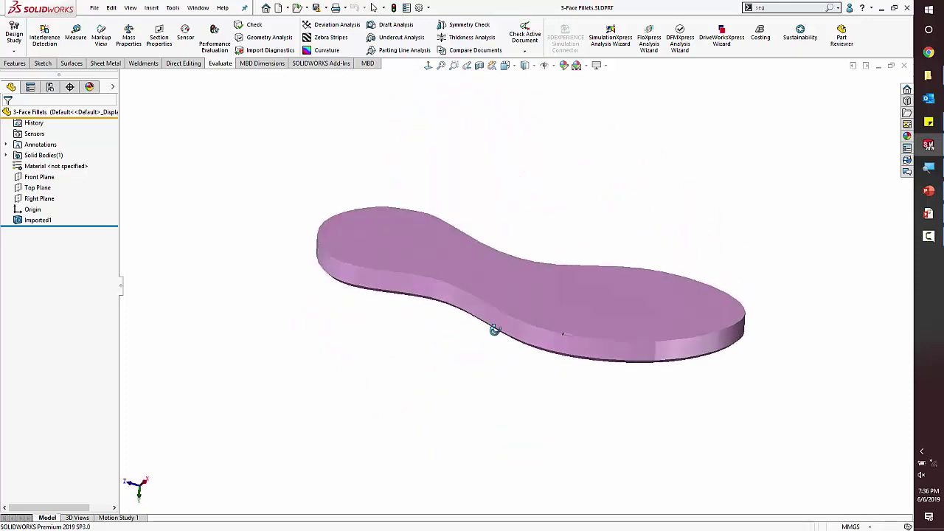
click(525, 86)
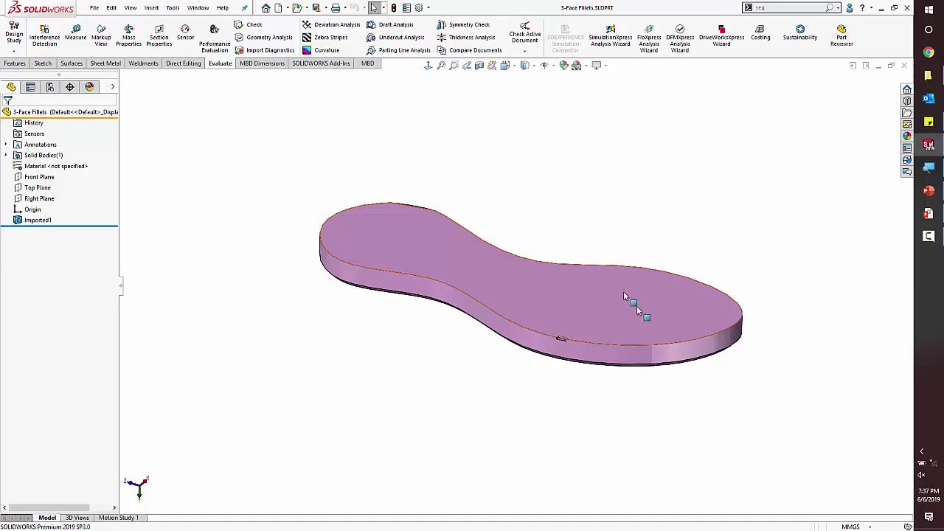
click(14, 65)
Step: Start a fillet and select the pink part's two top edges
click(277, 33)
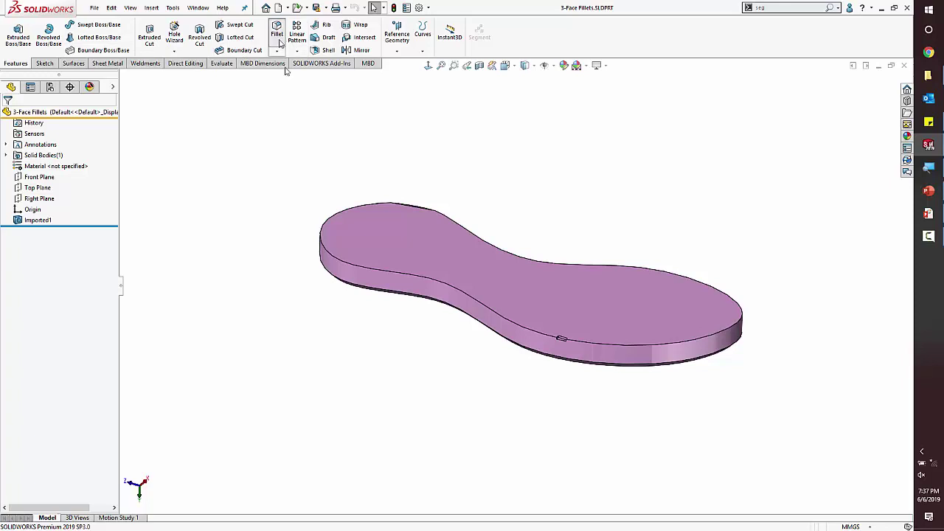
scroll(567, 336, down, 4)
scroll(568, 336, down, 3)
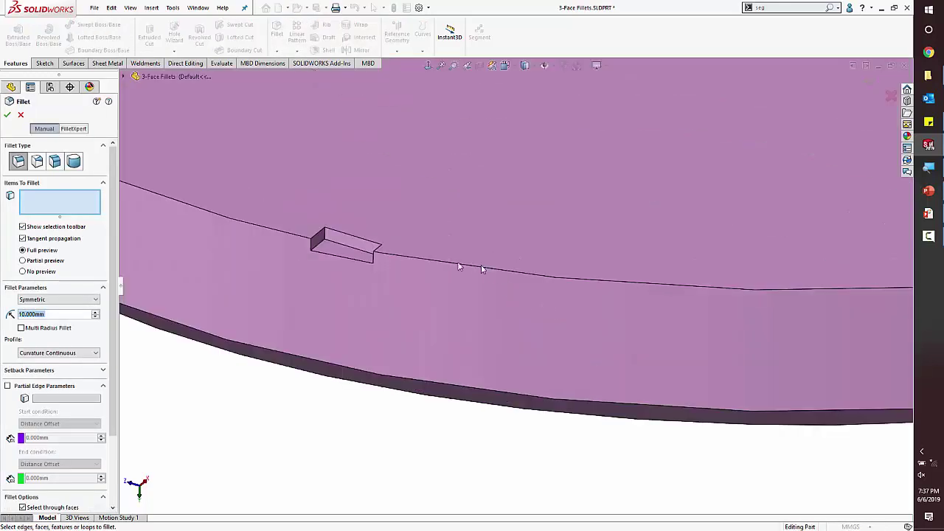
click(453, 261)
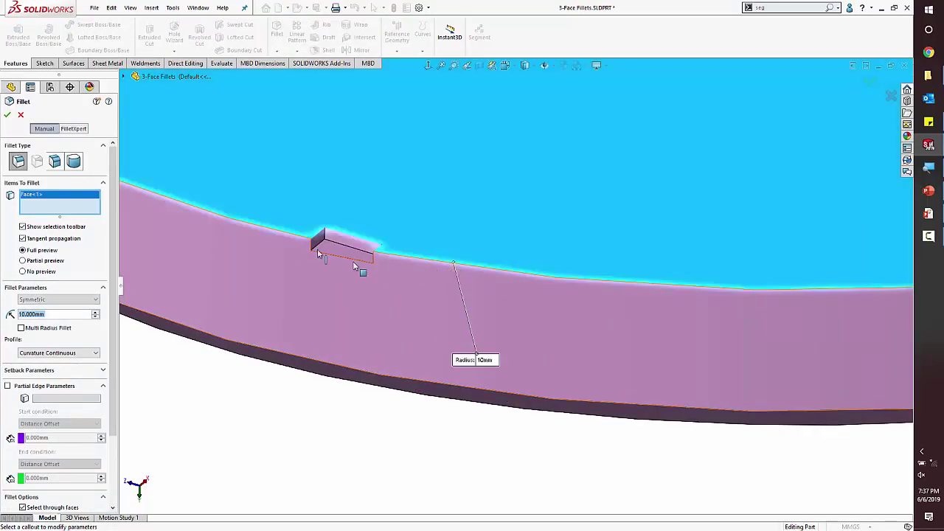
click(421, 249)
click(403, 256)
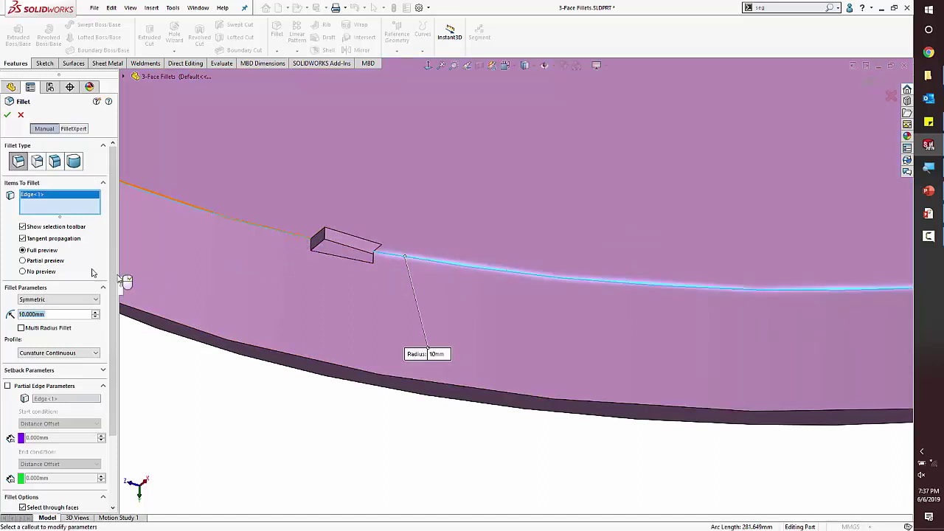
click(218, 213)
Step: Preview fillet radii of 3, 2 and 1 mm on the two edges
scroll(407, 184, up, 5)
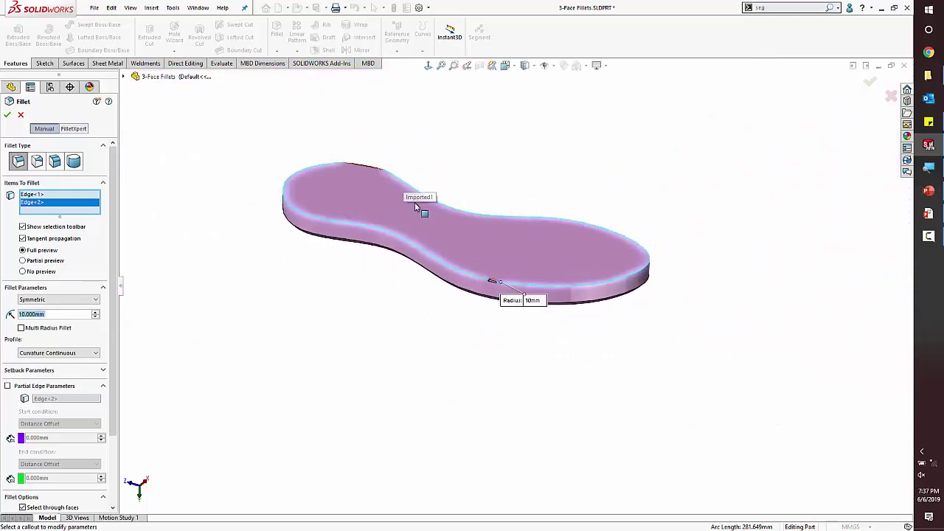
scroll(475, 274, down, 5)
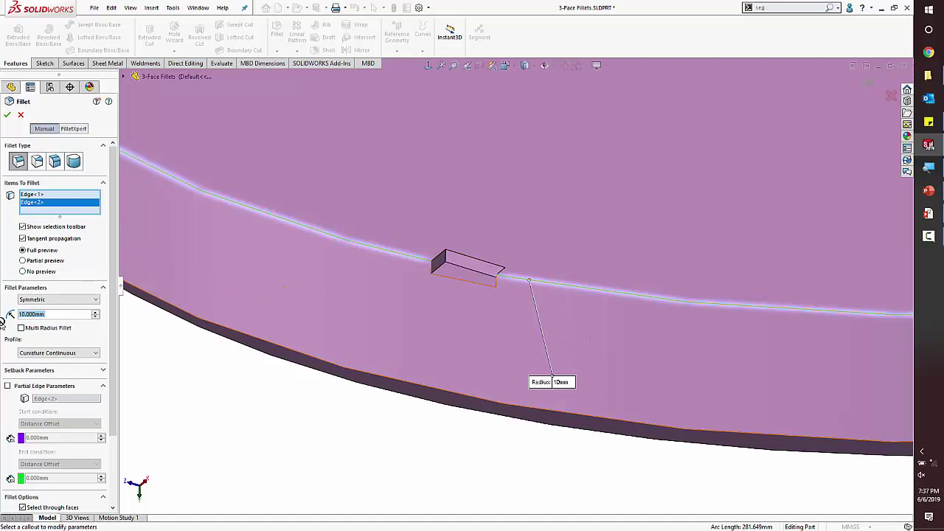
text(3)
key(Return)
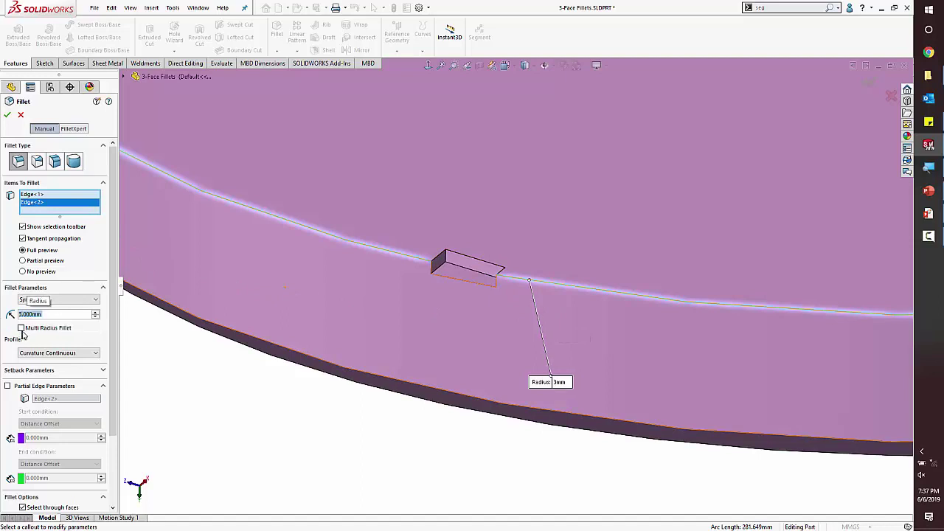
text(2)
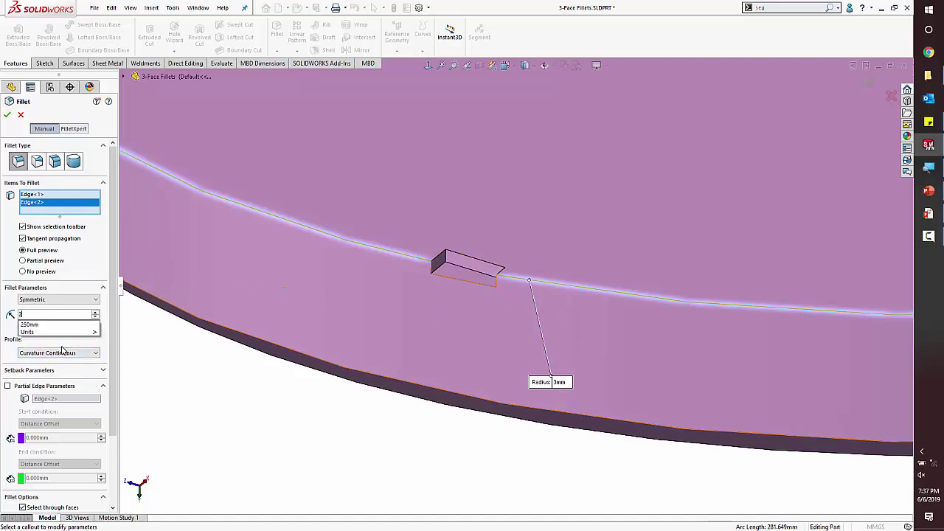
key(Return)
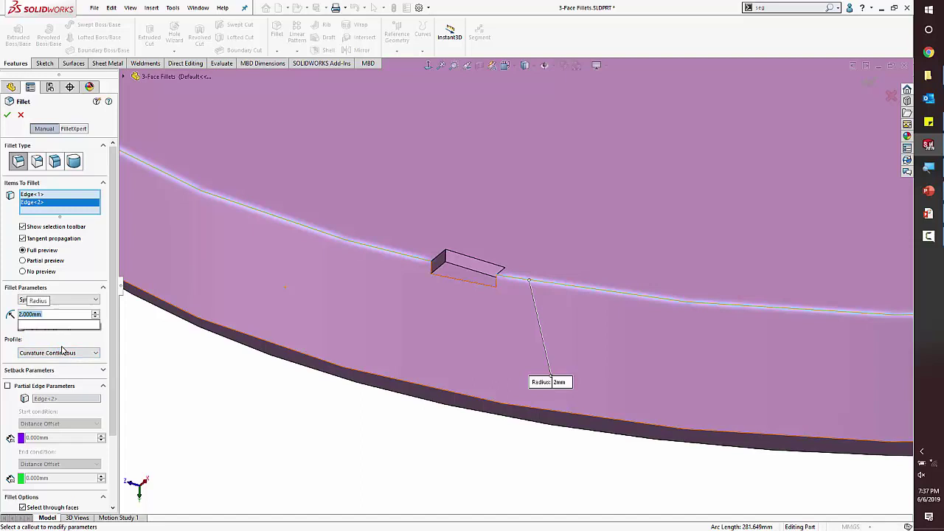
text(1)
key(Return)
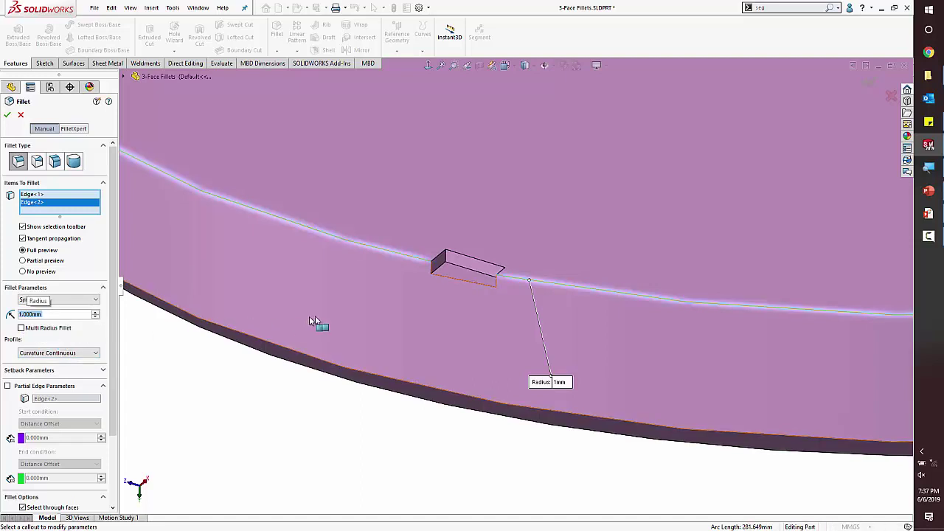
Step: Change the fillet profile to Circular
scroll(551, 187, up, 5)
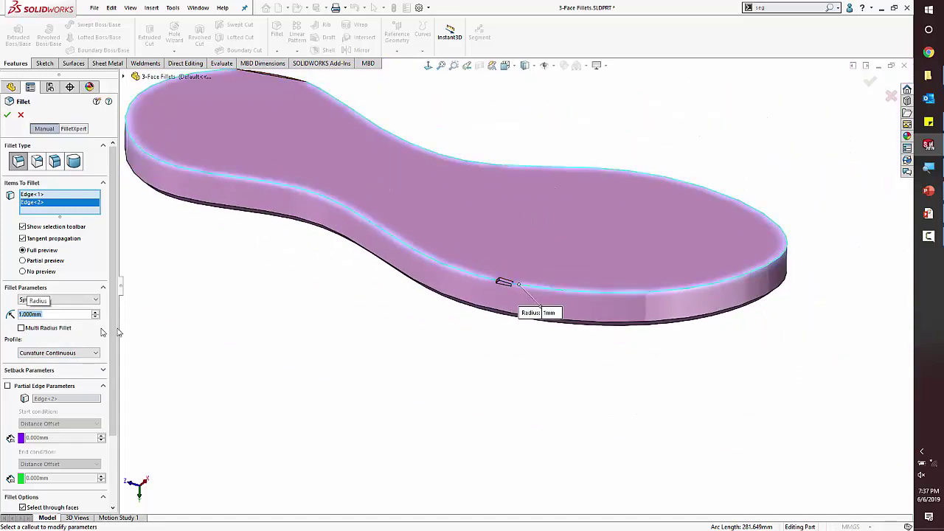
click(69, 353)
click(43, 359)
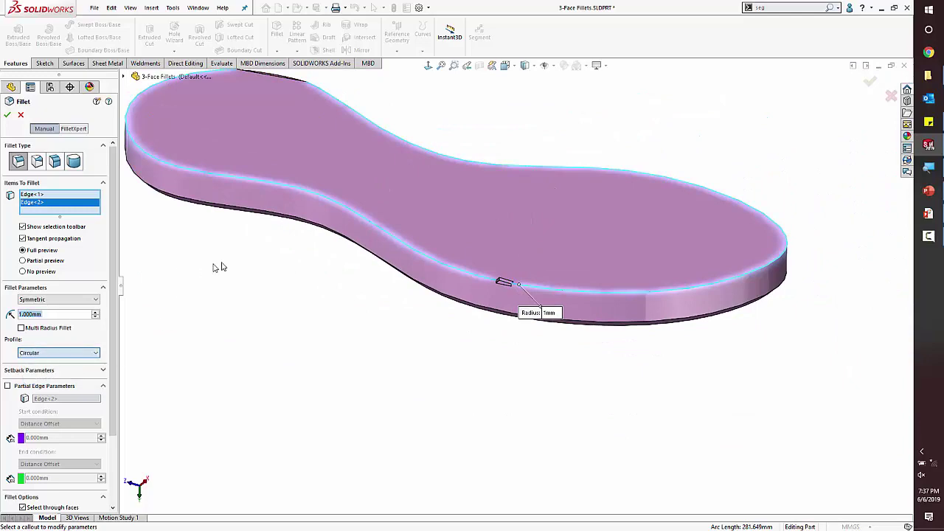
scroll(577, 277, down, 4)
scroll(396, 299, down, 1)
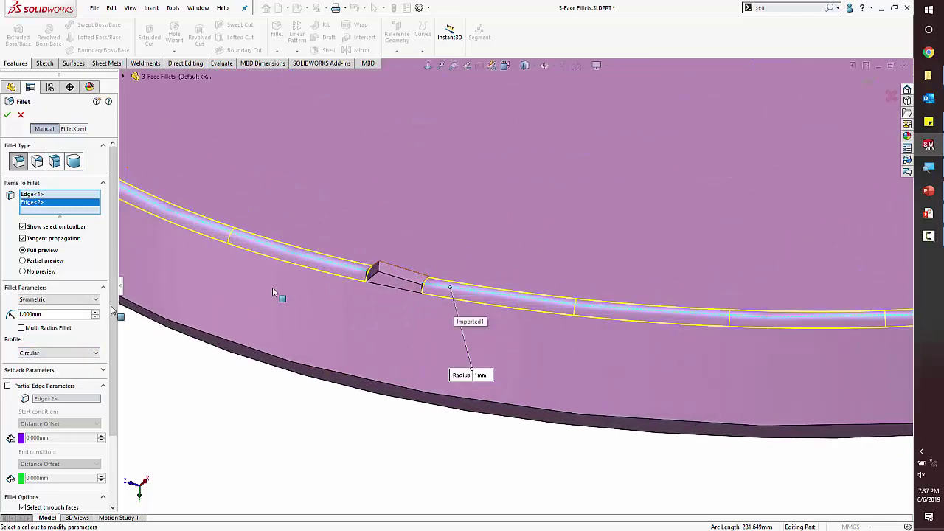
Step: Try radii of 3, 2.5, 2.4 and 2.3 mm, settling on 2 mm
drag(42, 313, 4, 318)
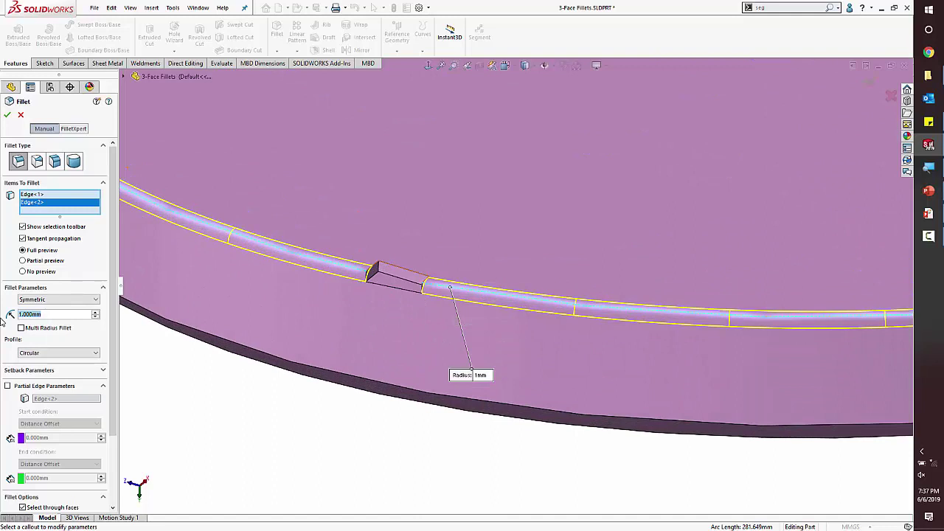
text(3)
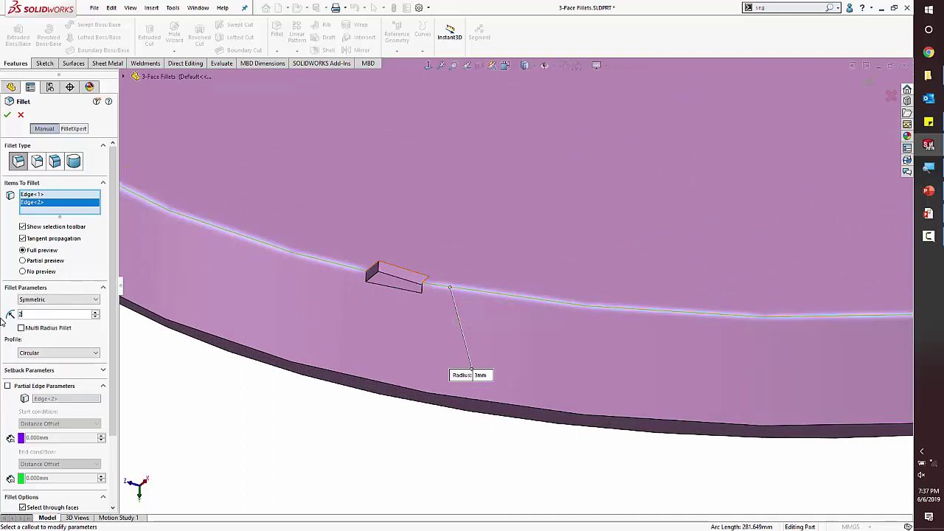
key(Down)
text(2.5)
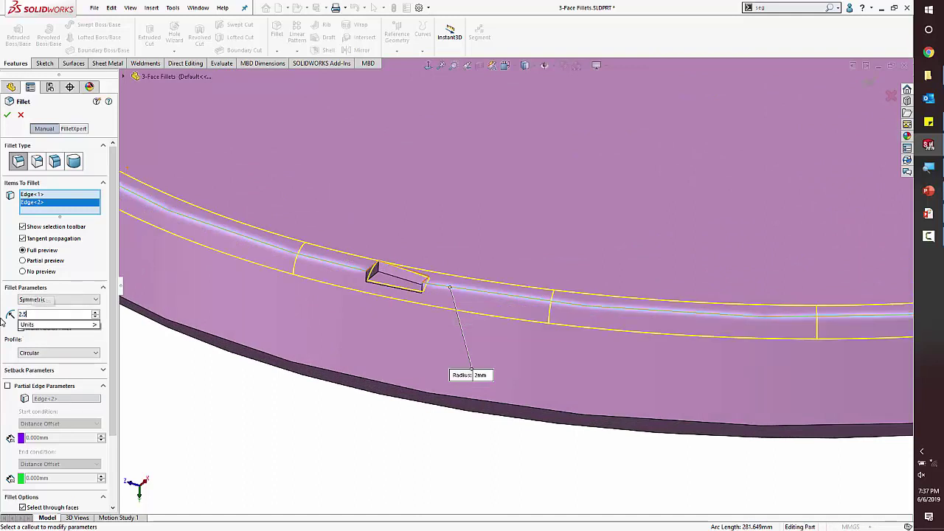
key(Return)
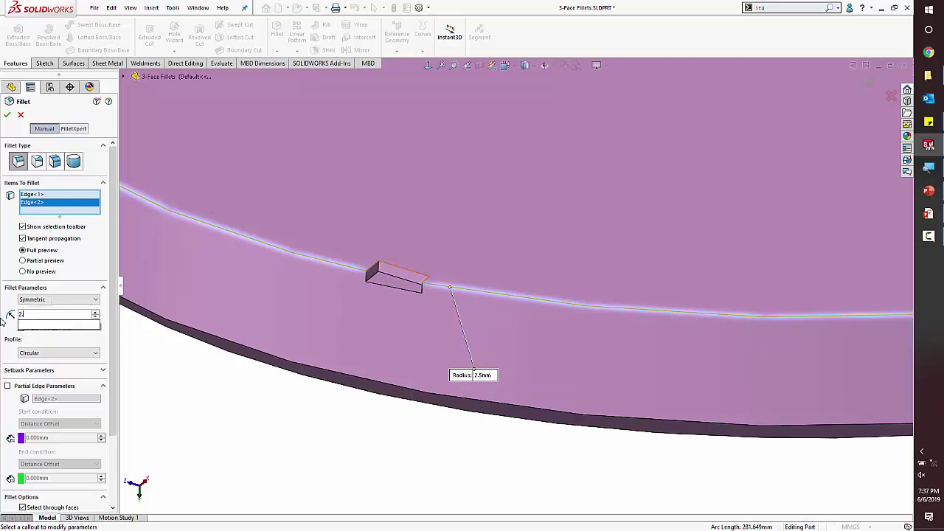
text(2.4)
key(Return)
text(2.3)
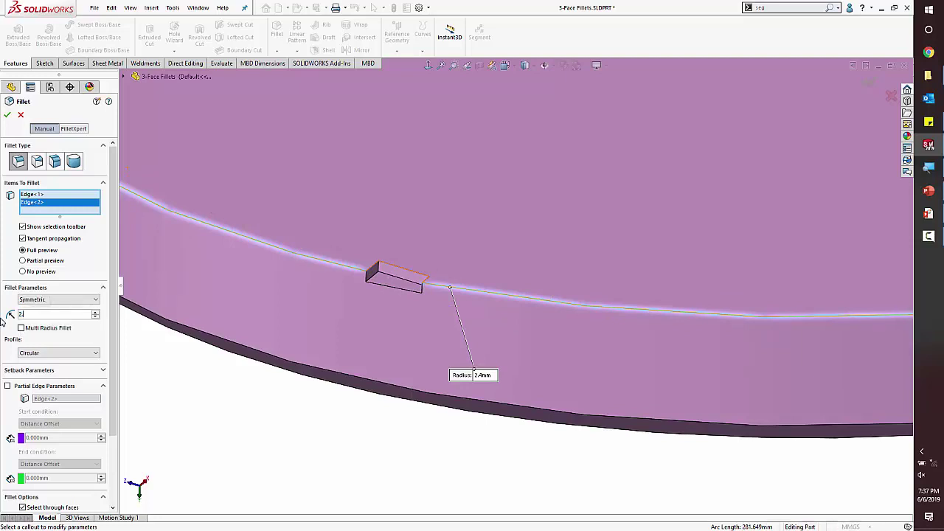
key(Return)
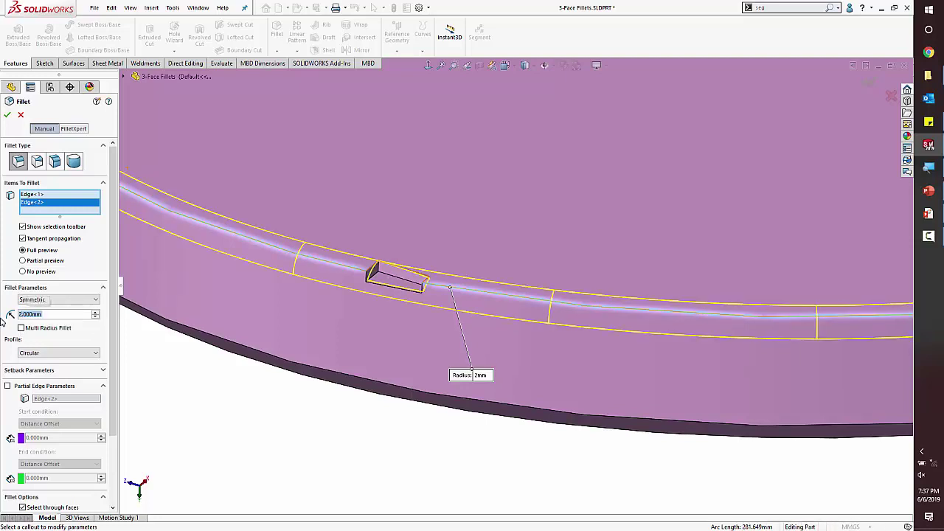
text(2)
key(Return)
scroll(424, 173, up, 5)
scroll(414, 184, up, 5)
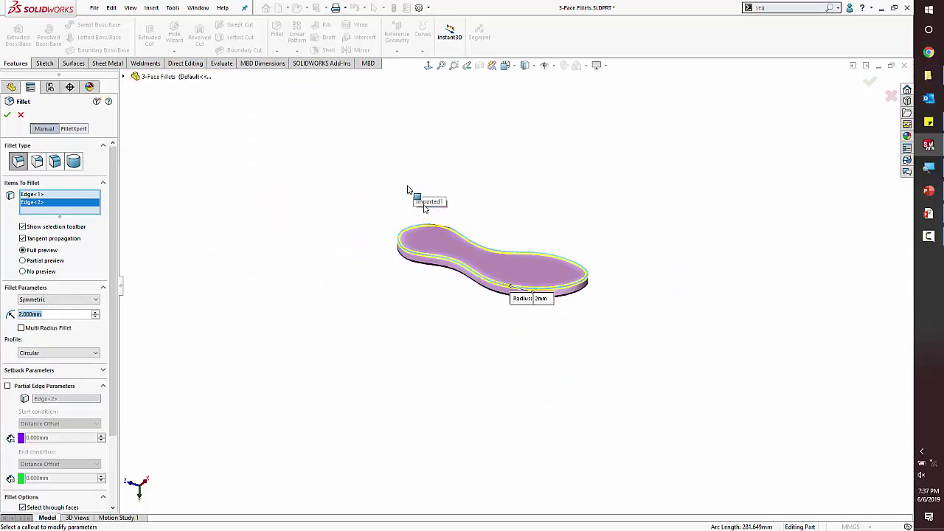
scroll(582, 325, down, 3)
scroll(499, 246, down, 3)
scroll(433, 227, up, 2)
middle_drag(433, 227, 440, 232)
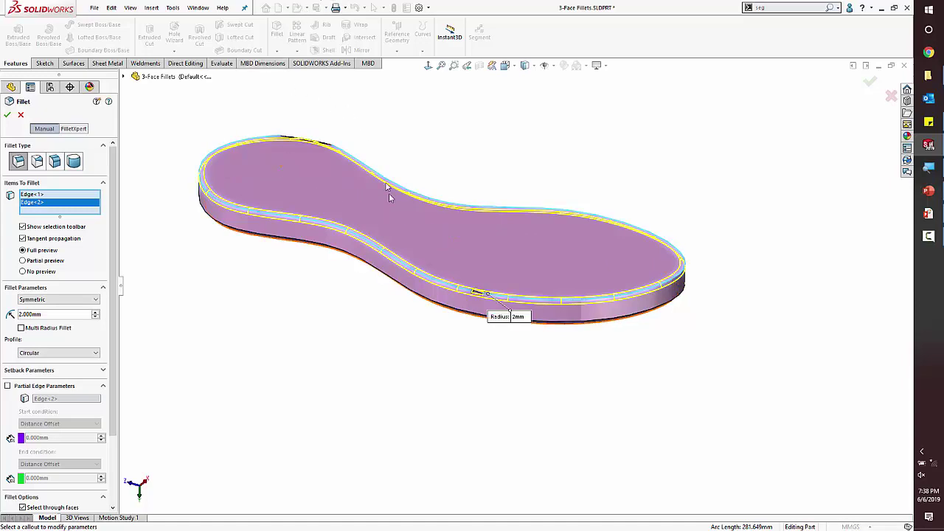
middle_drag(388, 193, 472, 251)
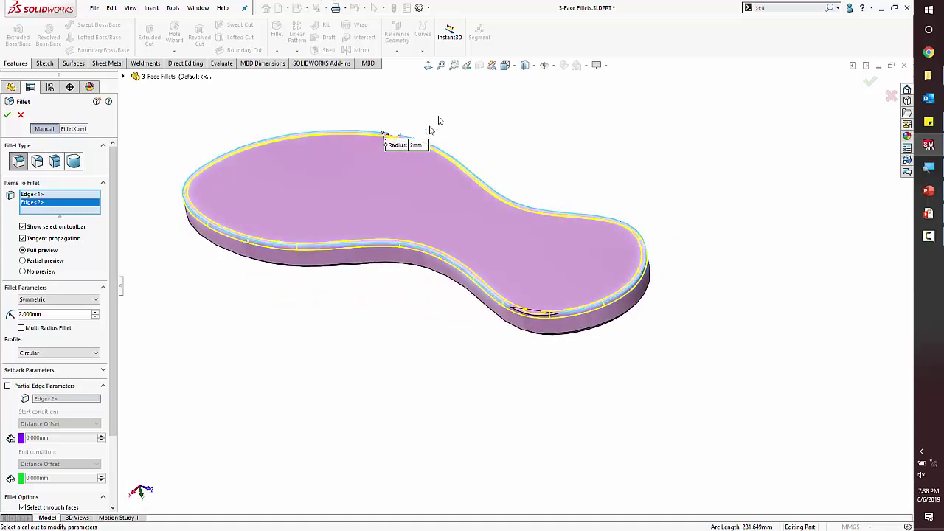
scroll(545, 303, down, 6)
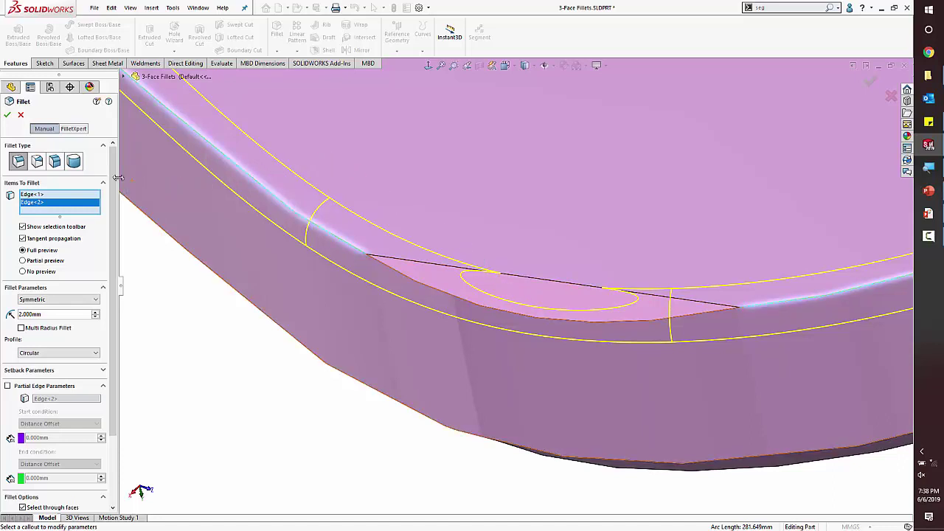
Step: Switch to a face fillet with the top face and a side face as the two face sets
click(56, 162)
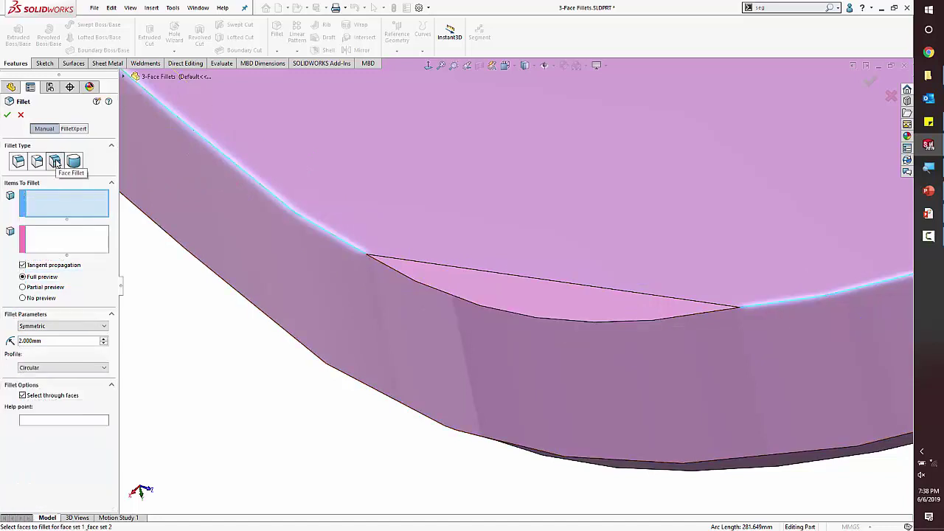
right_click(59, 213)
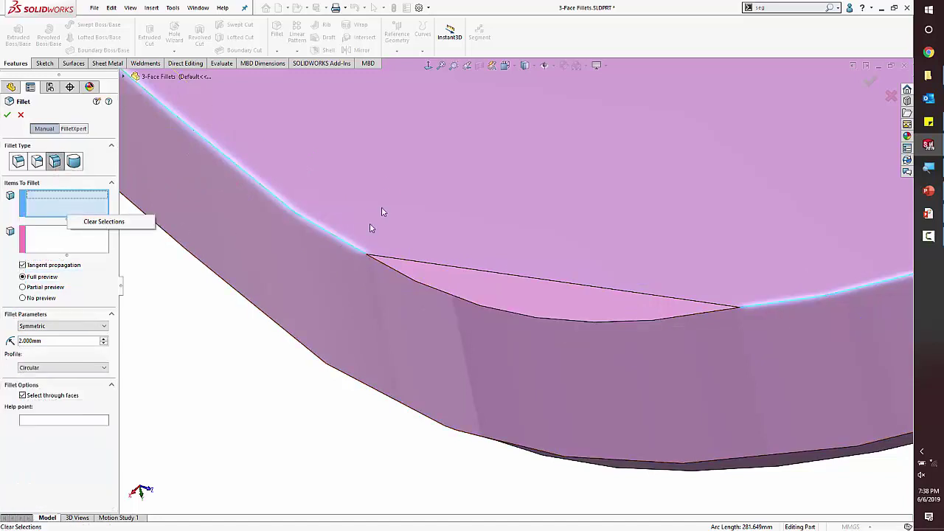
click(364, 162)
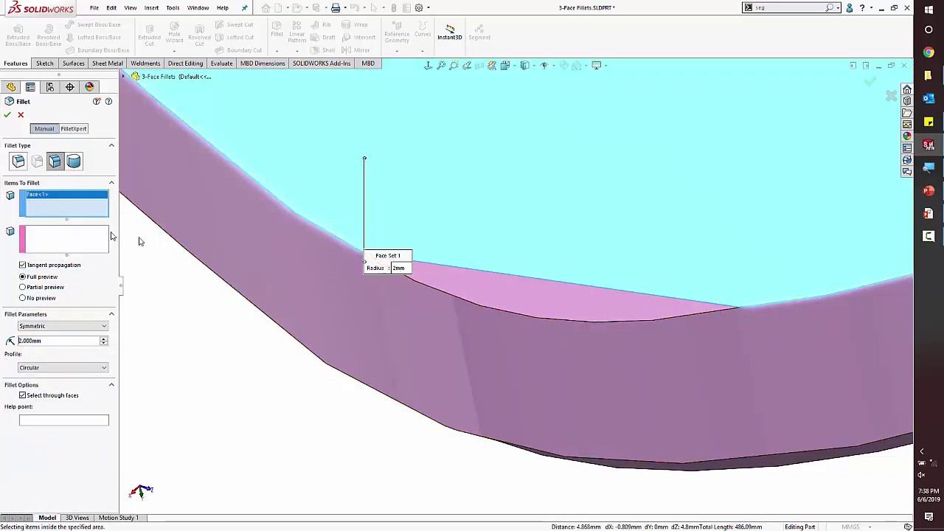
click(96, 242)
click(228, 236)
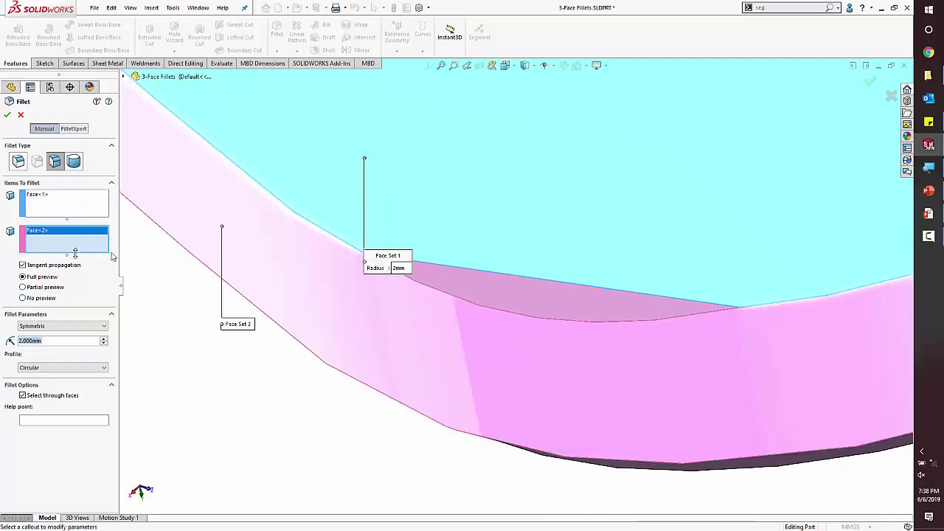
click(34, 344)
Step: Set the face fillet radius to 3 mm and accept it
text(3)
key(Return)
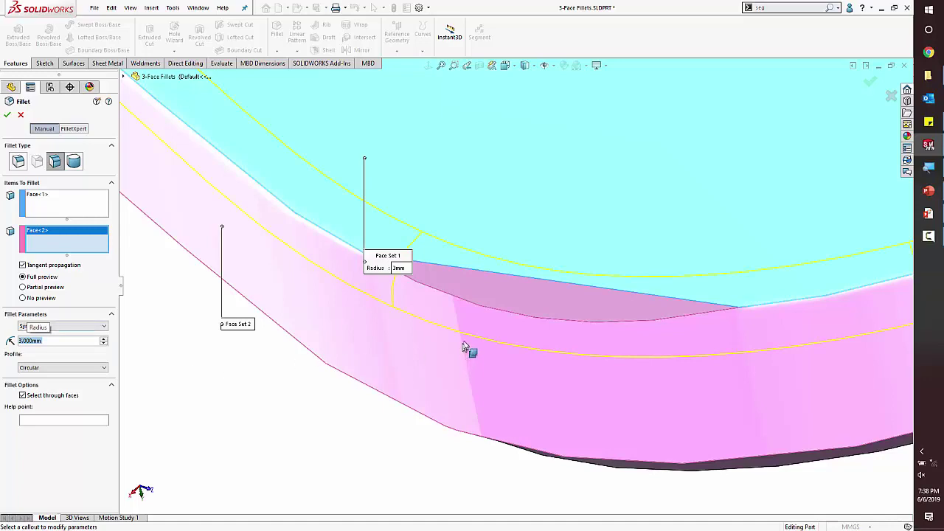
scroll(472, 258, up, 5)
scroll(465, 236, up, 3)
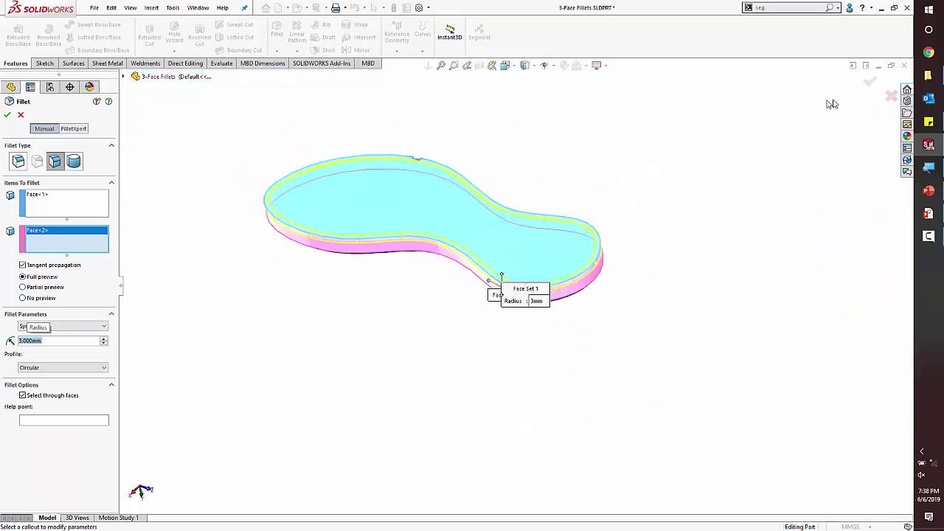
click(870, 82)
scroll(537, 194, down, 3)
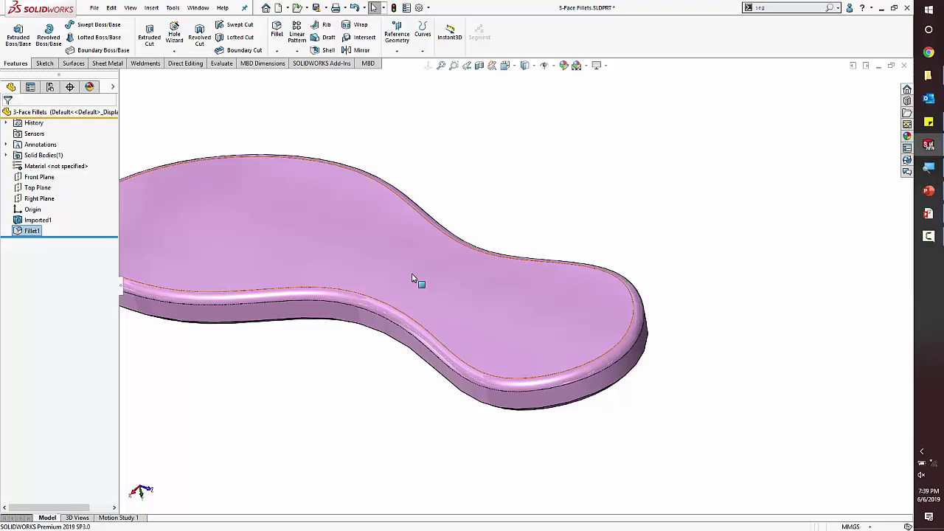
click(588, 218)
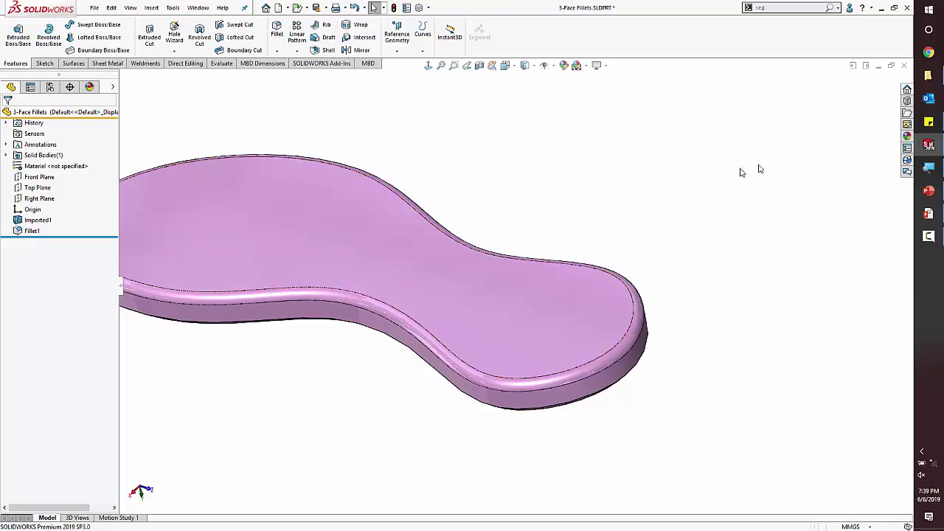
Step: Show the 'Rapping with Text! Yo!' slide, then return to the filleted 3-Face Fillets slab
click(928, 214)
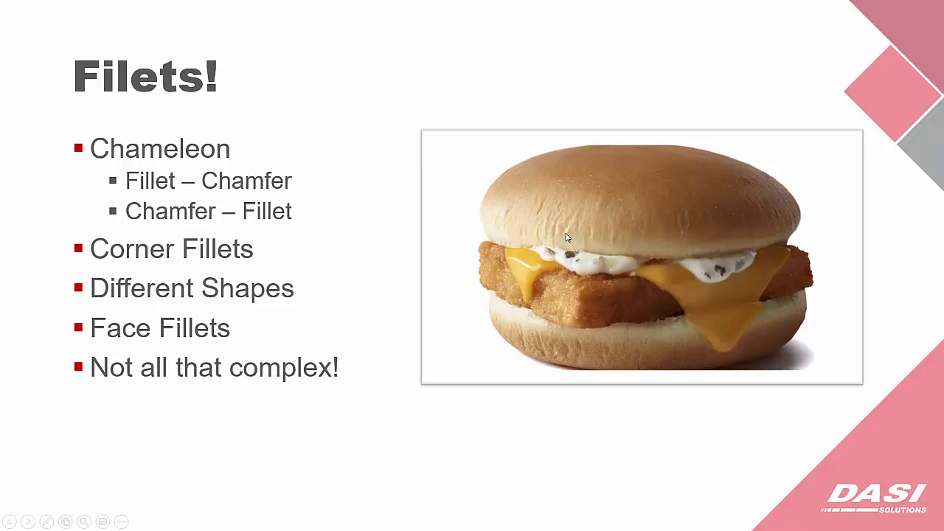
click(599, 251)
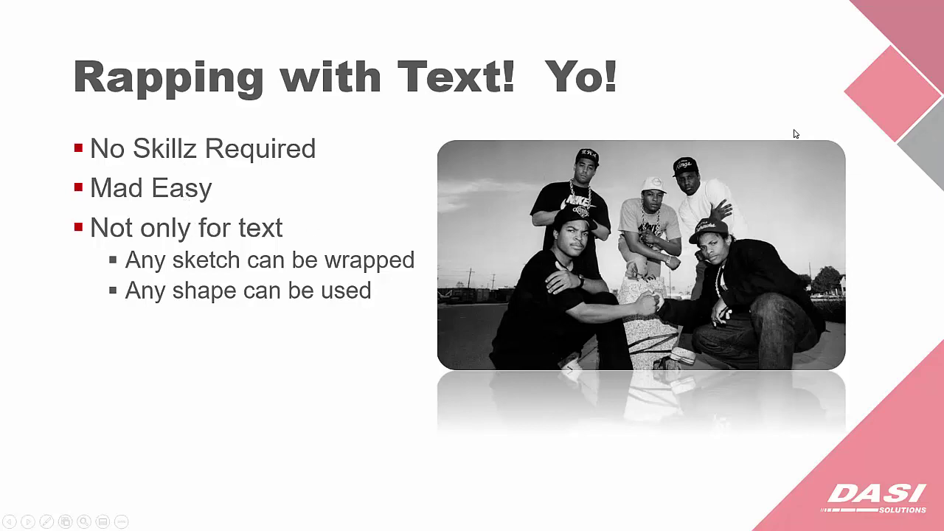
key(alt+Tab)
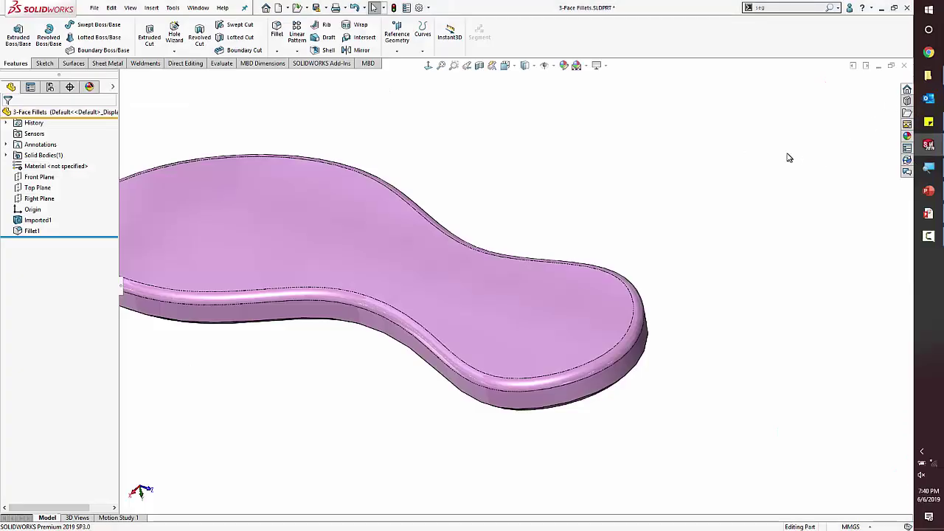
Step: Close 3-Face Fillets without saving and select the blue block's front face
click(904, 65)
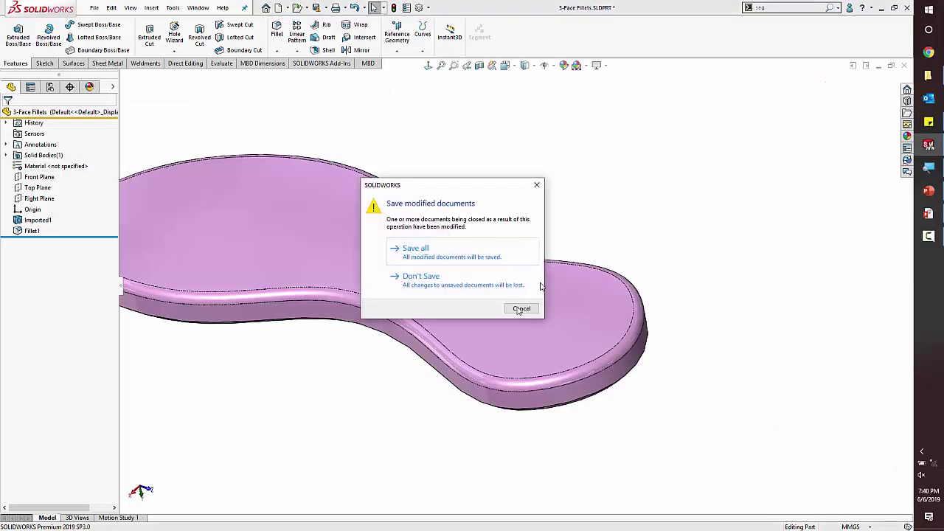
click(464, 286)
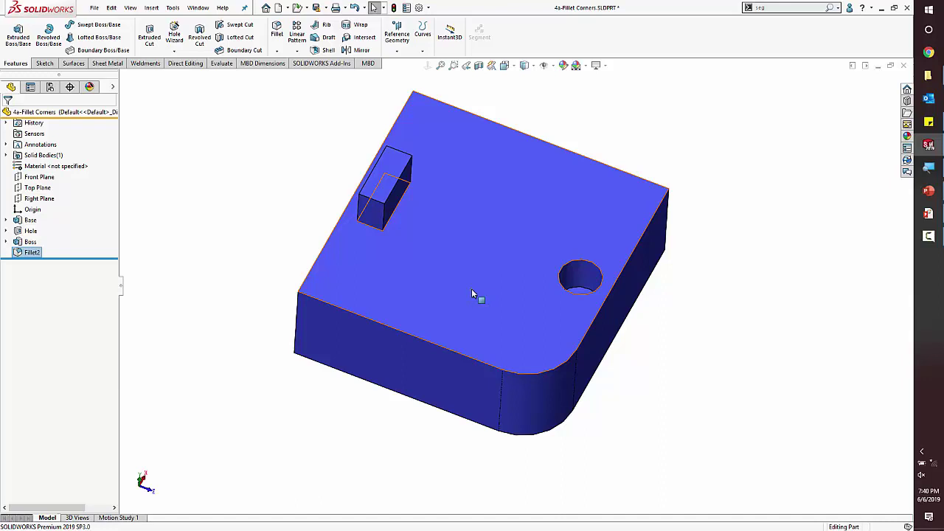
middle_drag(530, 333, 521, 255)
scroll(517, 326, down, 5)
click(374, 298)
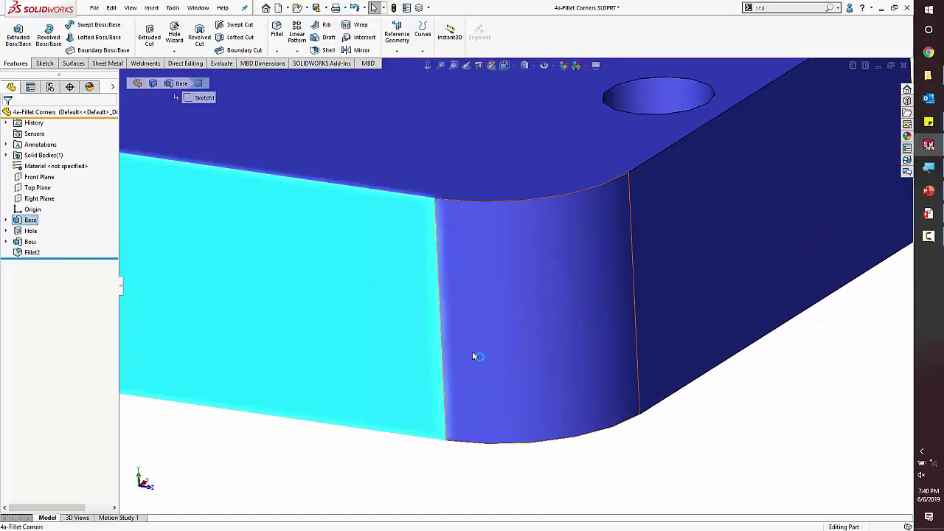
click(46, 65)
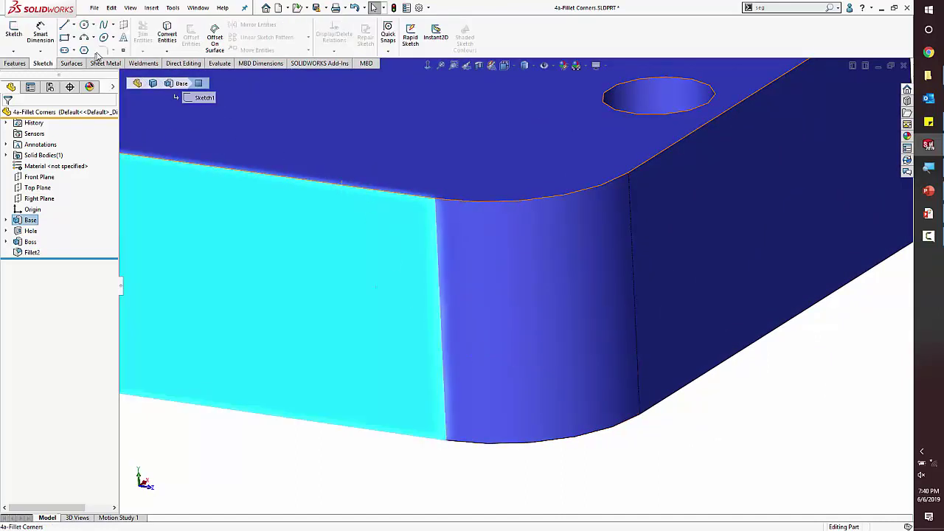
Step: Place sketch text 'TYPE' (fixing the mistyped 'tYPING') on the front face and exit as Sketch4
click(122, 38)
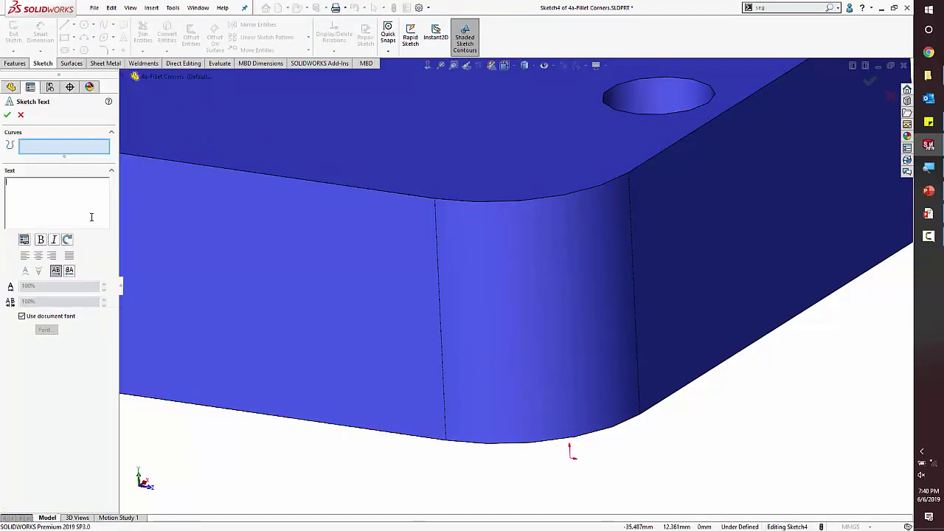
text(tYPING)
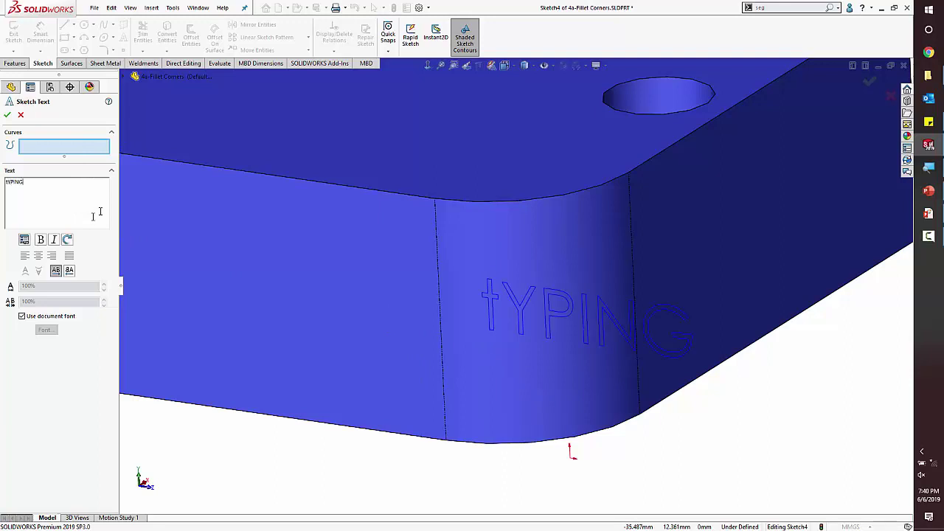
scroll(376, 224, up, 5)
scroll(432, 306, down, 5)
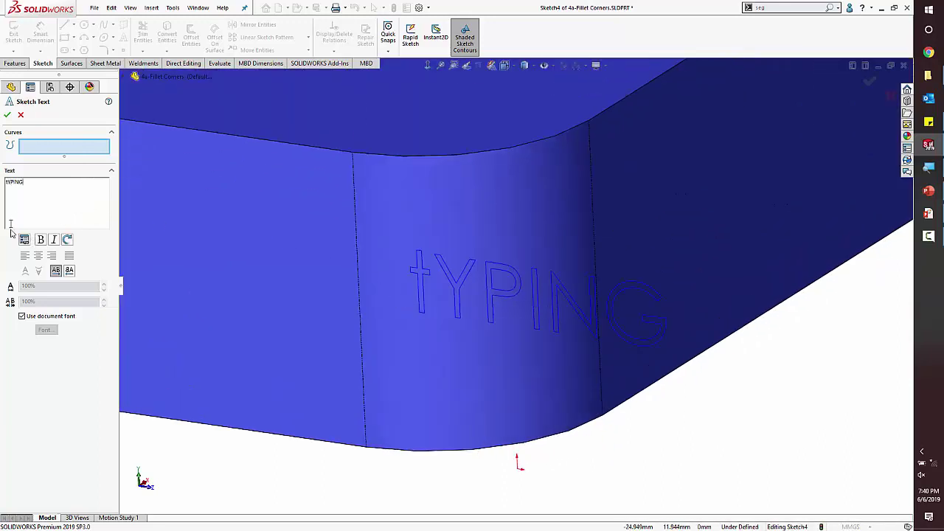
drag(35, 184, 3, 184)
text(TYP)
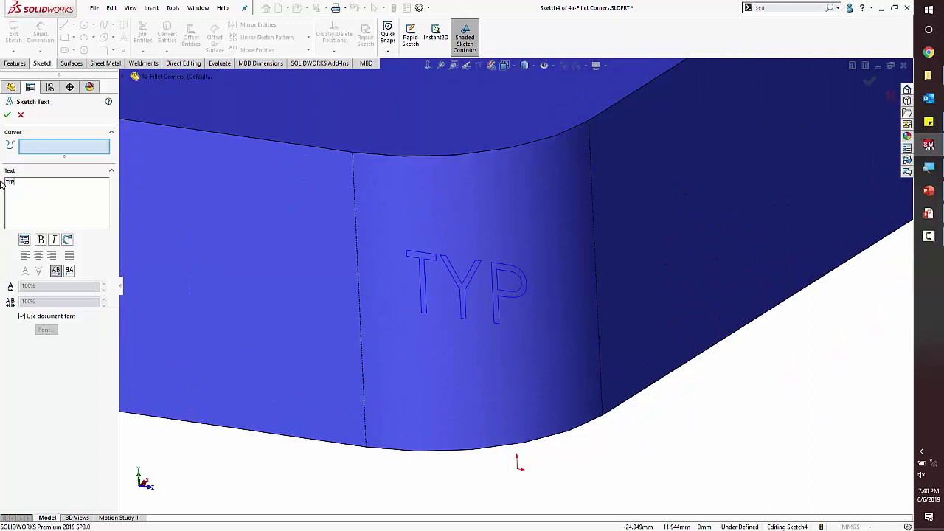
text(E)
click(8, 116)
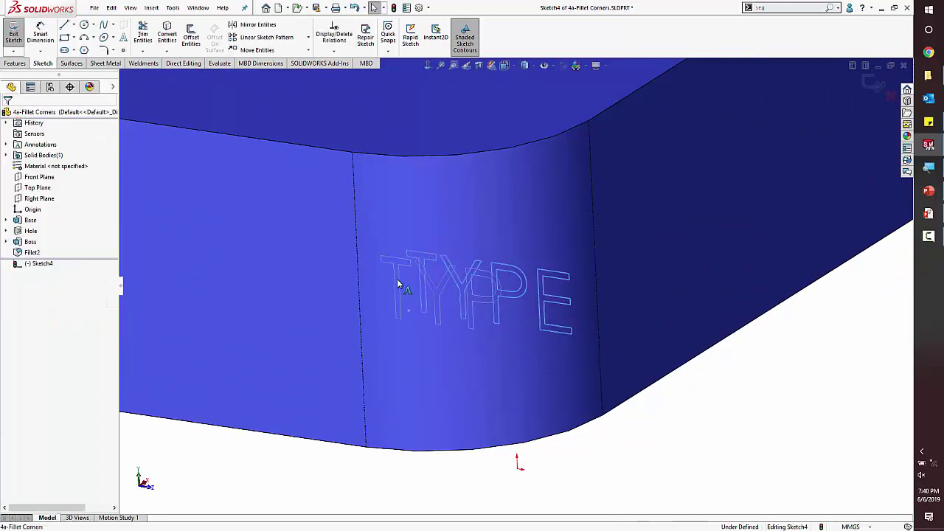
click(413, 265)
mouse_move(432, 253)
middle_down()
mouse_move(462, 204)
mouse_move(477, 204)
mouse_move(453, 243)
mouse_move(463, 312)
middle_up()
scroll(463, 312, down, 3)
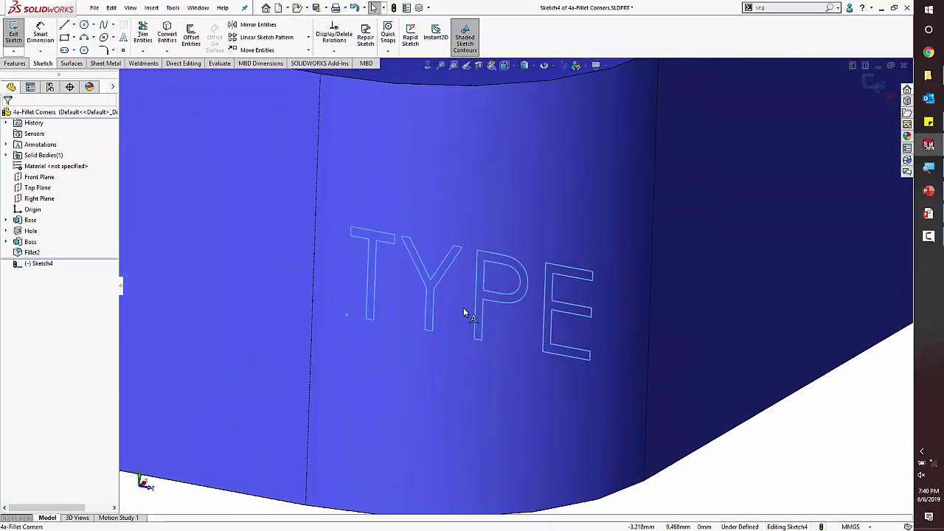
click(862, 82)
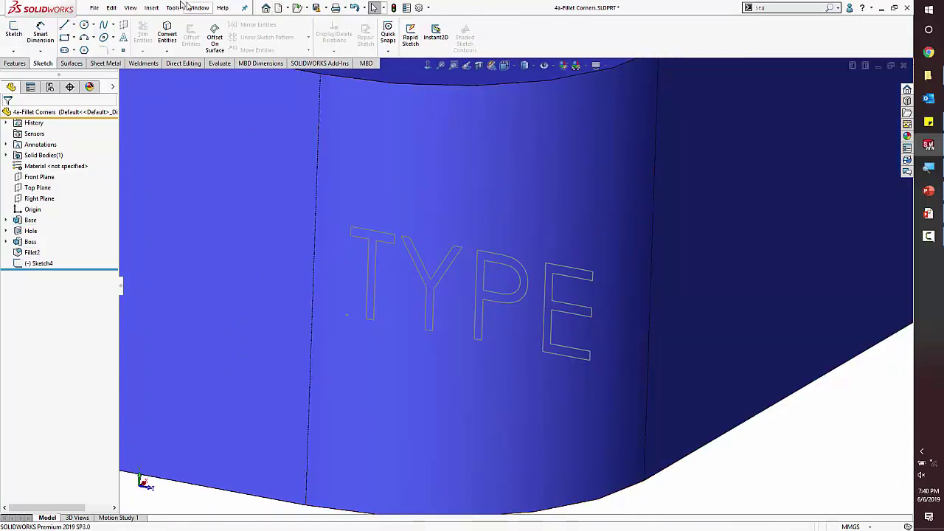
Step: Select Sketch4 with the TYPE text, then start Insert > Features > Wrap
click(15, 64)
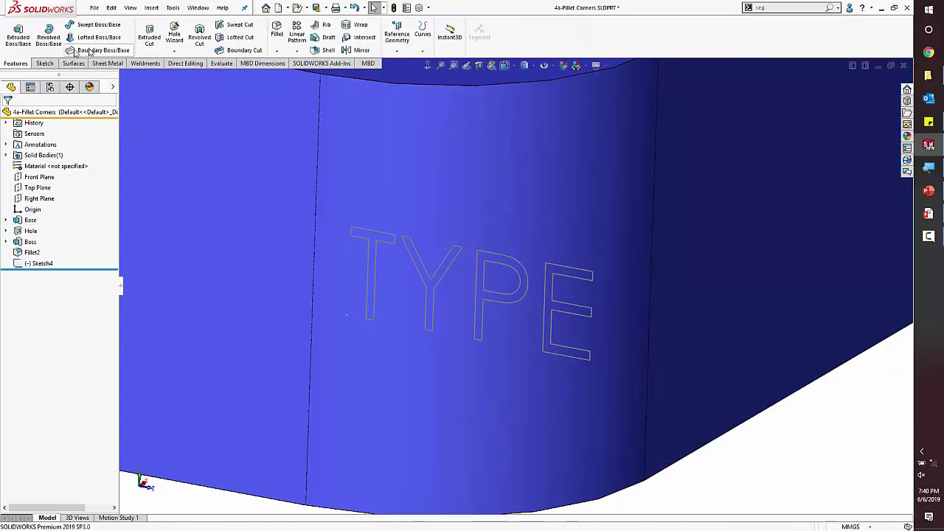
click(151, 8)
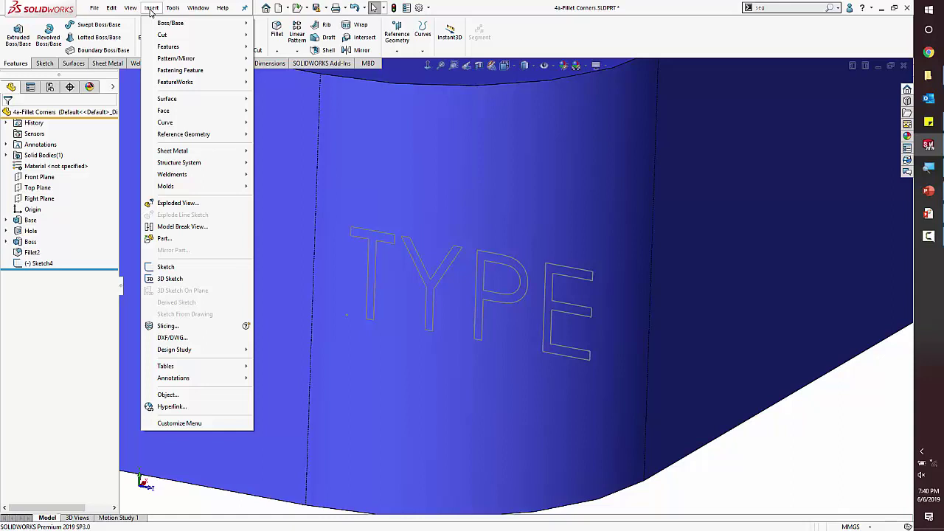
mouse_move(173, 46)
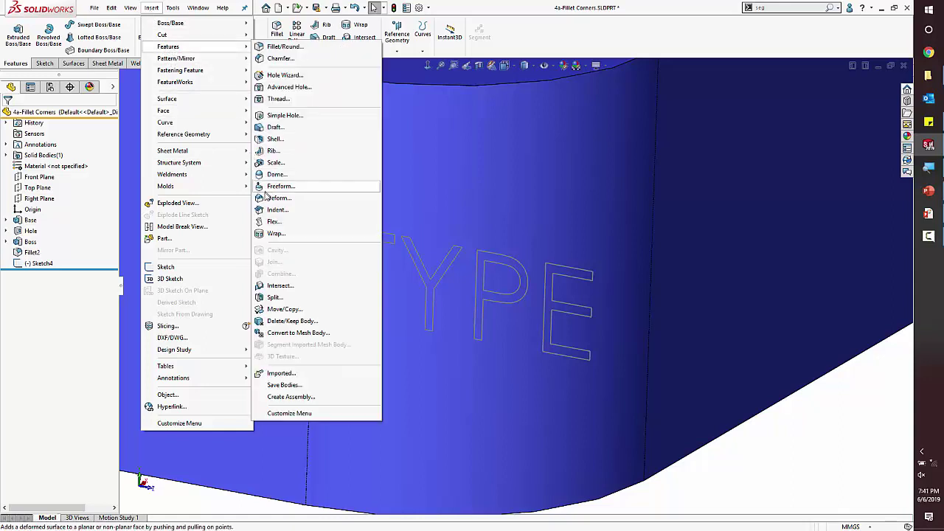
click(275, 234)
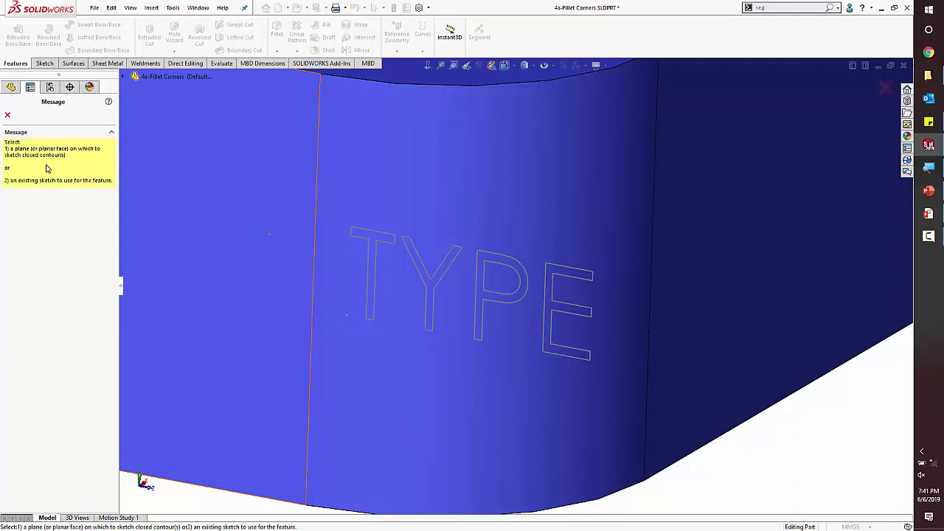
key(Escape)
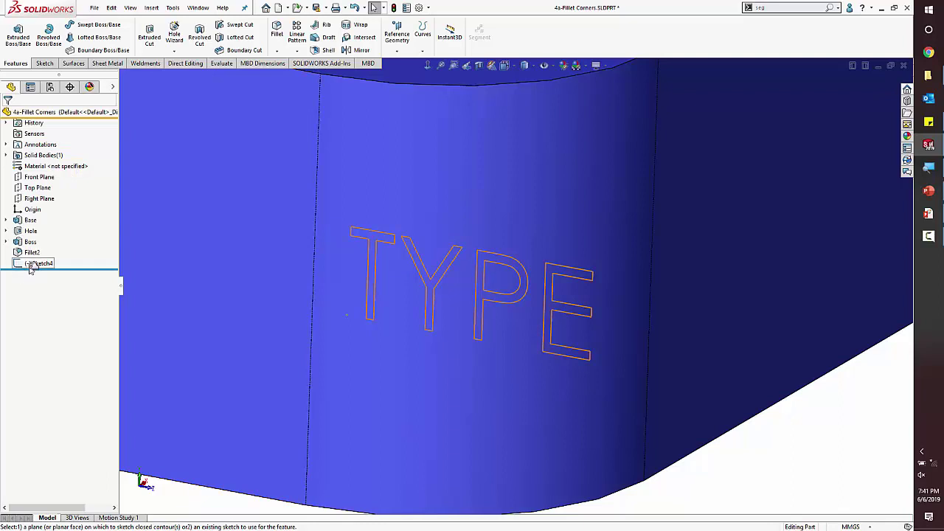
click(34, 264)
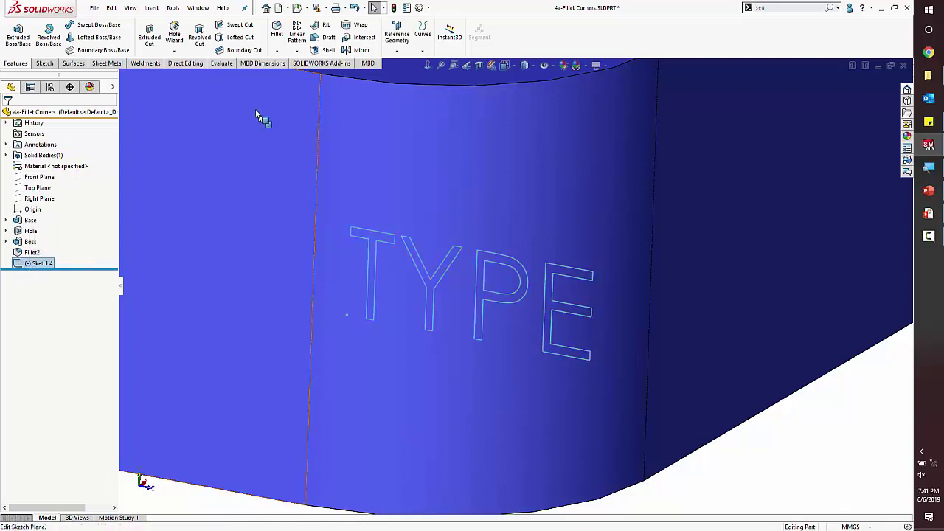
click(151, 8)
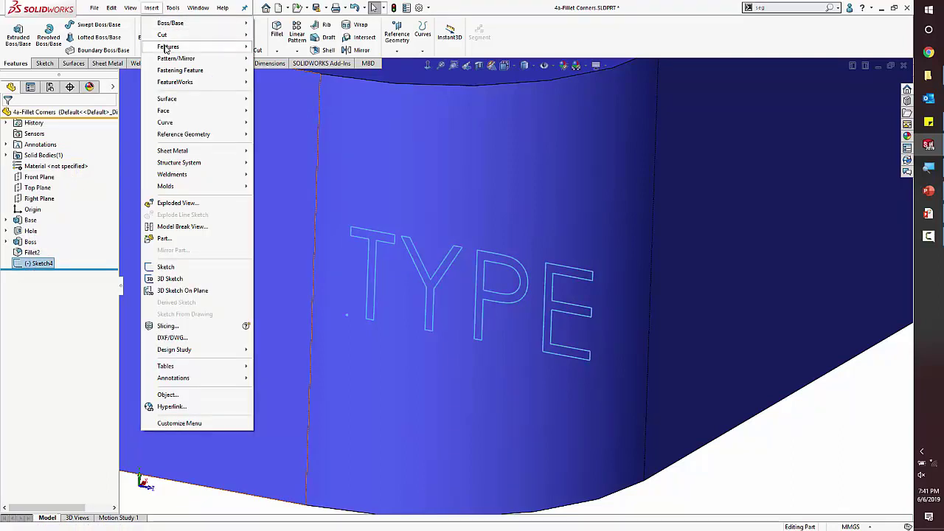
mouse_move(167, 49)
click(285, 234)
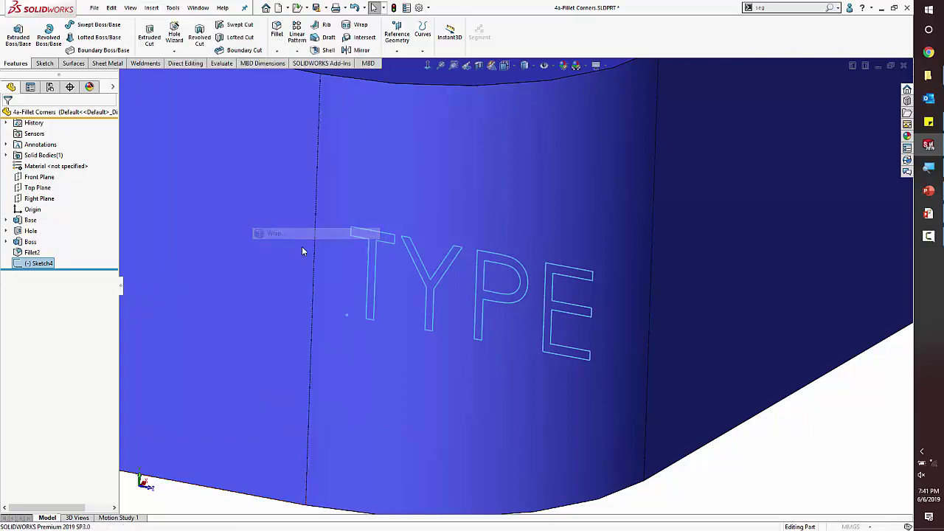
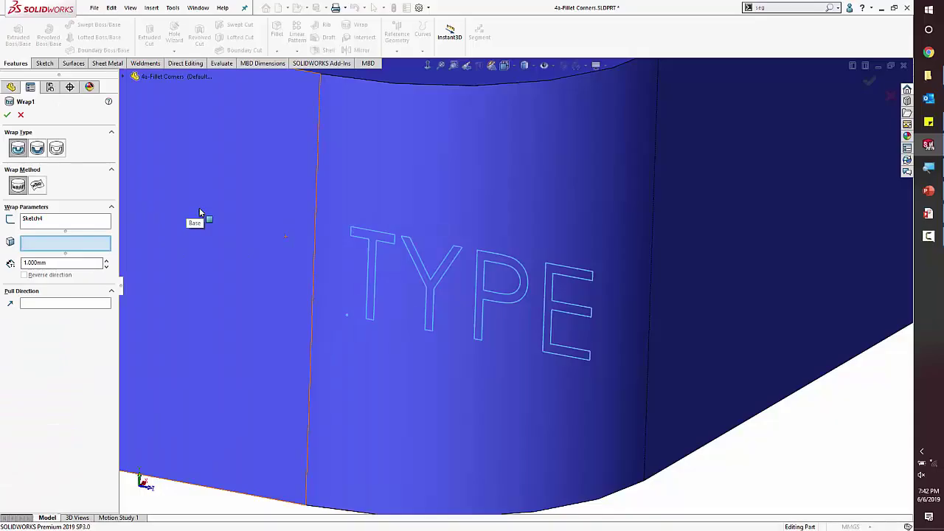
Step: Wrap the TYPE sketch onto the curved face as raised lettering, then orbit to inspect it
click(363, 391)
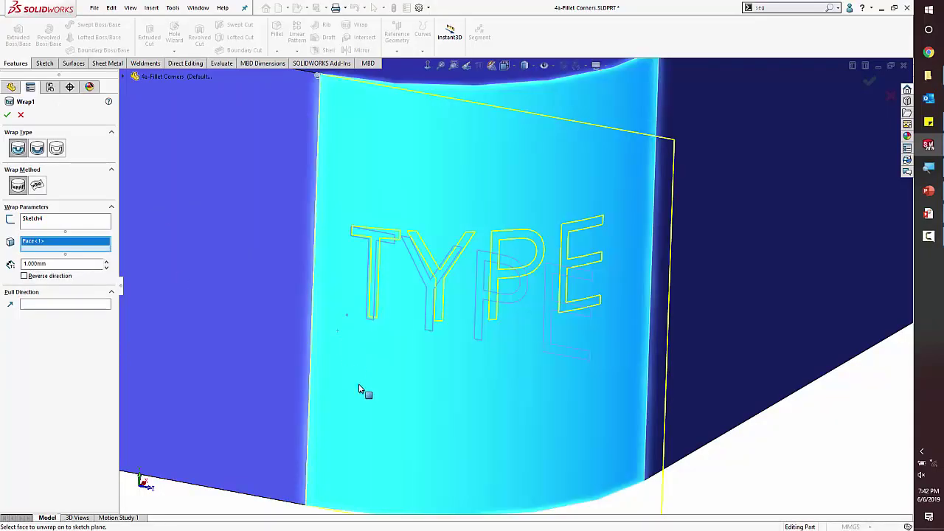
mouse_move(475, 347)
middle_down()
mouse_move(449, 344)
mouse_move(435, 356)
mouse_move(496, 317)
mouse_move(472, 333)
middle_up()
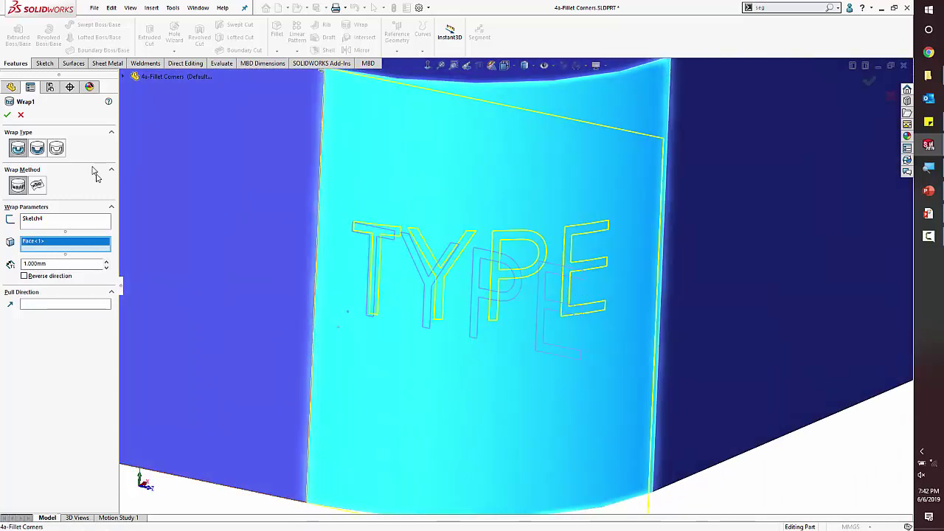
click(8, 118)
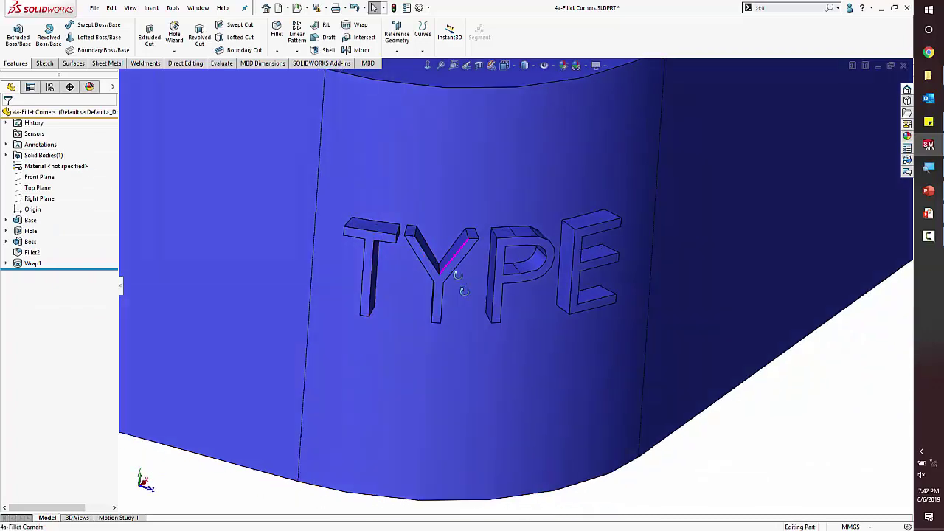
mouse_move(457, 275)
middle_down()
mouse_move(460, 331)
mouse_move(456, 262)
middle_up()
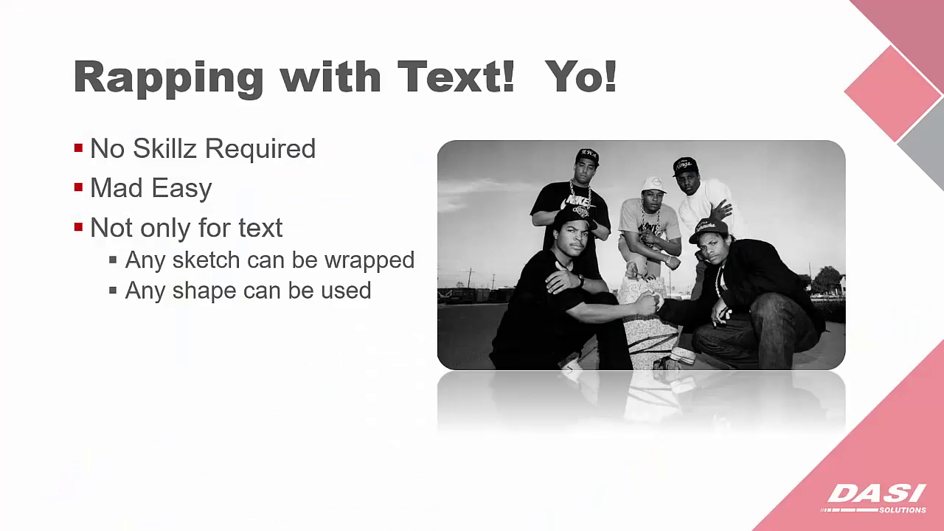
Step: Advance the slideshow to the Multi-Bodies slide and return to SOLIDWORKS
key(Right)
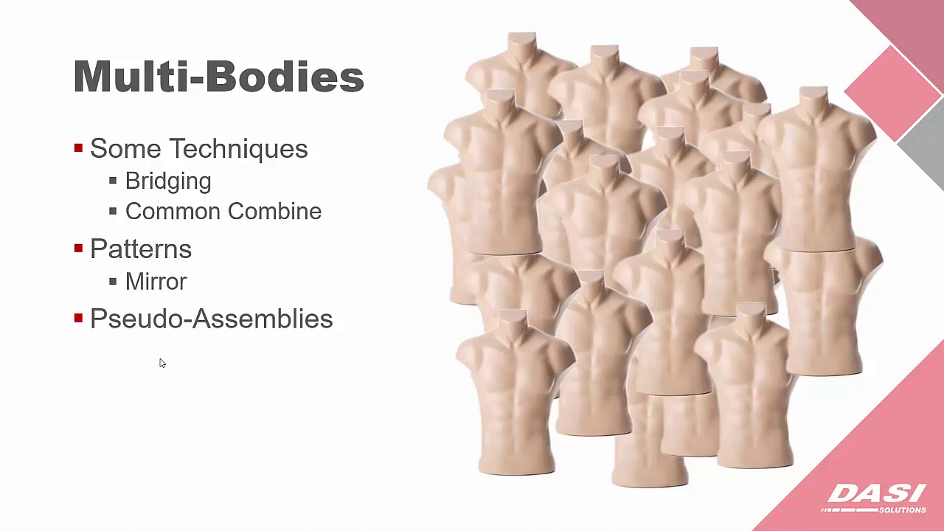
key(alt+Tab)
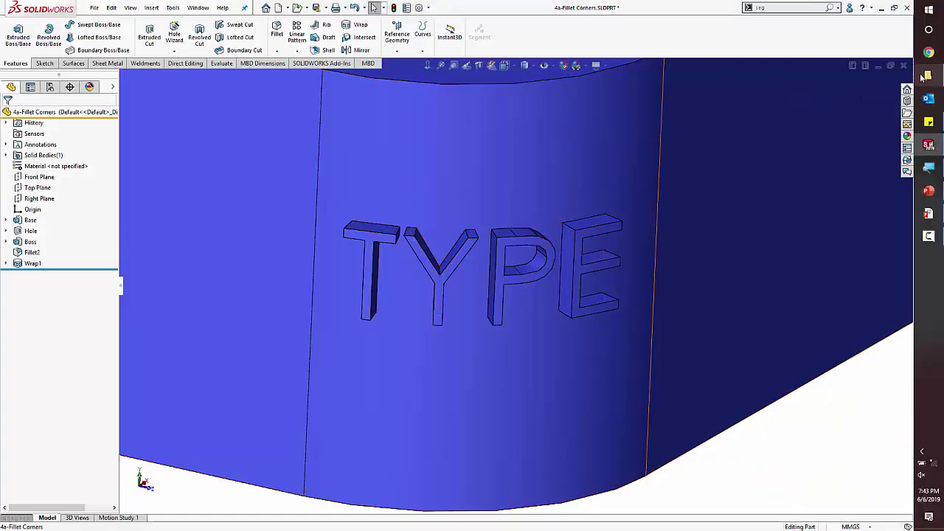
Step: Open 5-Bridging.SLDPRT from the Part Basics folder
click(928, 76)
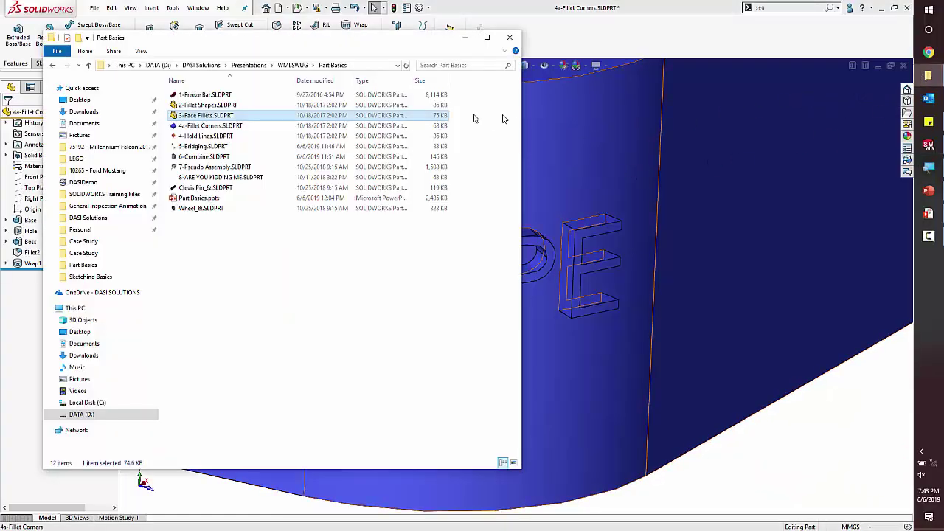
double_click(213, 150)
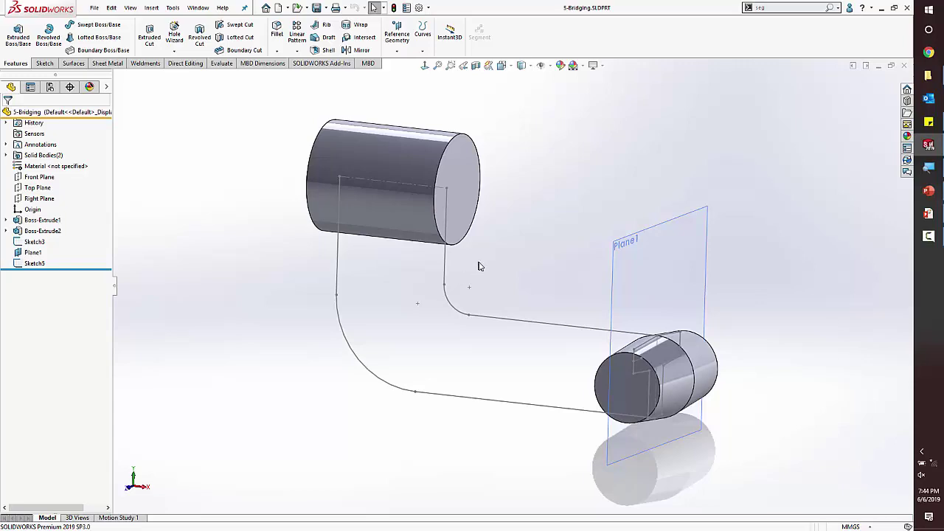
mouse_move(459, 266)
middle_down()
mouse_move(572, 198)
mouse_move(580, 213)
mouse_move(516, 288)
mouse_move(535, 289)
middle_up()
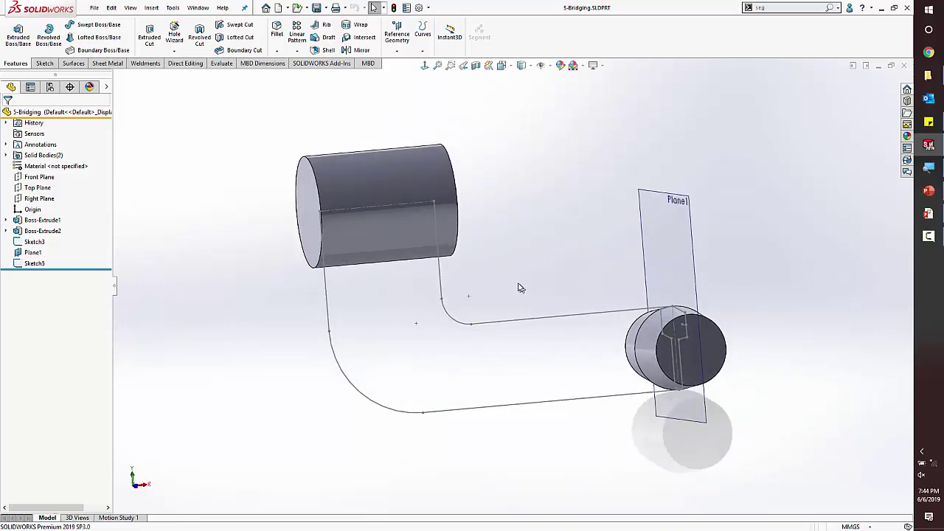
mouse_move(519, 286)
middle_down()
mouse_move(472, 310)
mouse_move(467, 339)
middle_up()
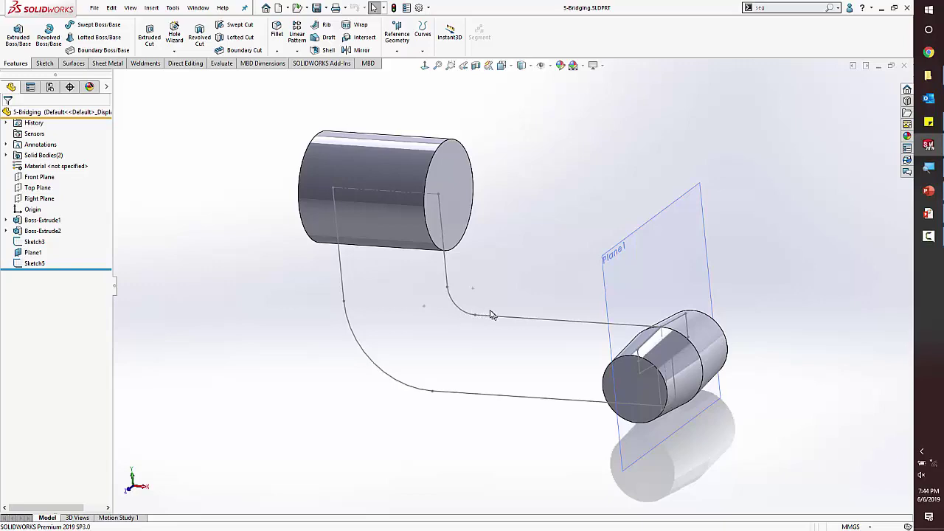
middle_drag(435, 183, 448, 176)
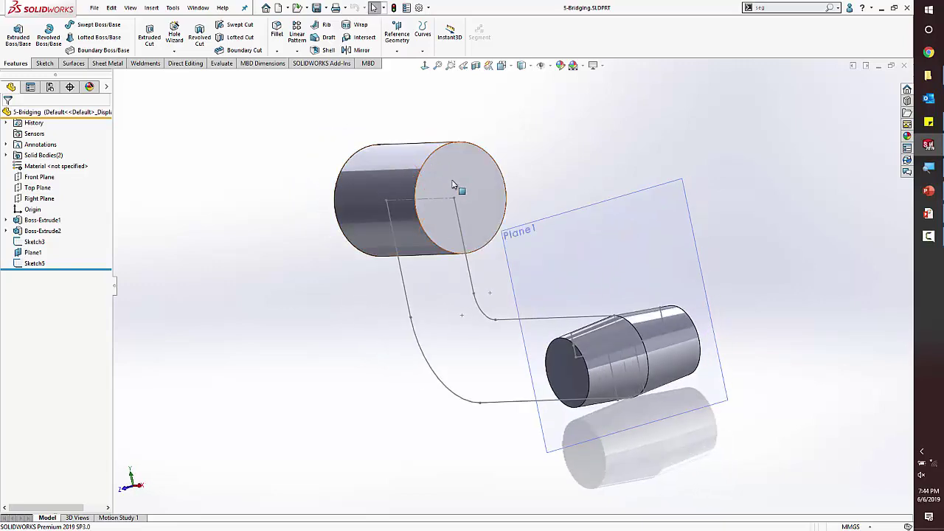
click(451, 181)
middle_drag(542, 306, 689, 288)
middle_drag(678, 392, 747, 392)
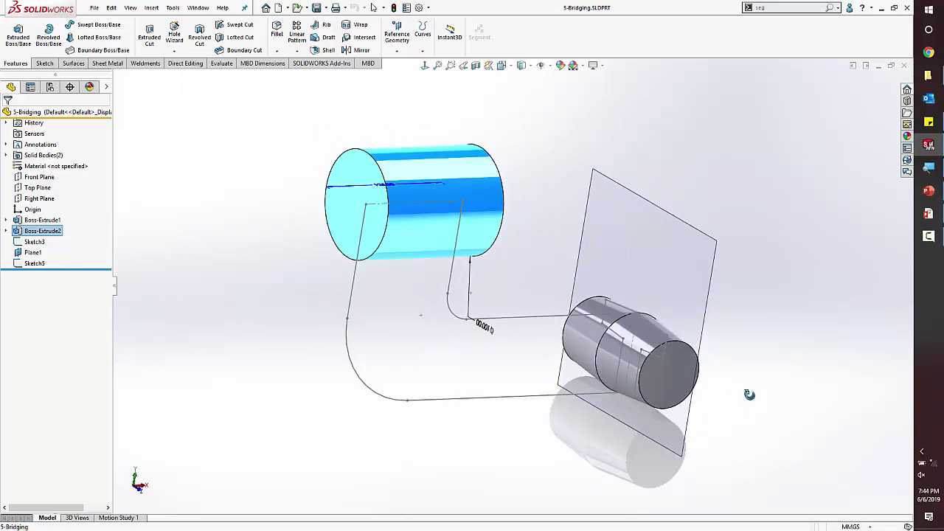
click(643, 351)
click(640, 346)
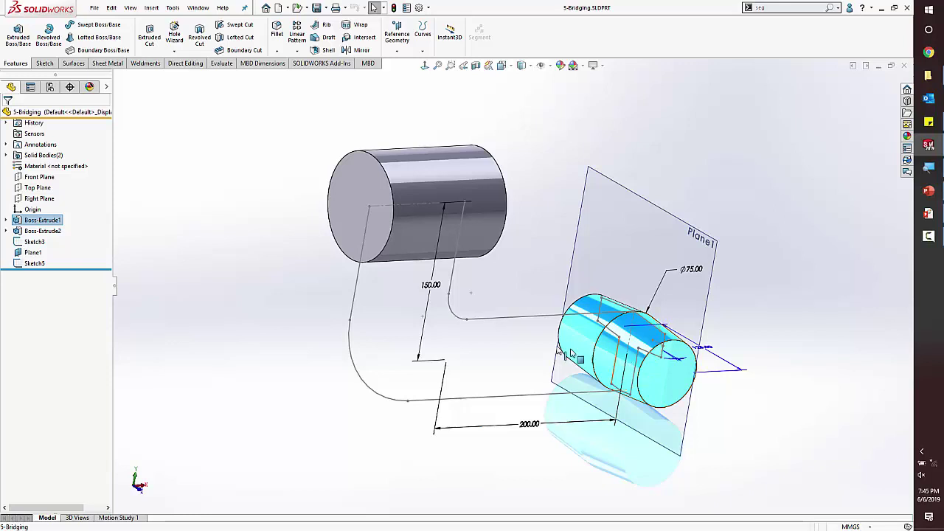
click(295, 287)
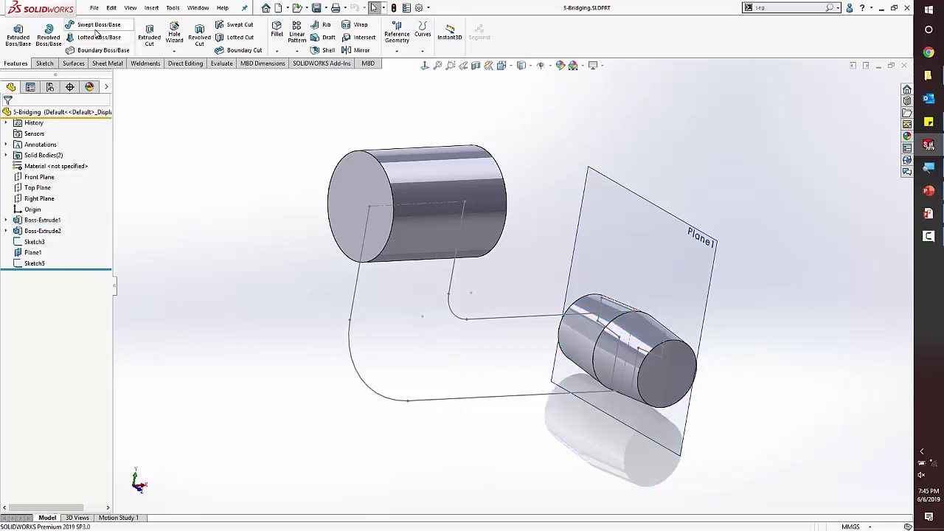
Step: Start a sweep using Sketch5 as the profile and the inner open curve as the path
click(94, 24)
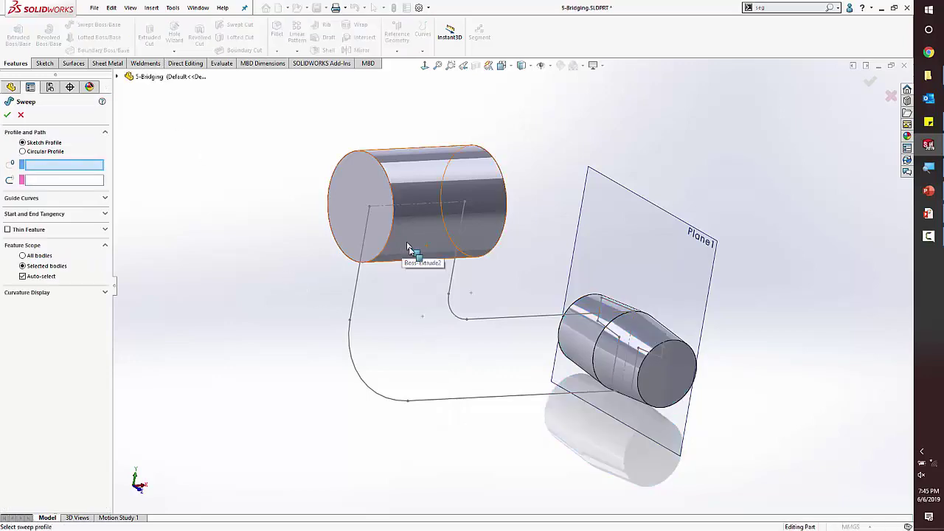
middle_drag(451, 310, 346, 295)
scroll(607, 385, down, 6)
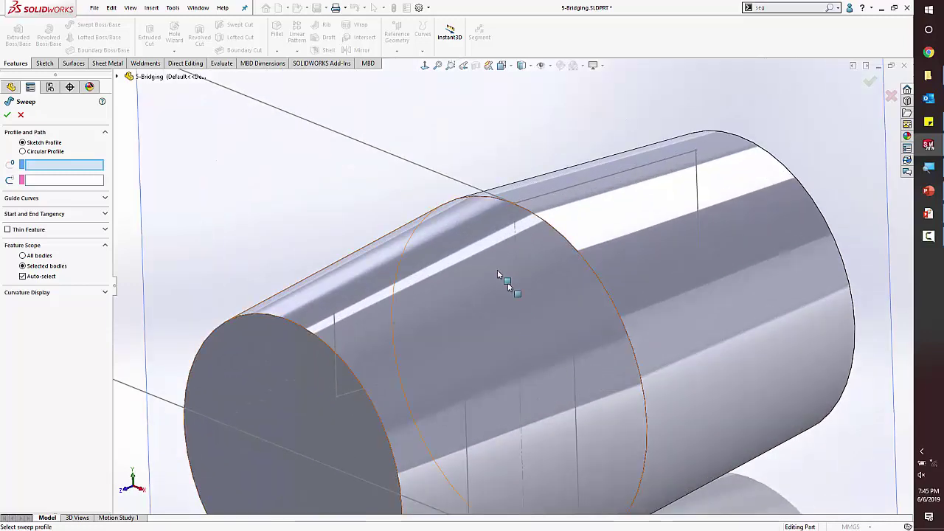
click(464, 229)
scroll(476, 274, up, 2)
scroll(473, 274, up, 3)
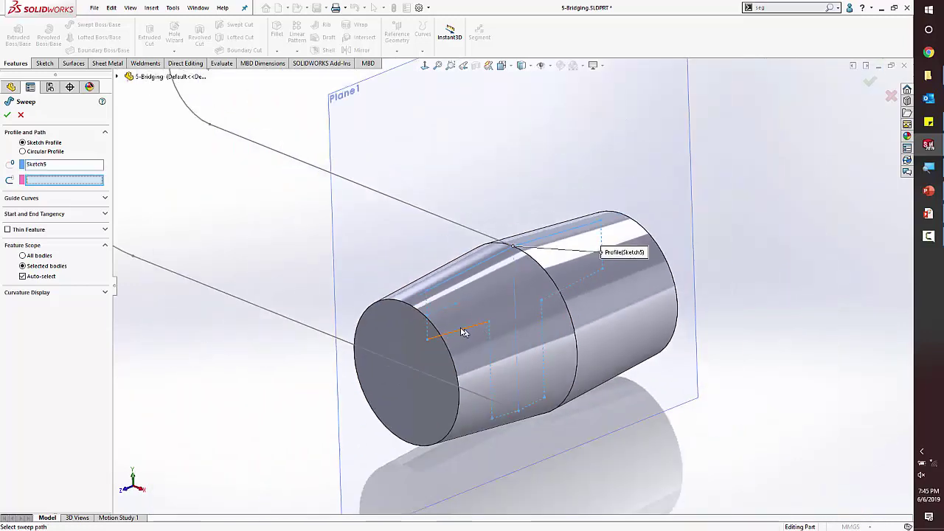
middle_drag(462, 329, 437, 318)
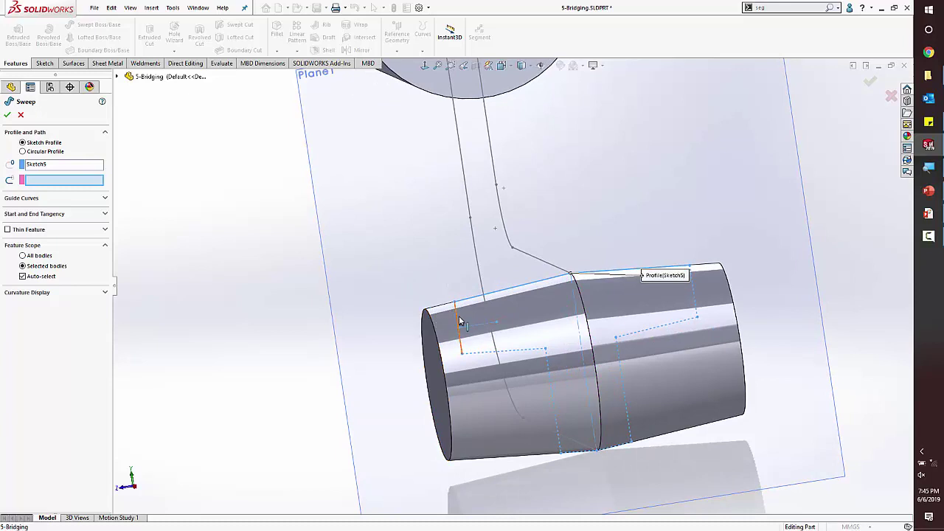
middle_drag(460, 321, 448, 317)
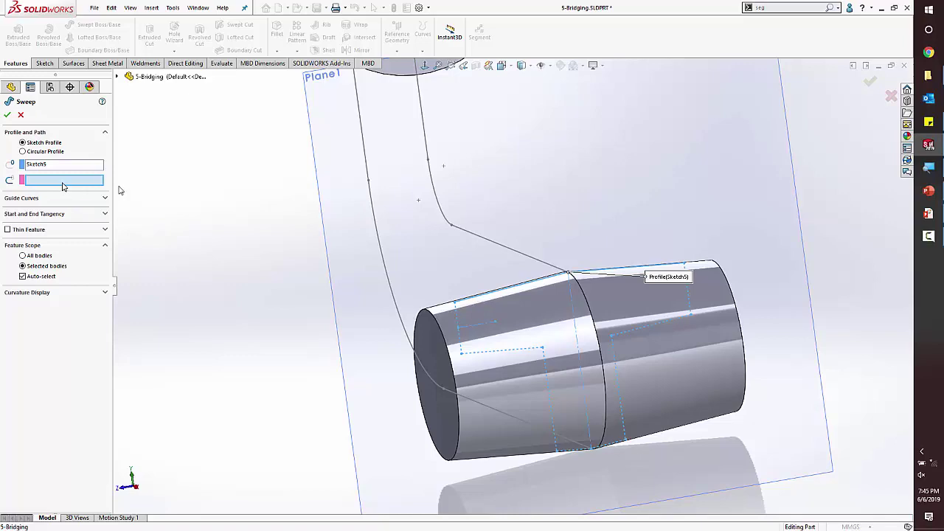
click(467, 232)
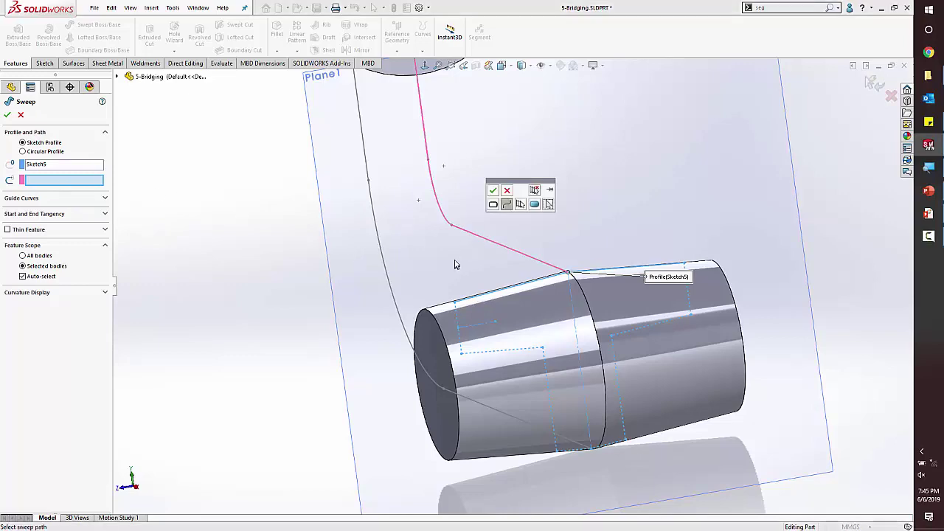
middle_drag(459, 267, 514, 252)
click(492, 190)
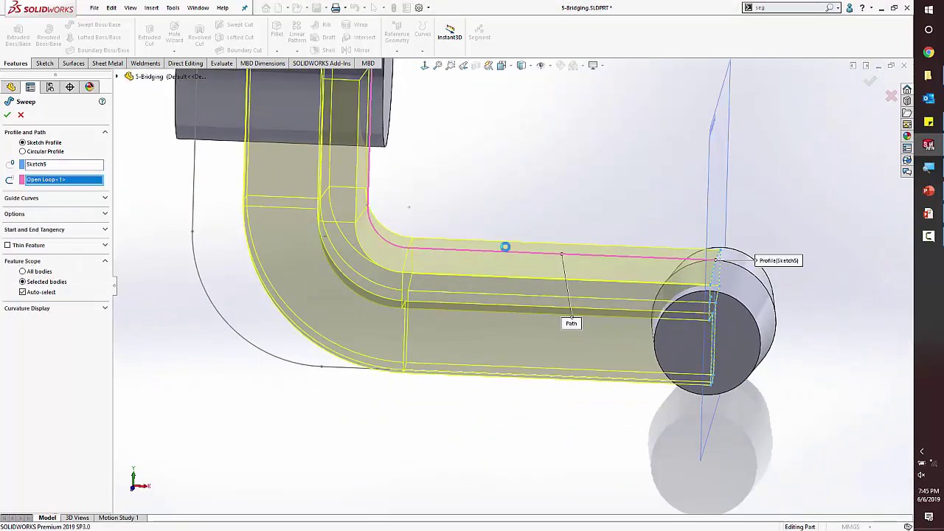
Step: Add the outer curve loop as a guide curve and complete Sweep1
click(38, 198)
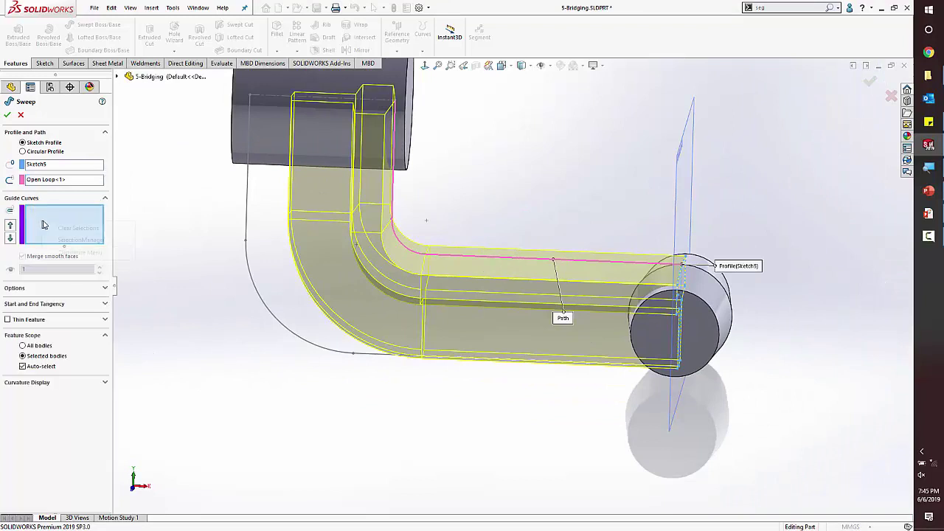
right_click(42, 221)
click(71, 240)
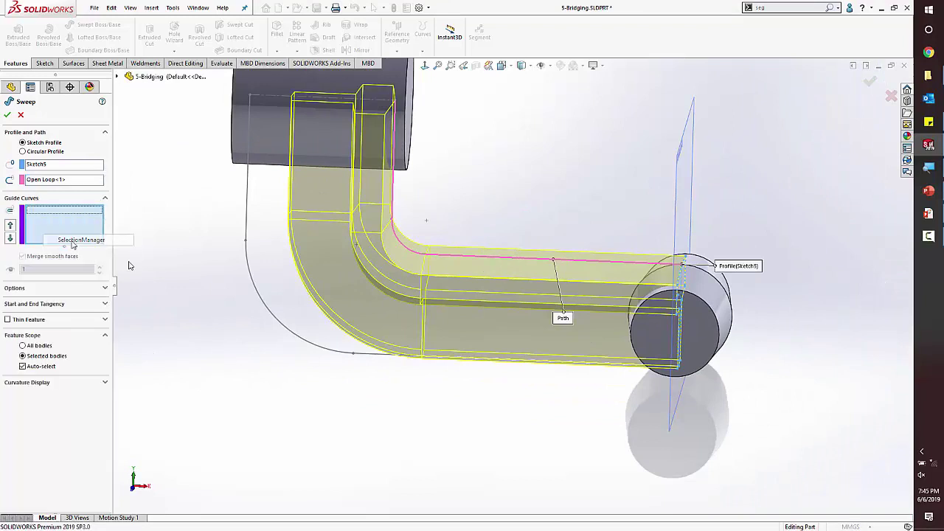
click(368, 357)
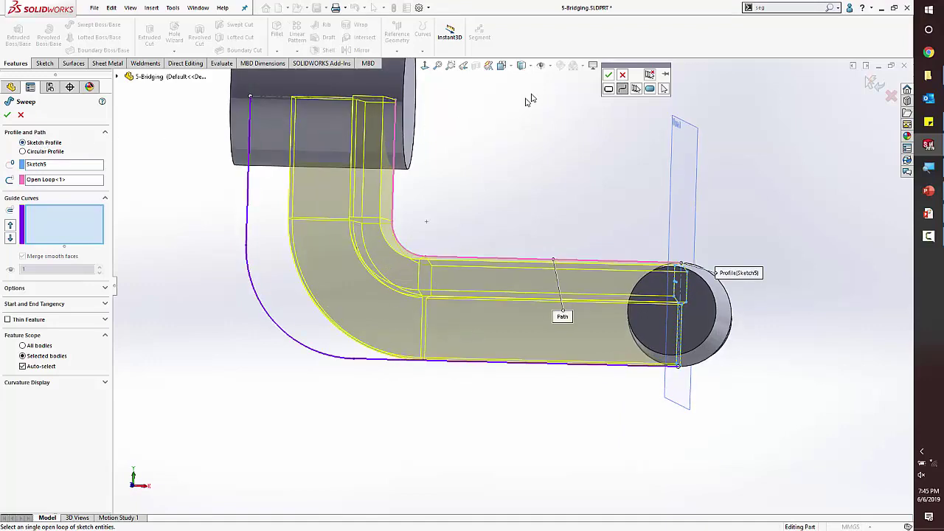
click(608, 75)
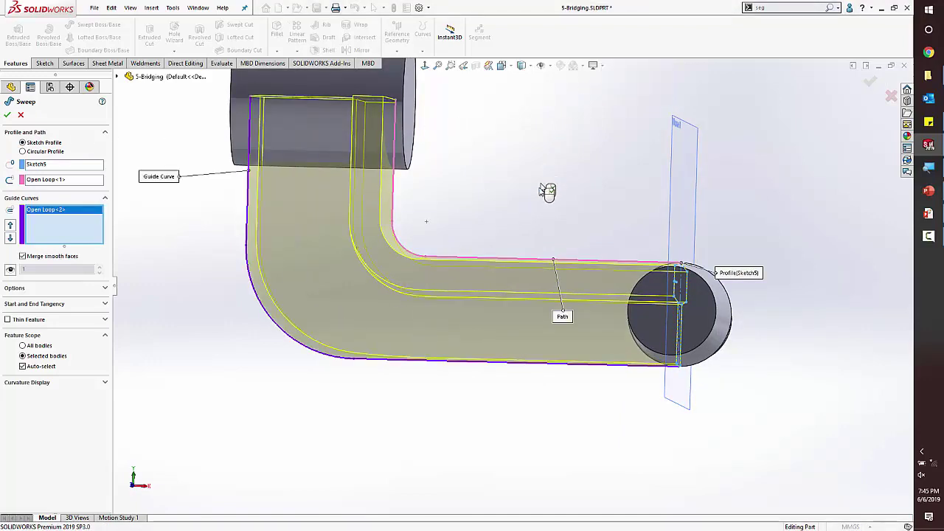
middle_drag(516, 183, 775, 129)
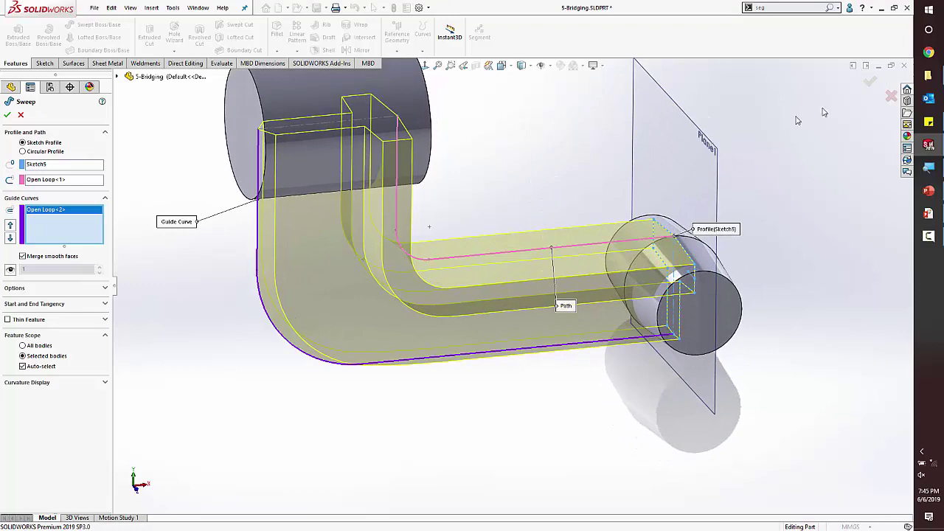
click(866, 87)
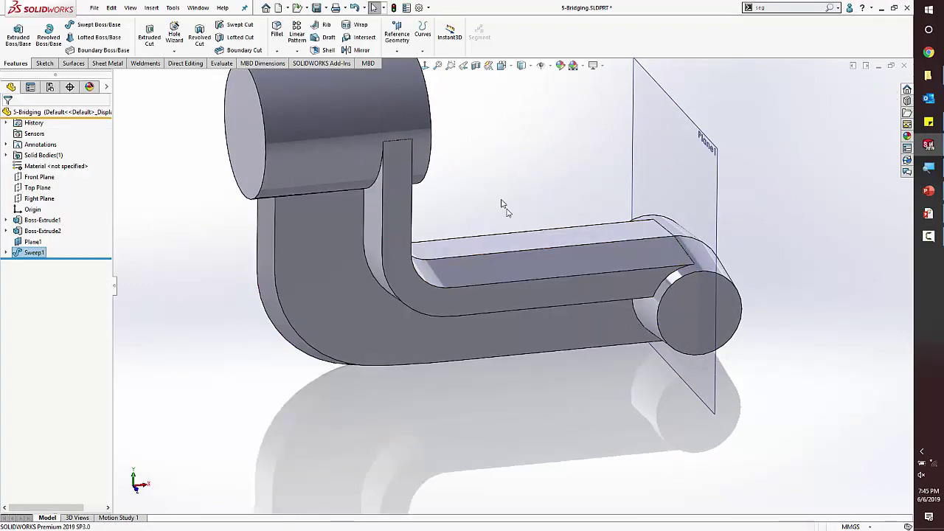
Step: Change the bridge's 150 mm upright leg dimension to 250
middle_drag(455, 188, 434, 238)
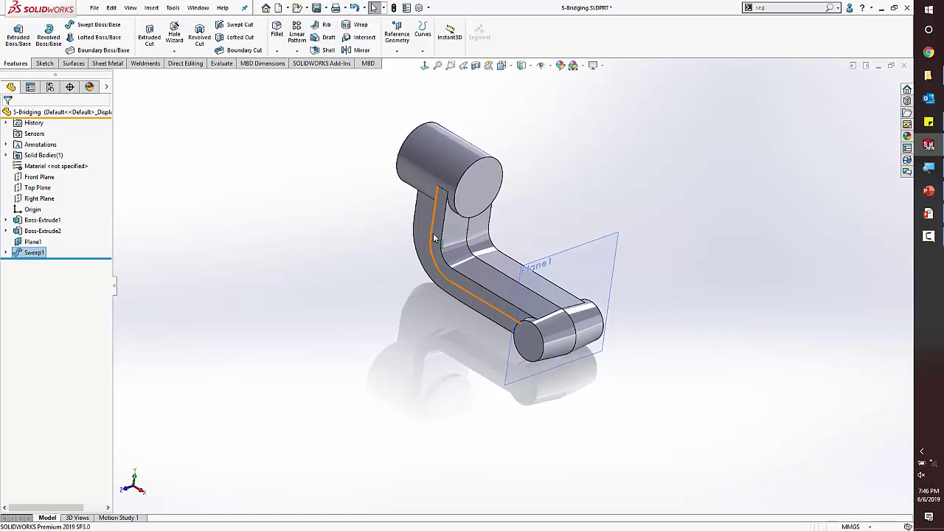
click(490, 191)
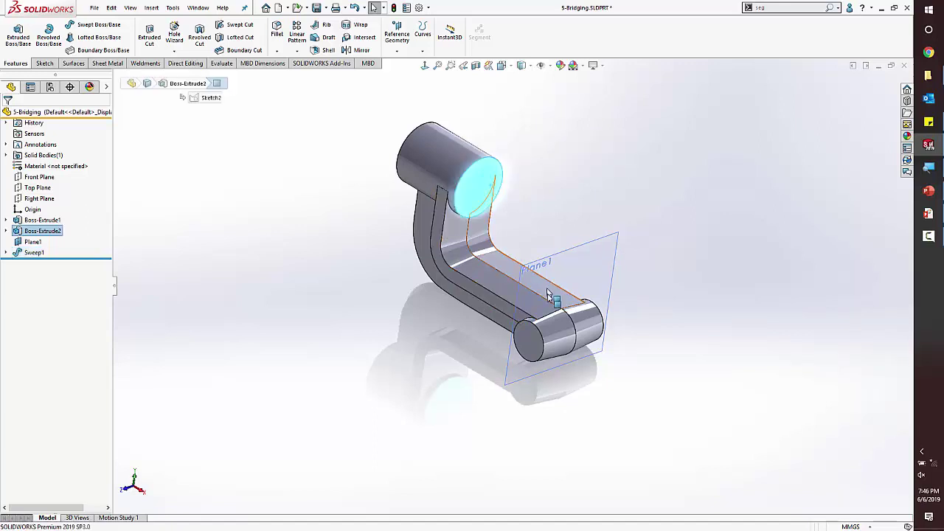
click(546, 321)
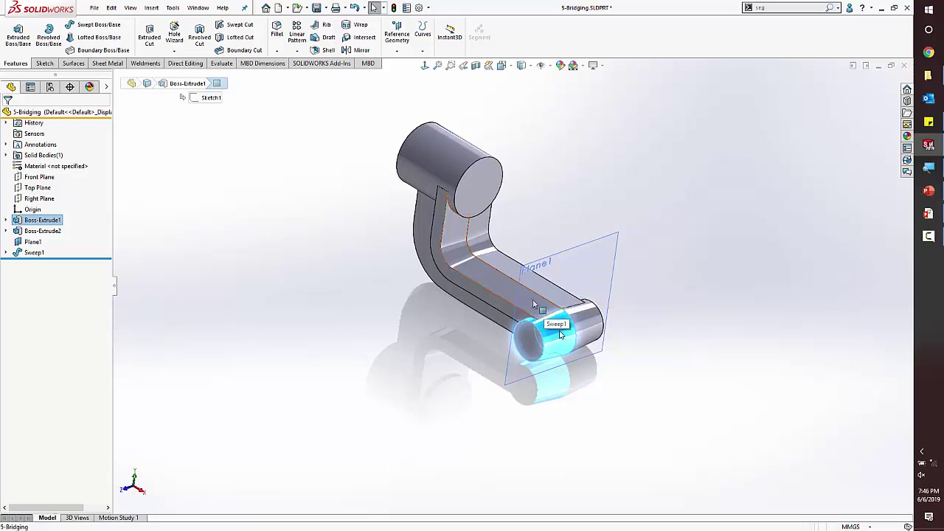
double_click(556, 341)
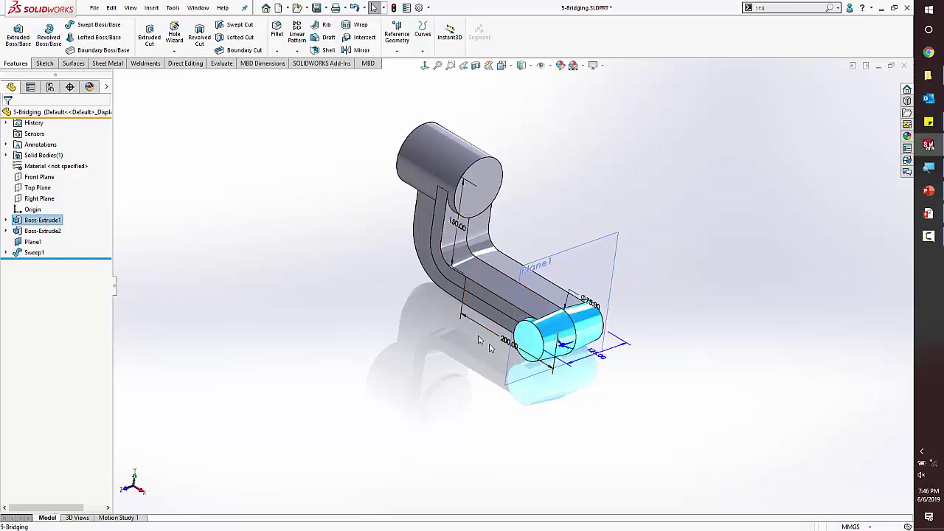
click(457, 224)
double_click(457, 224)
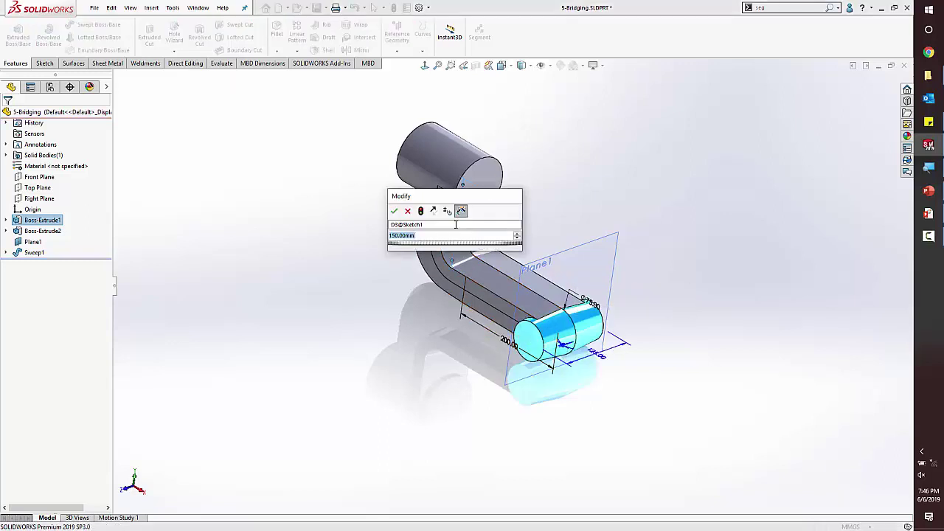
text(250)
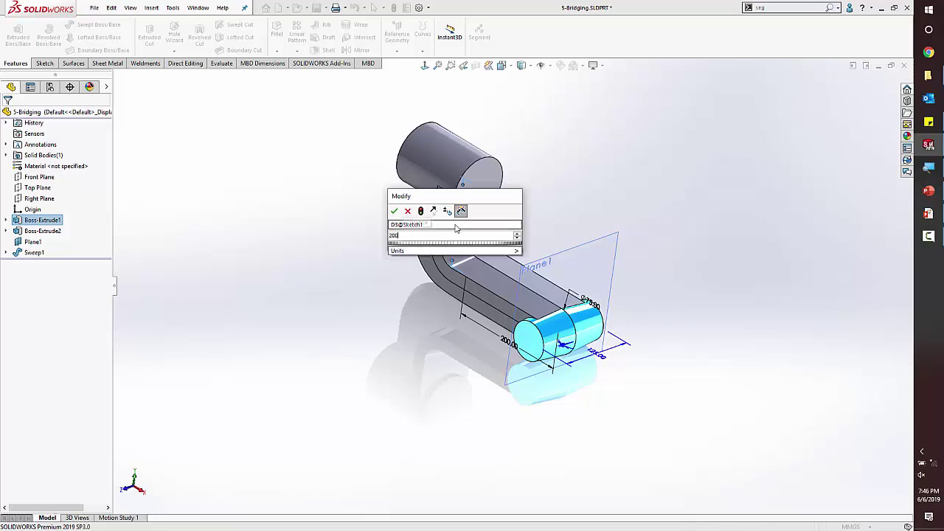
key(Return)
Step: Set the lower cylinder's 5° angle to 0
scroll(580, 367, down, 3)
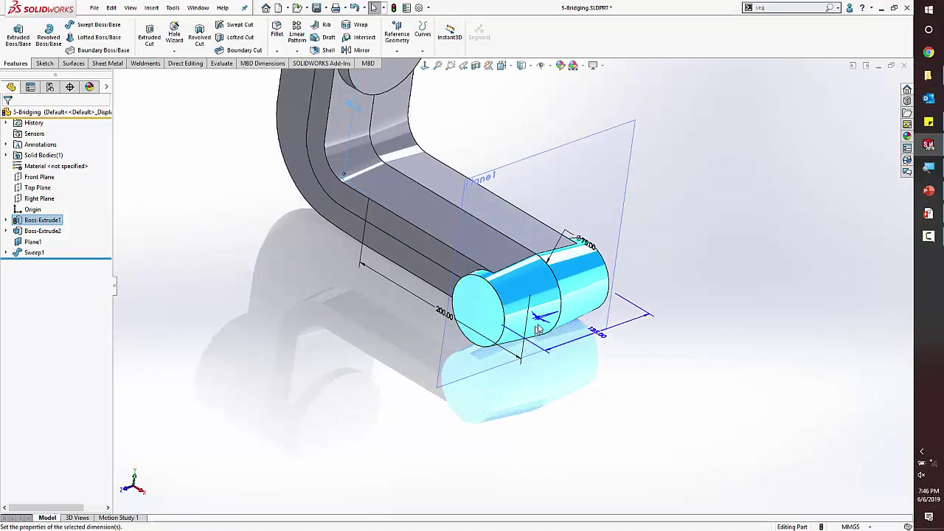
double_click(578, 353)
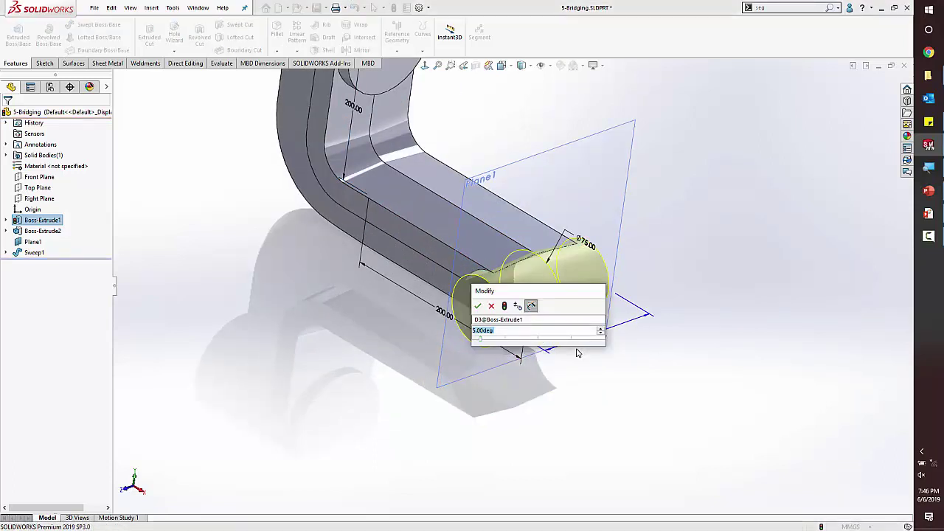
text(0)
key(Return)
Step: Change the top cylinder's 100 mm diameter to 20 and view the result
scroll(516, 295, up, 4)
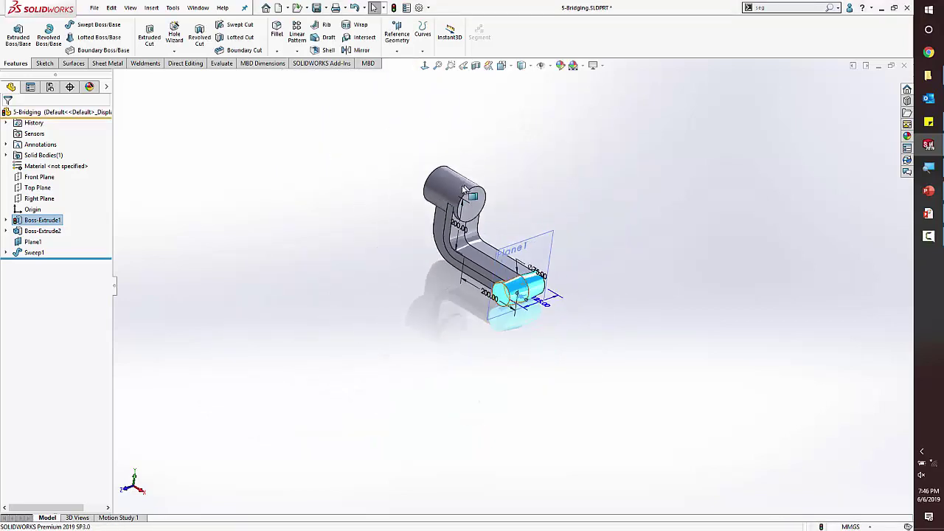
scroll(463, 190, down, 3)
click(457, 220)
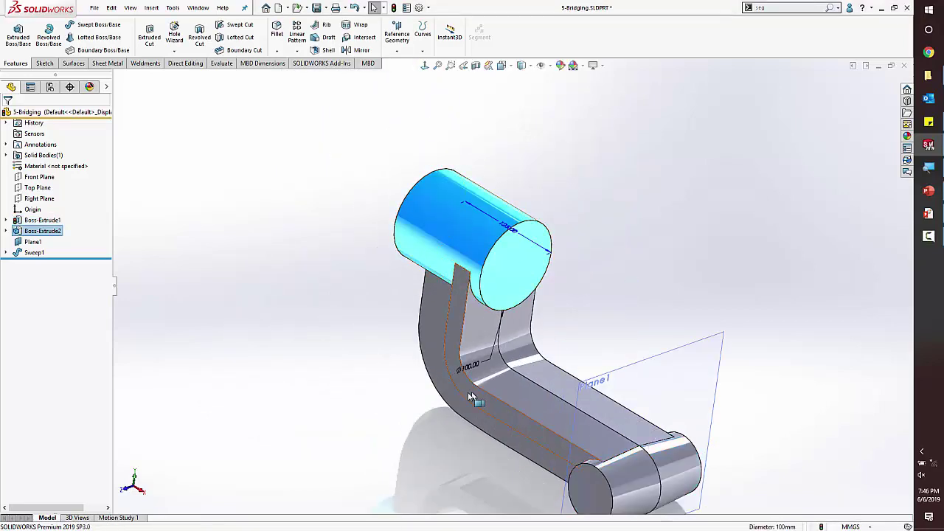
double_click(472, 363)
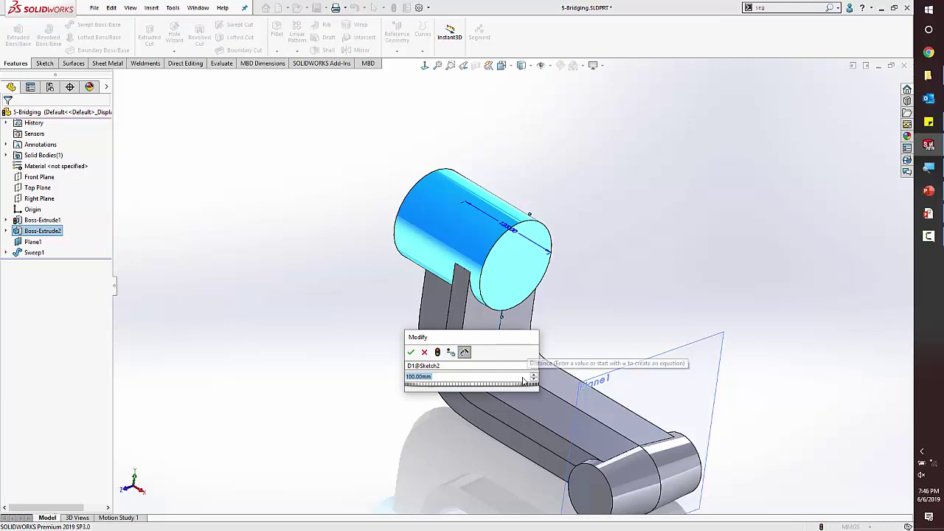
text(20)
key(Return)
key(Escape)
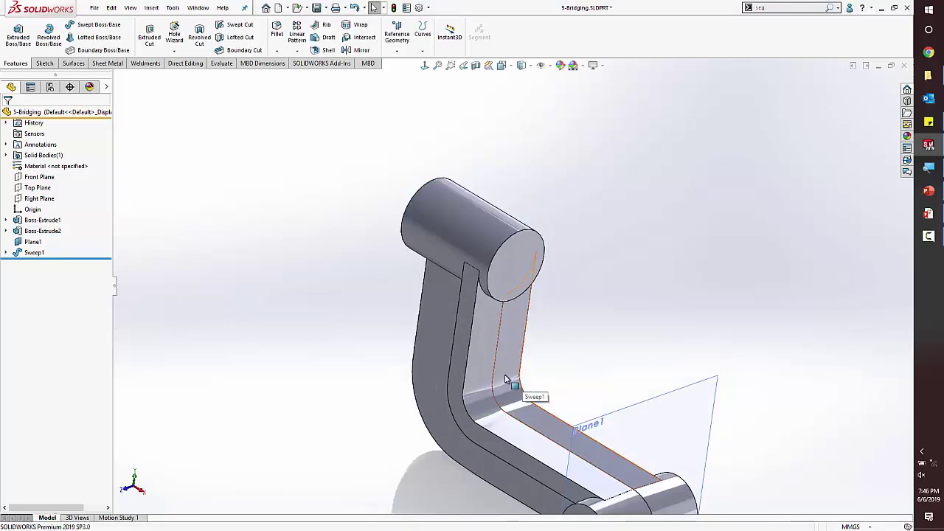
middle_drag(509, 383, 484, 299)
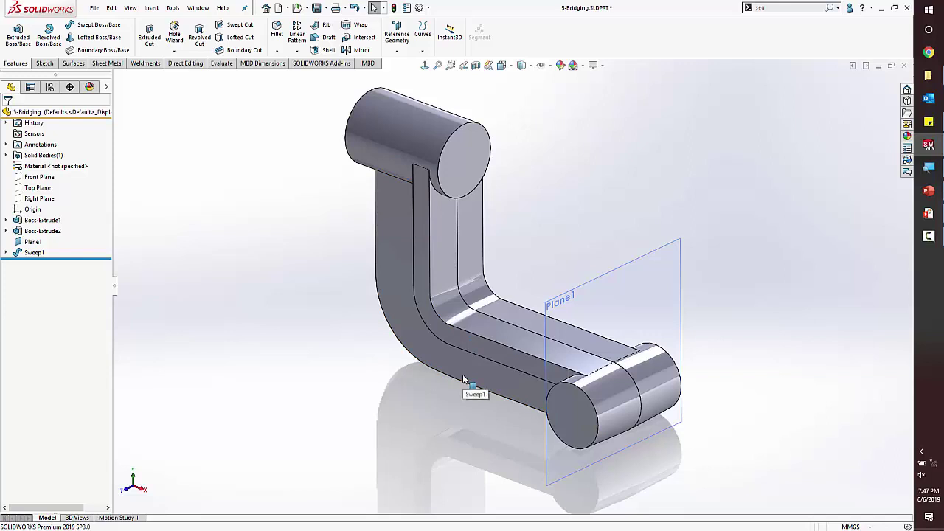
Step: Open 6-Combine.SLDPRT from the Part Basics folder
click(931, 76)
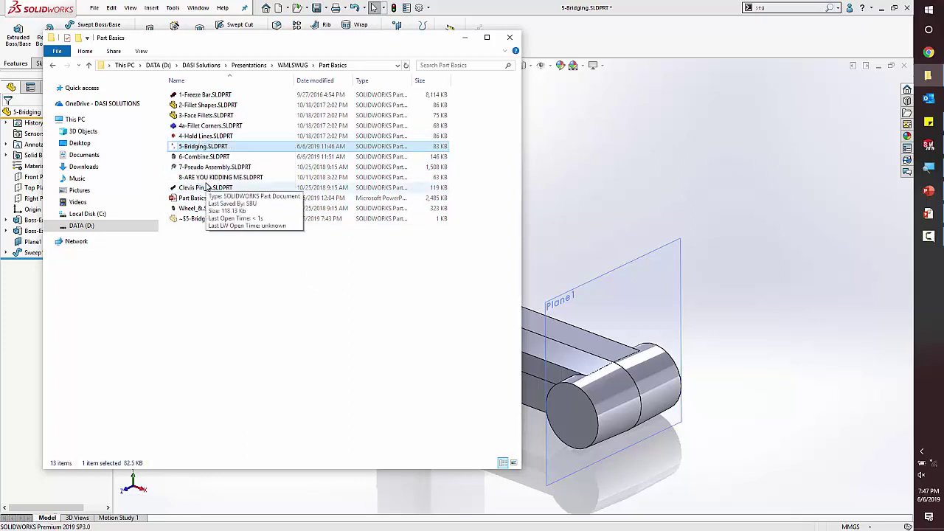
double_click(199, 157)
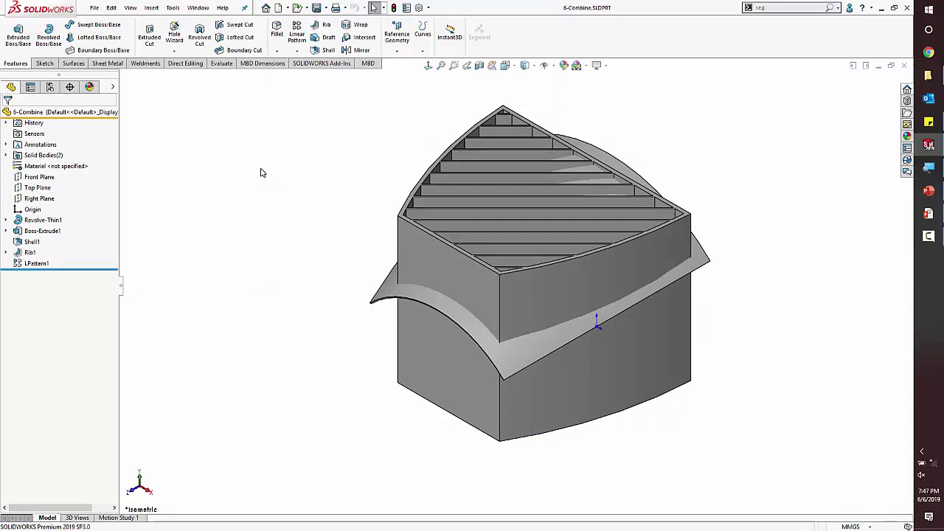
Step: Toggle the ribbed box body's visibility with Tab to inspect the curved surface body
key(Tab)
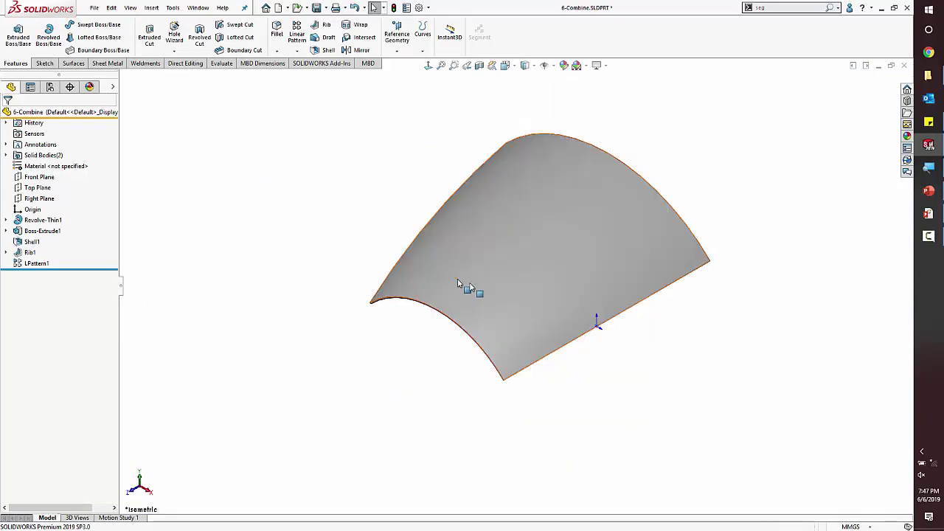
mouse_move(457, 283)
middle_down()
mouse_move(516, 184)
mouse_move(570, 120)
mouse_move(459, 265)
mouse_move(439, 234)
mouse_move(500, 310)
mouse_move(487, 265)
mouse_move(459, 292)
mouse_move(600, 228)
mouse_move(464, 288)
mouse_move(466, 299)
middle_up()
key(shift+Tab)
key(ctrl+Tab)
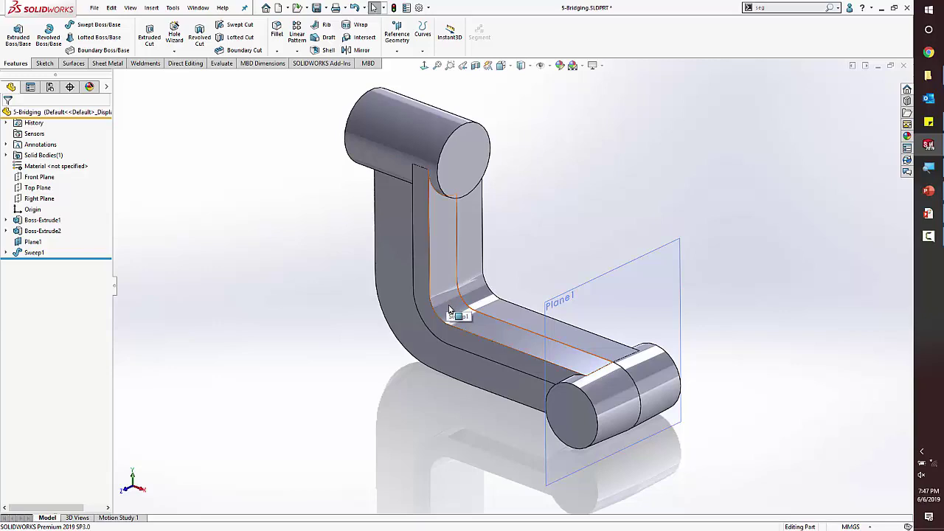
key(ctrl+Tab)
key(Tab)
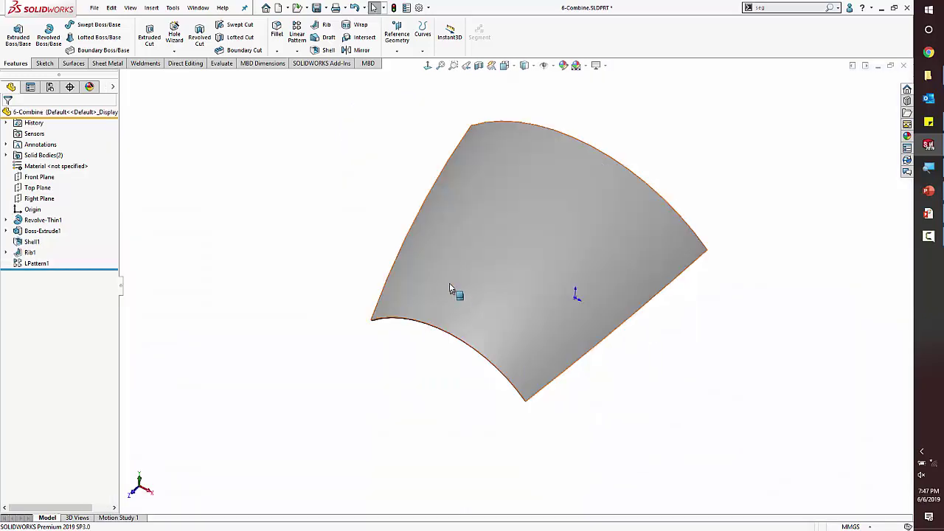
middle_drag(452, 289, 492, 282)
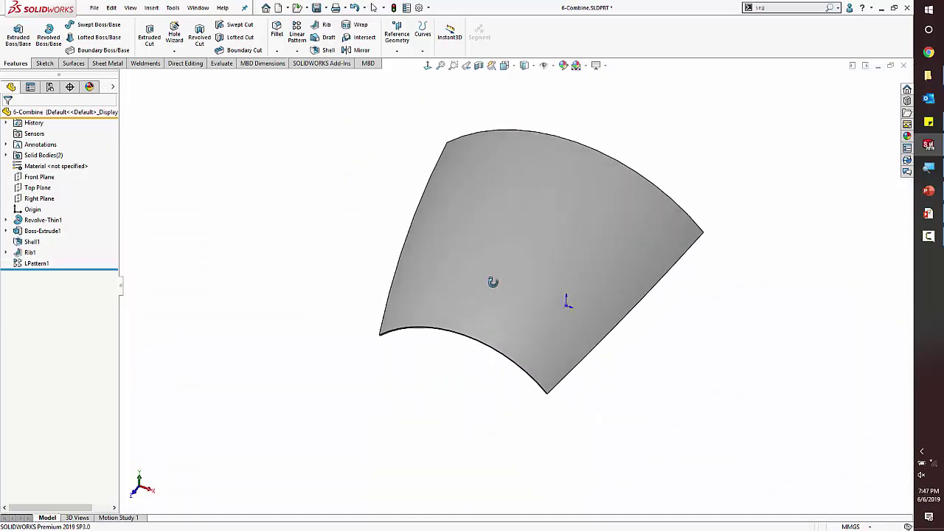
key(shift+Tab)
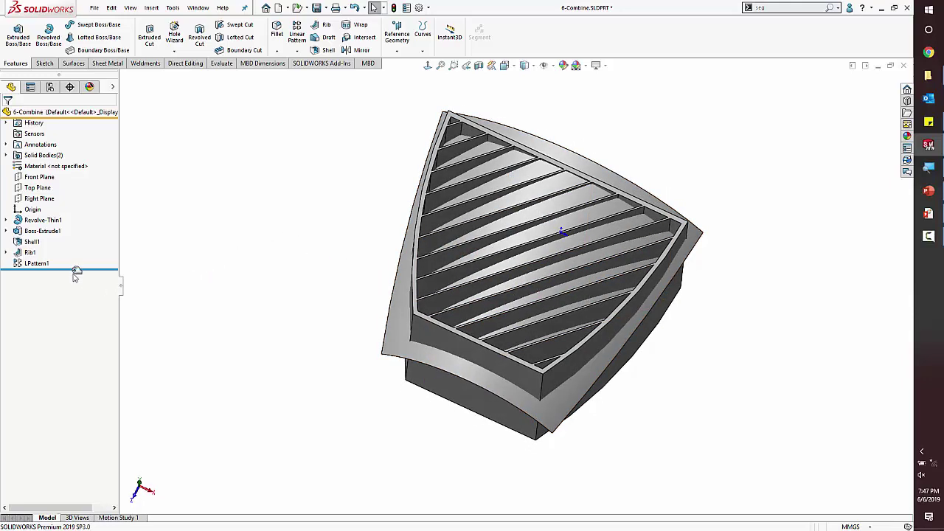
Step: Roll the feature tree back to just after Rib1 with the revolved surface hidden
drag(76, 270, 70, 226)
middle_drag(348, 379, 361, 217)
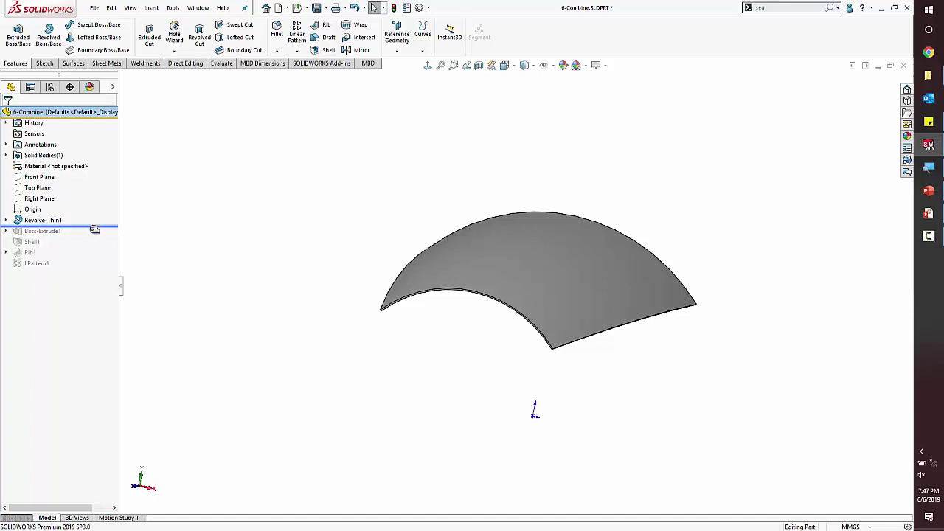
drag(94, 230, 78, 246)
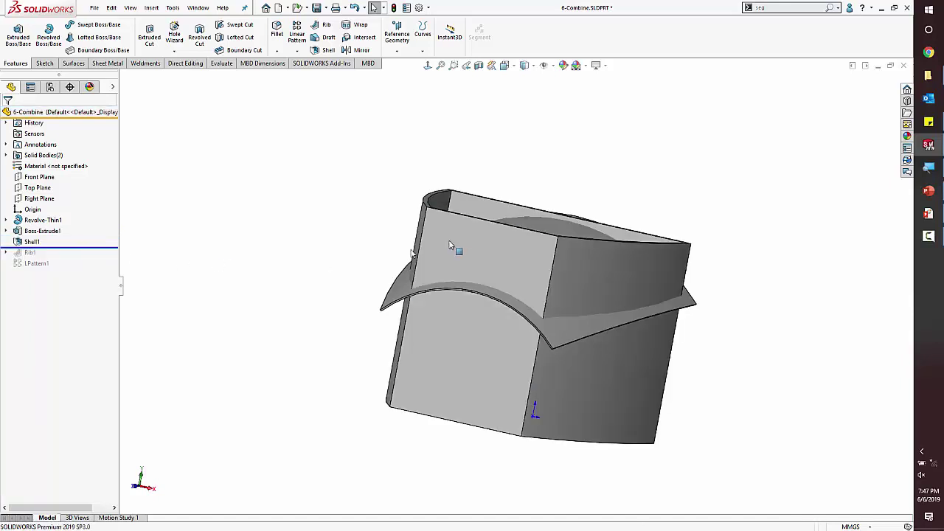
middle_drag(450, 245, 480, 405)
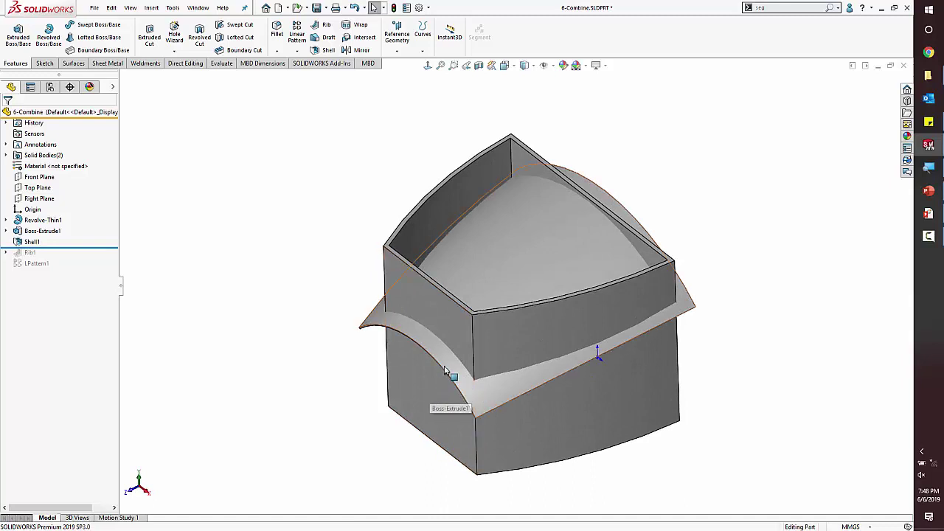
key(Tab)
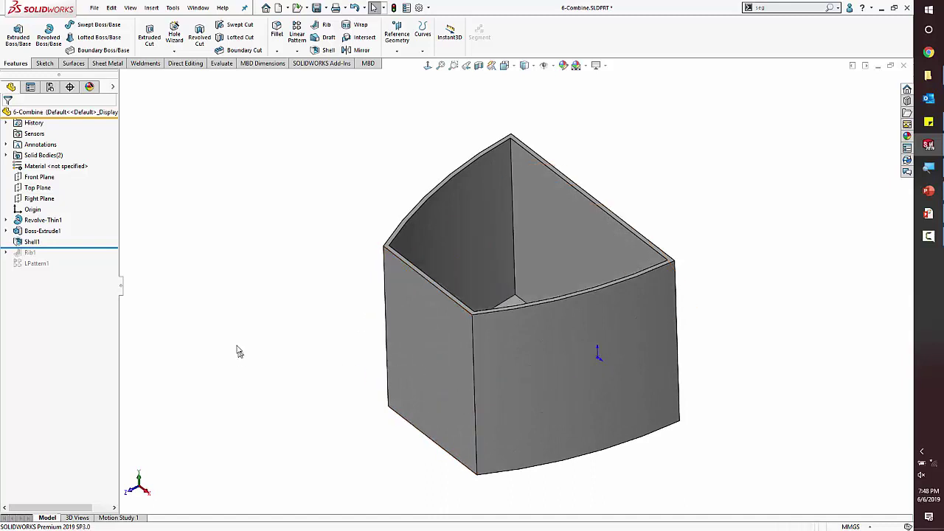
drag(88, 248, 81, 272)
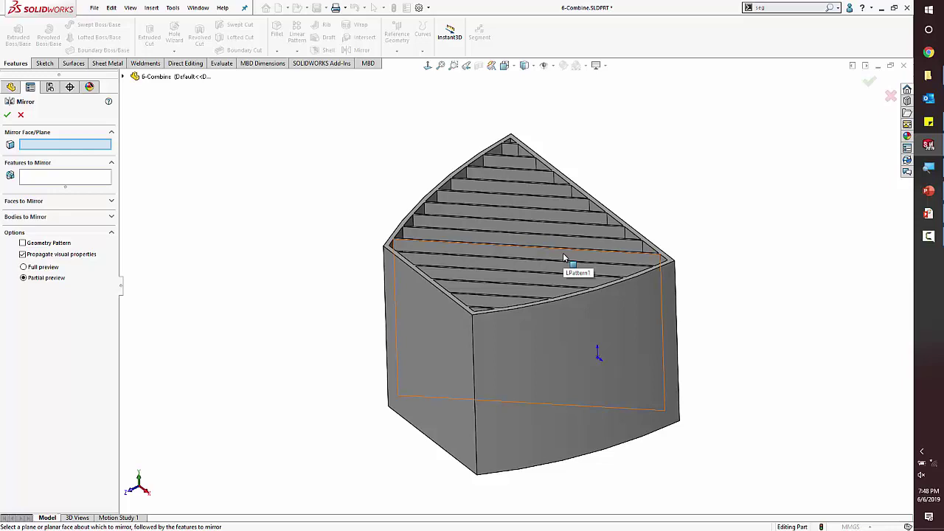
Step: Mirror the LPattern1 rib body about the Right Plane with Merge solids checked
click(85, 216)
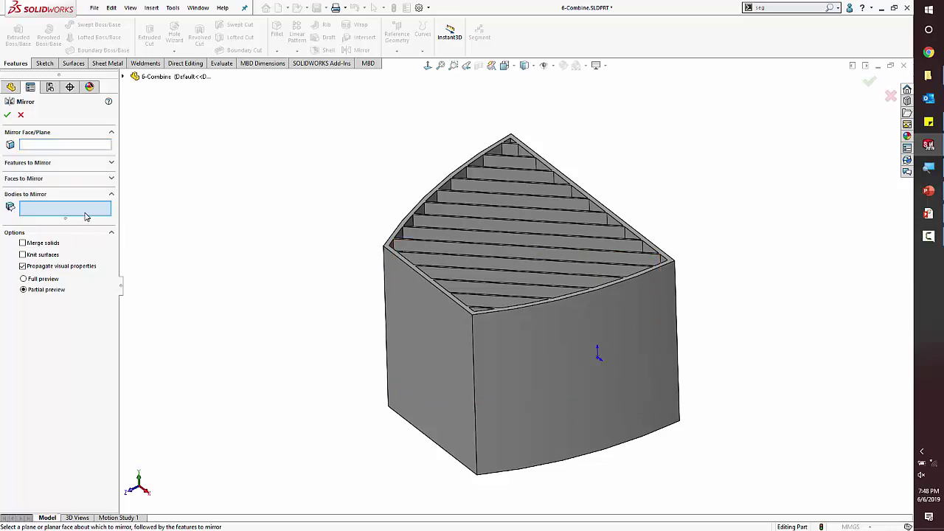
click(563, 352)
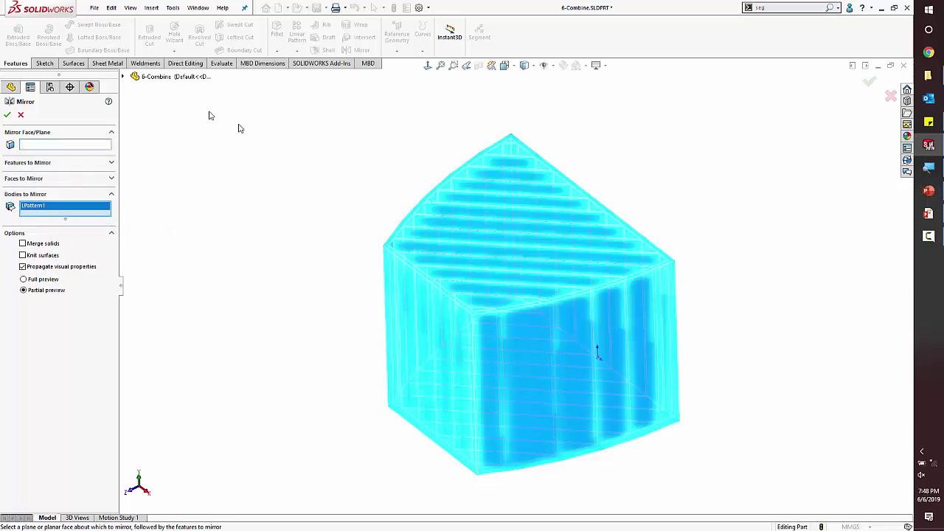
click(124, 78)
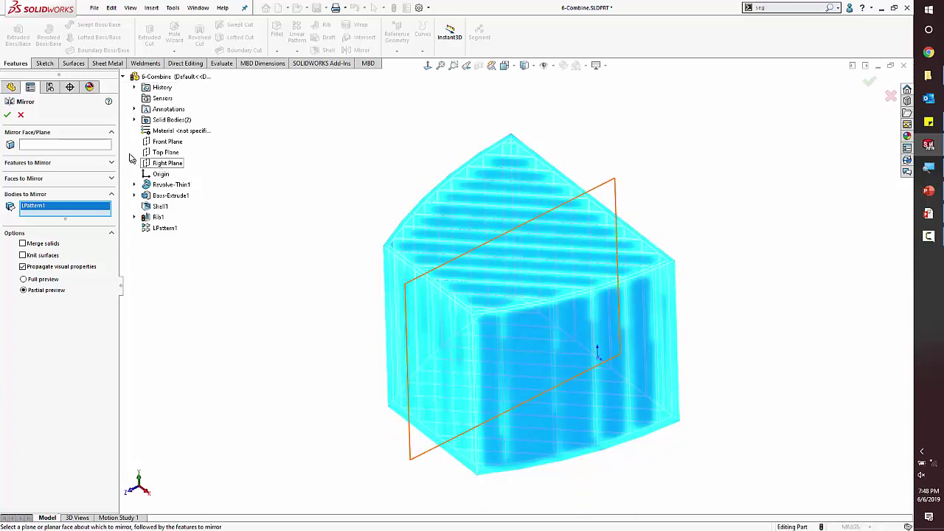
click(66, 144)
click(153, 164)
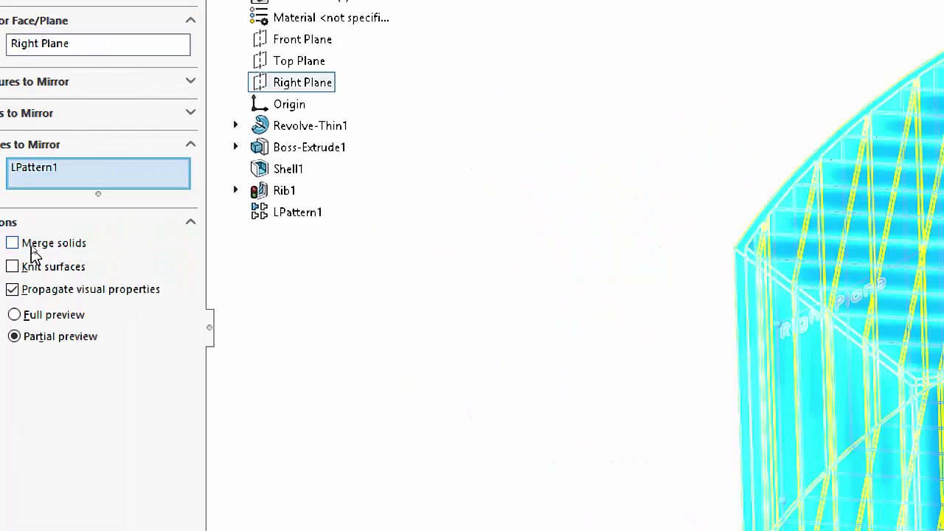
click(15, 245)
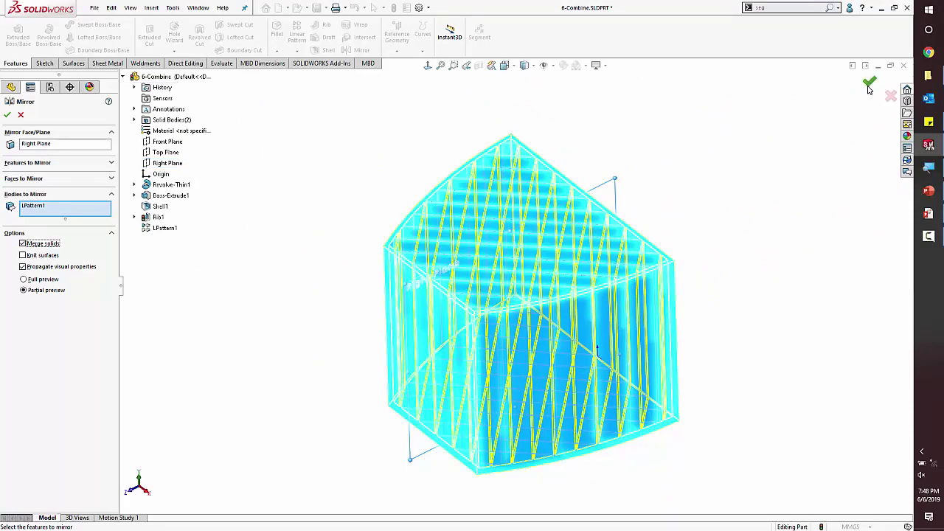
click(870, 86)
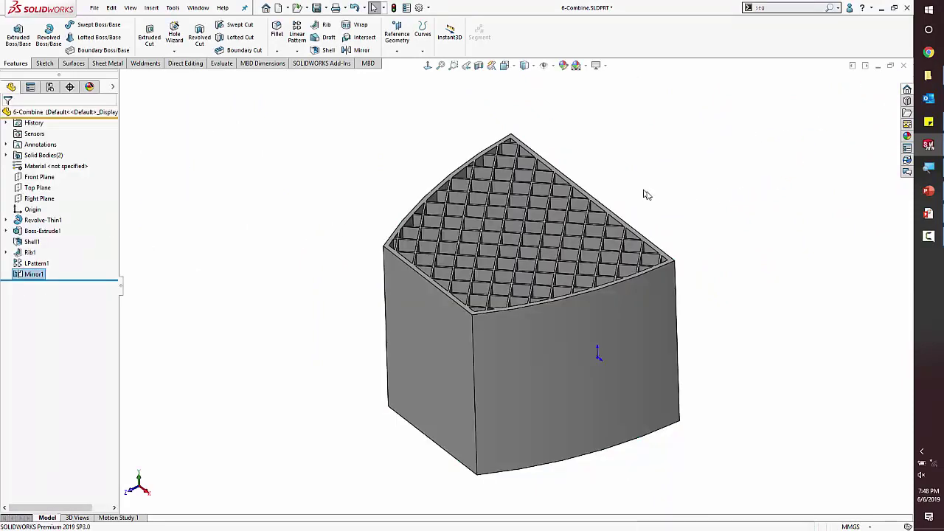
middle_drag(656, 256, 653, 305)
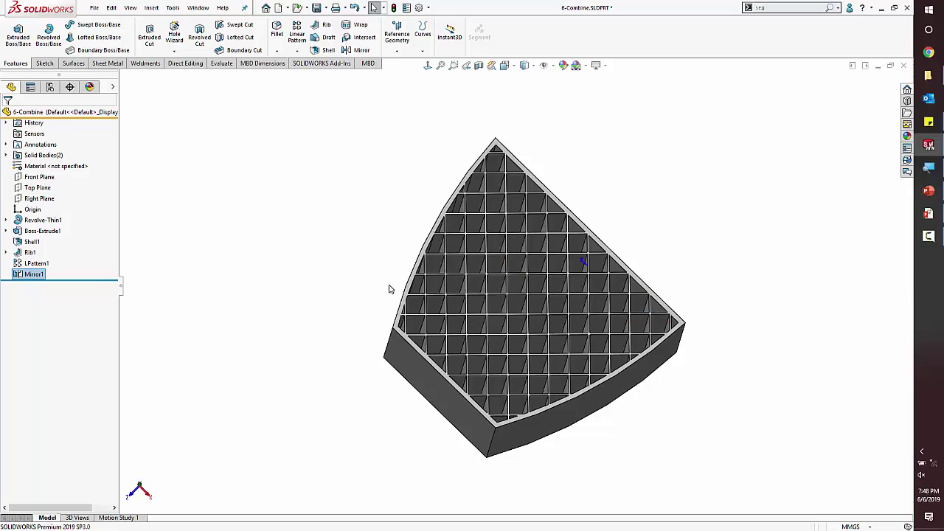
middle_drag(382, 340, 451, 305)
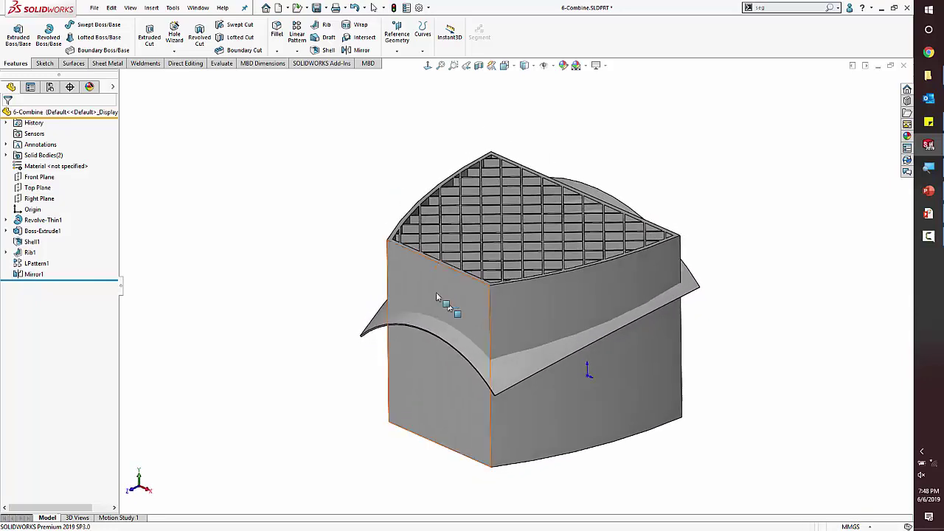
middle_drag(509, 339, 514, 345)
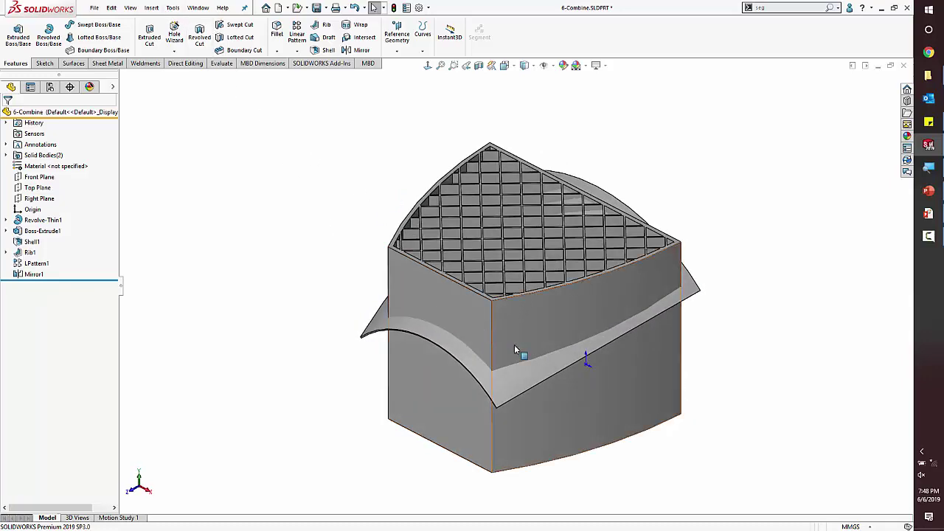
scroll(554, 343, down, 3)
scroll(501, 307, up, 3)
ctrl+middle_drag(491, 270, 477, 274)
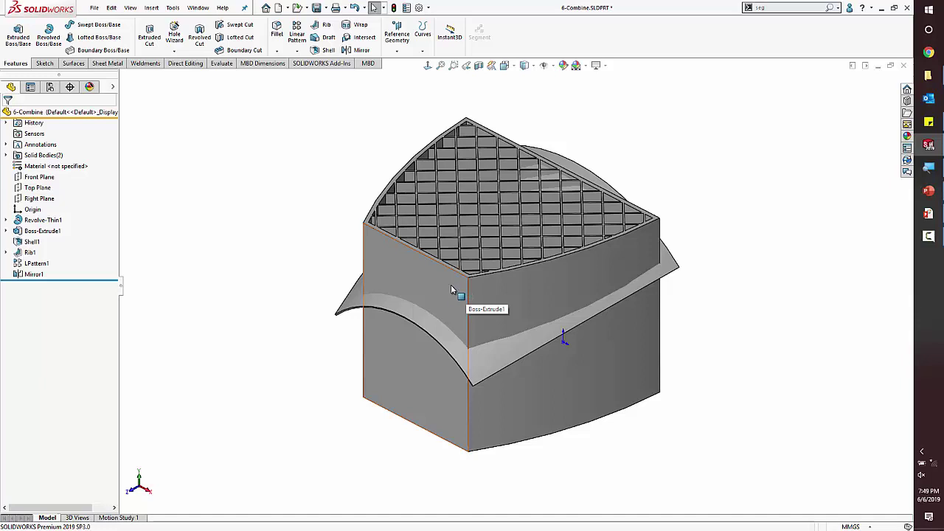
Step: Create Combine1 using the Common option on the Mirror1 and Revolve-Thin1 bodies
click(152, 8)
mouse_move(177, 47)
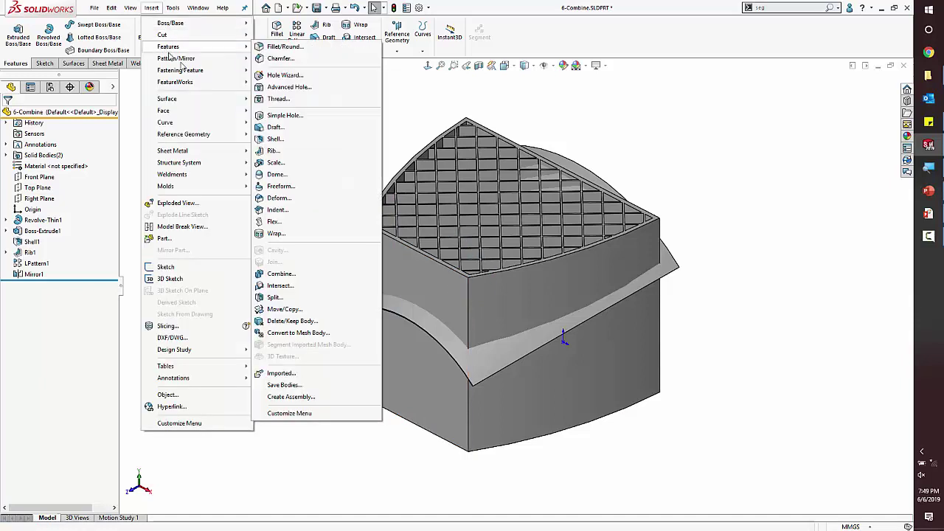
click(286, 278)
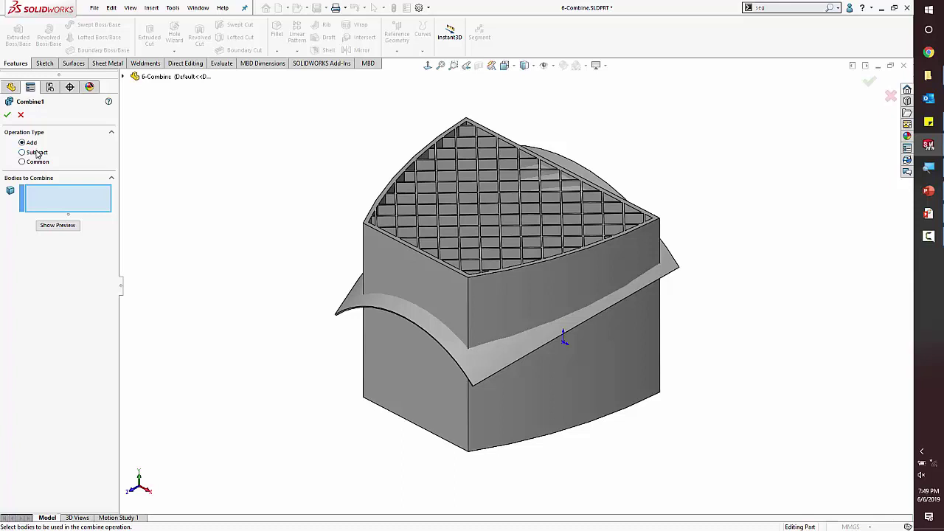
click(37, 152)
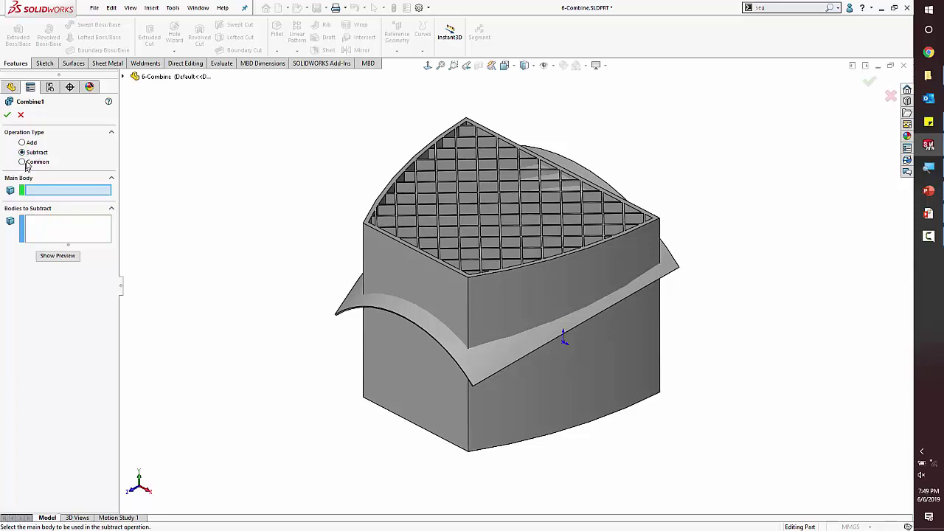
click(29, 162)
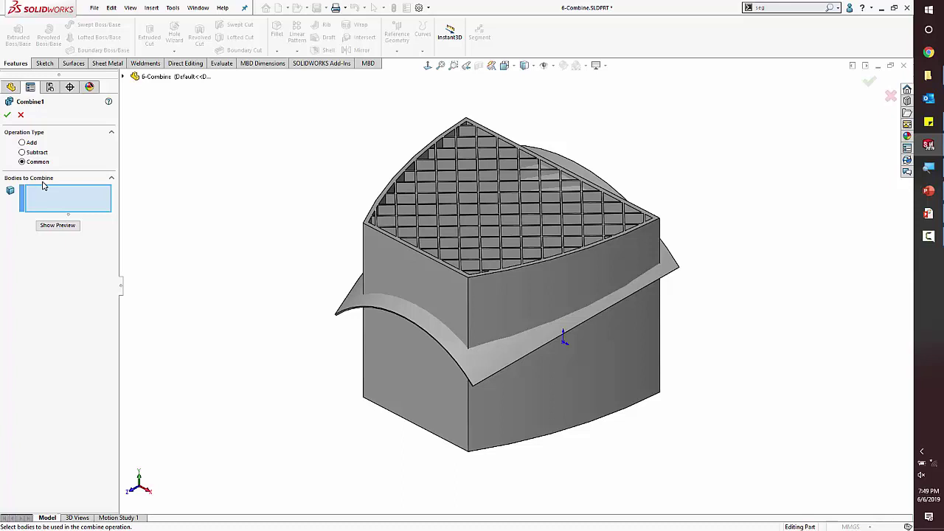
click(491, 270)
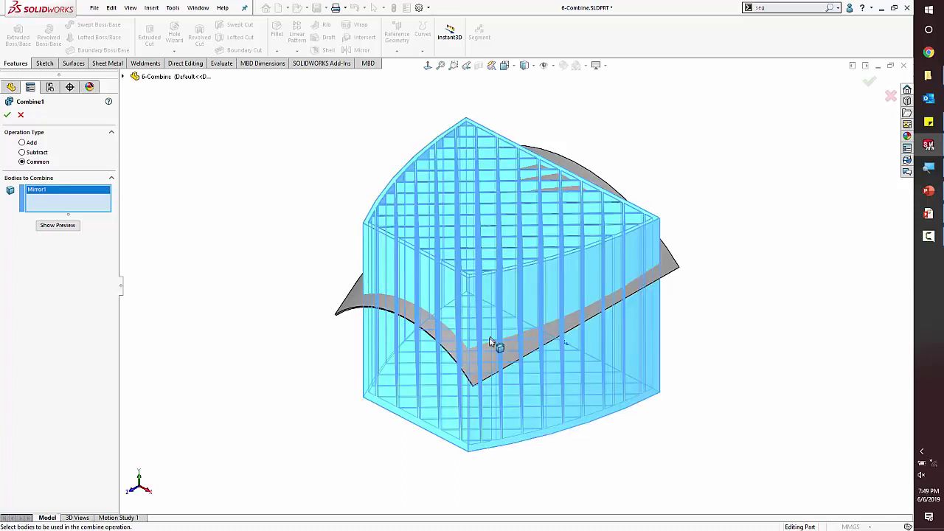
click(489, 359)
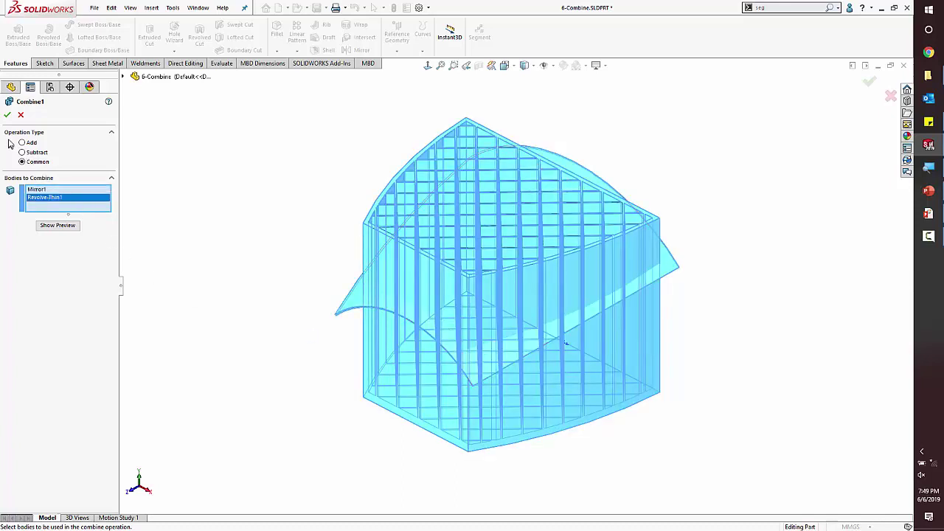
click(8, 114)
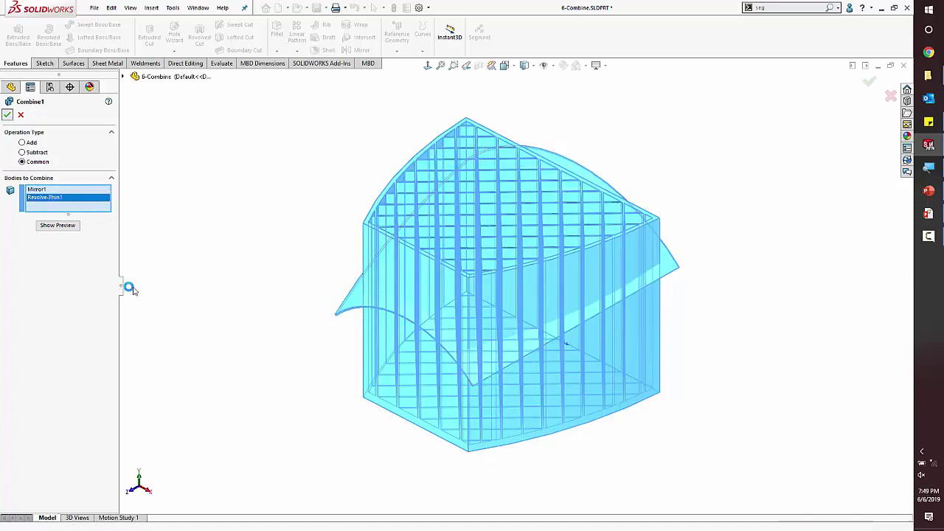
middle_drag(207, 280, 284, 307)
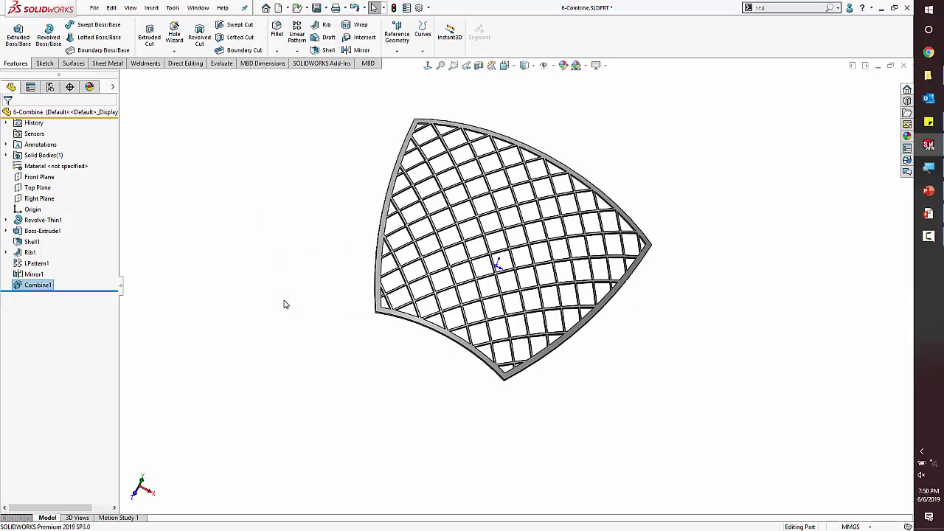
middle_drag(501, 400, 472, 339)
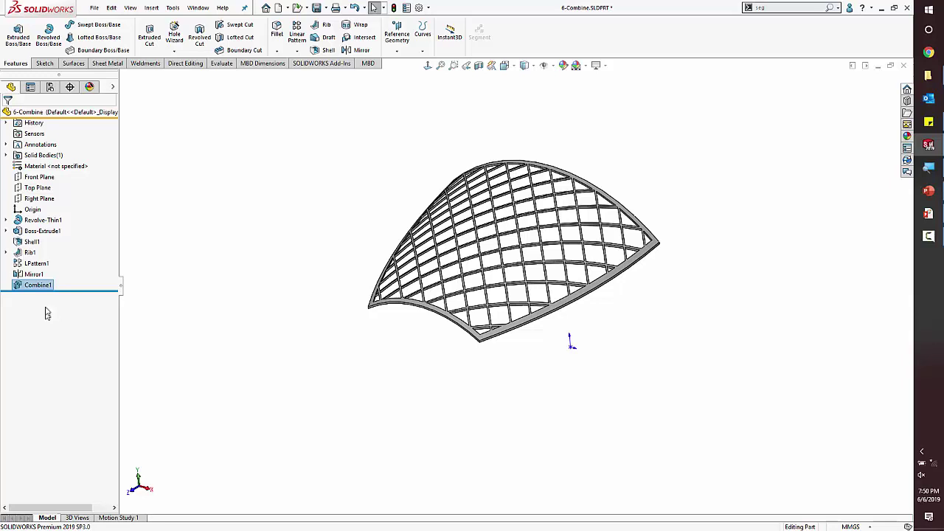
right_click(582, 45)
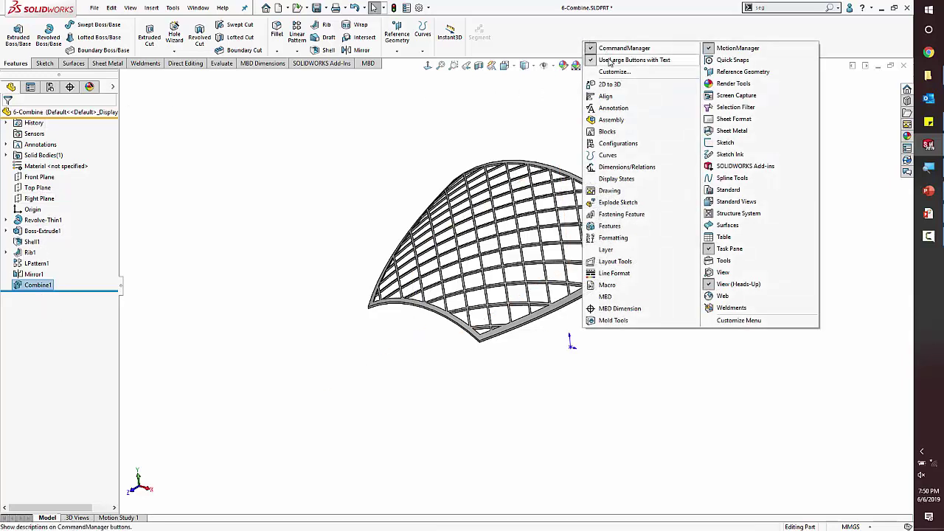
click(593, 83)
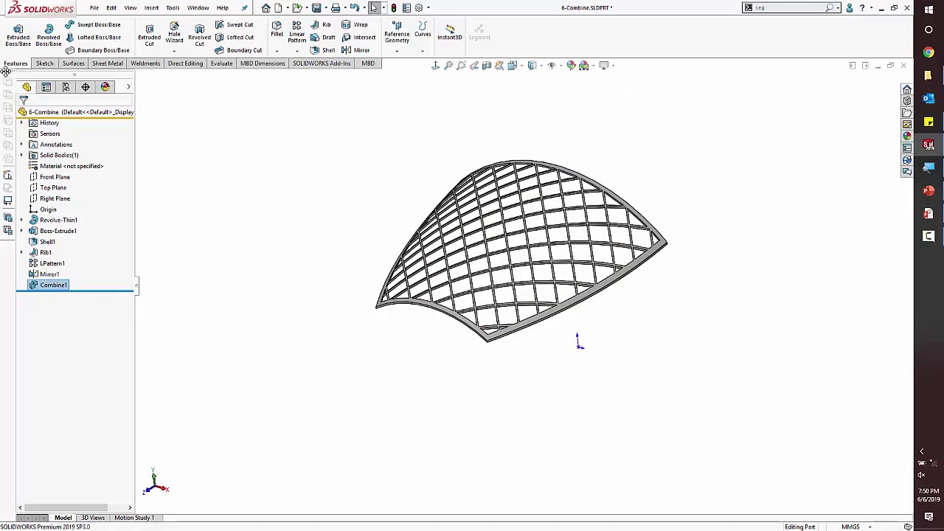
drag(7, 78, 257, 144)
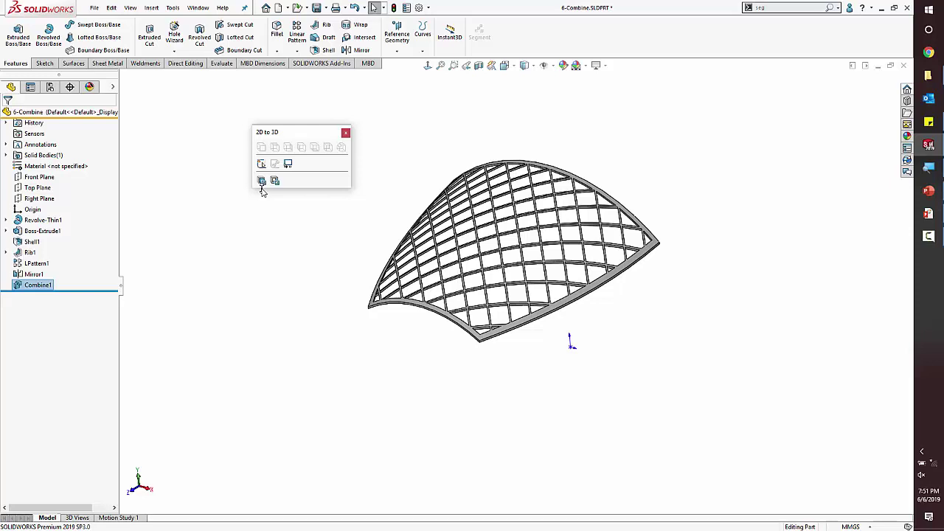
click(345, 132)
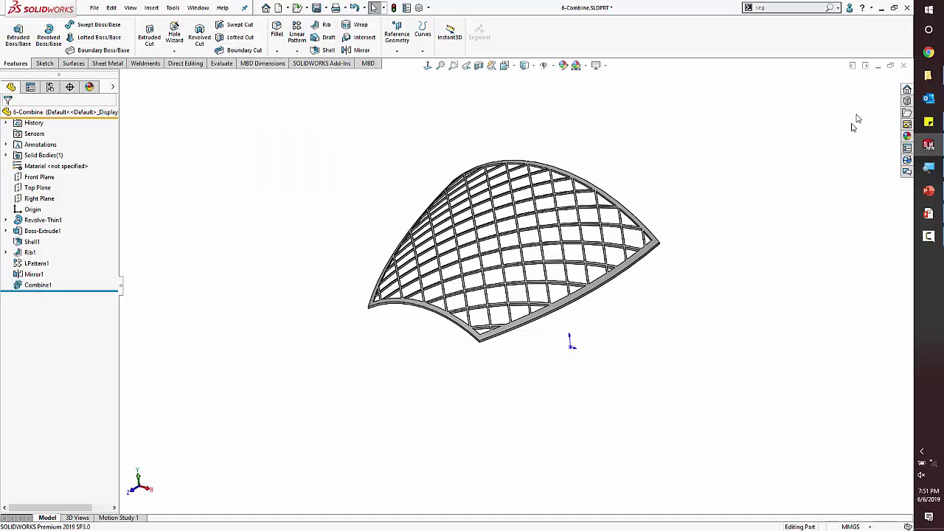
Step: Close 6-Combine and 5-Bridging without saving, then switch to the Part Basics PowerPoint deck
click(904, 66)
click(487, 280)
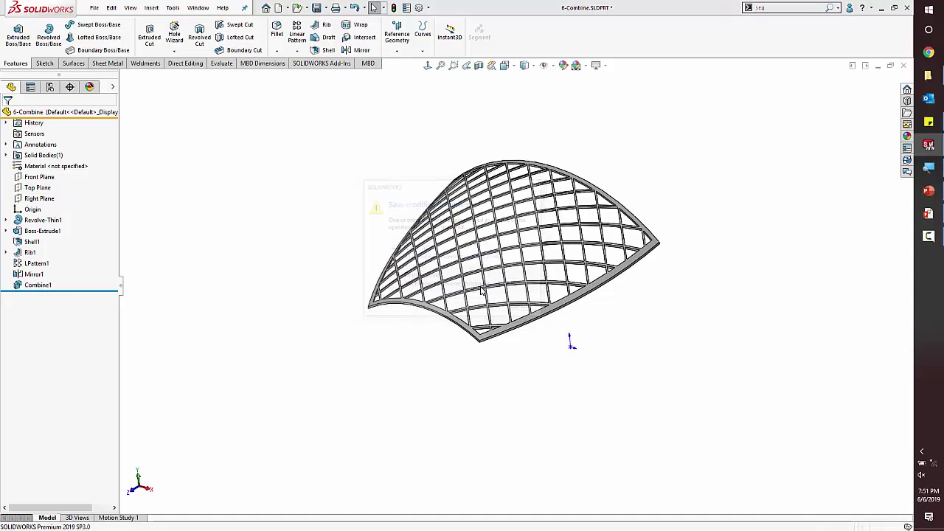
click(904, 66)
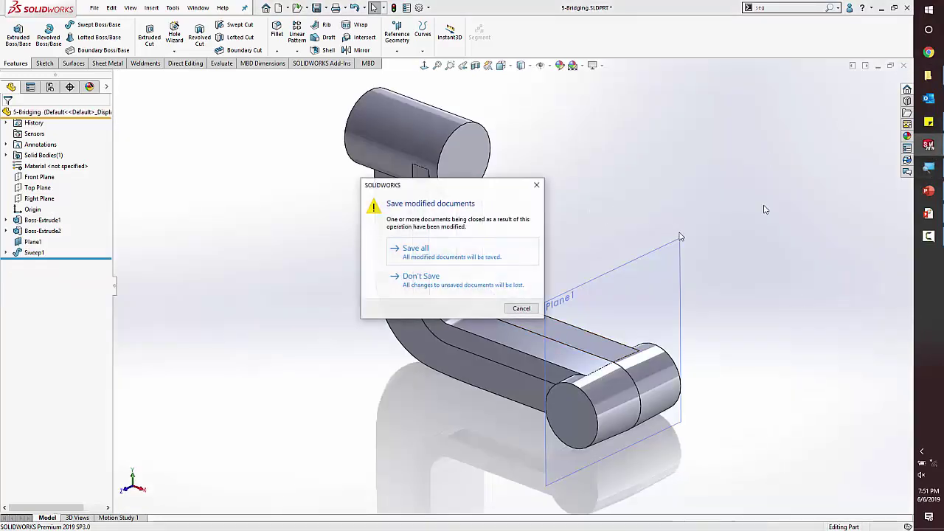
click(449, 287)
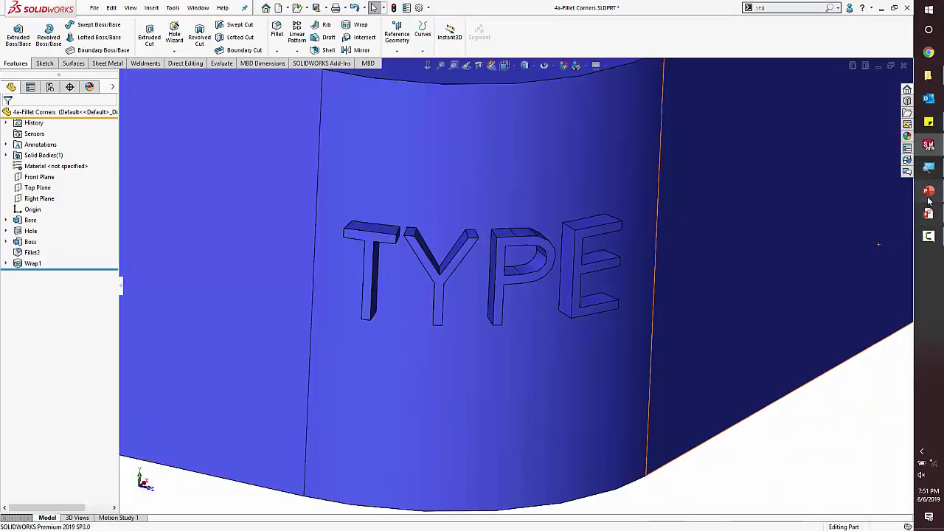
click(928, 191)
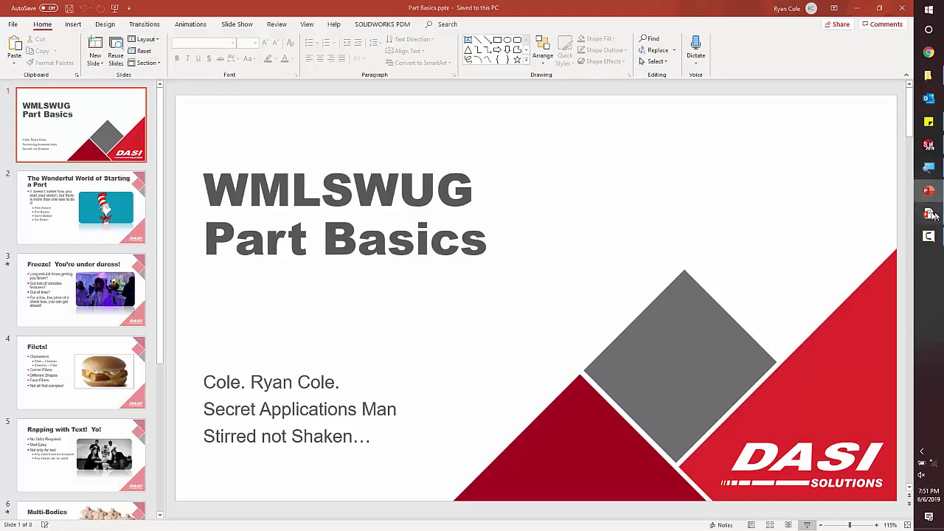
Step: Leave the Multi-Bodies slide and bring the Part Basics folder window to the front
click(200, 79)
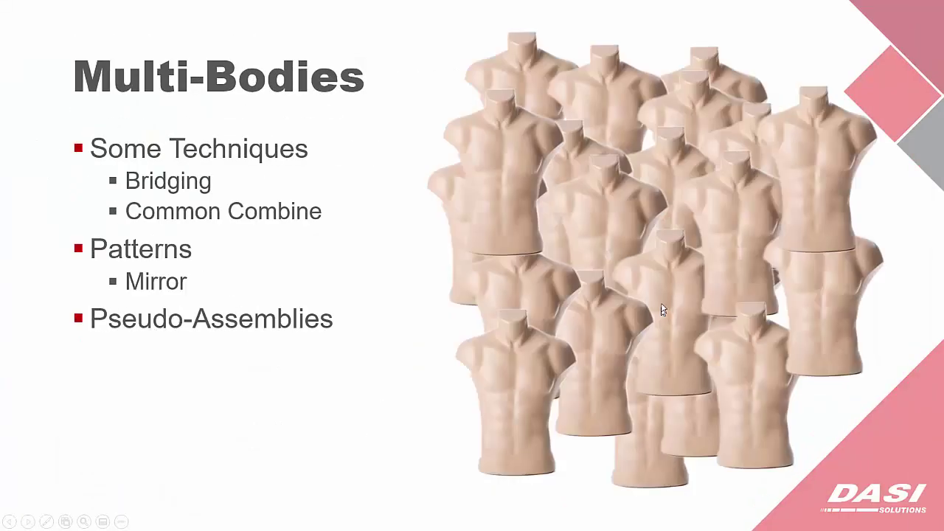
key(alt+Tab)
key(alt+Tab)
key(Tab)
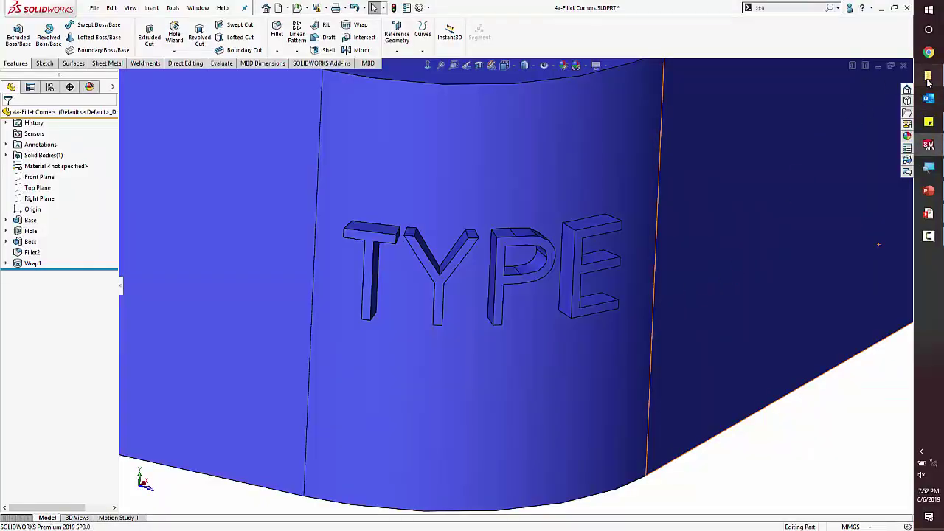
key(alt+Tab)
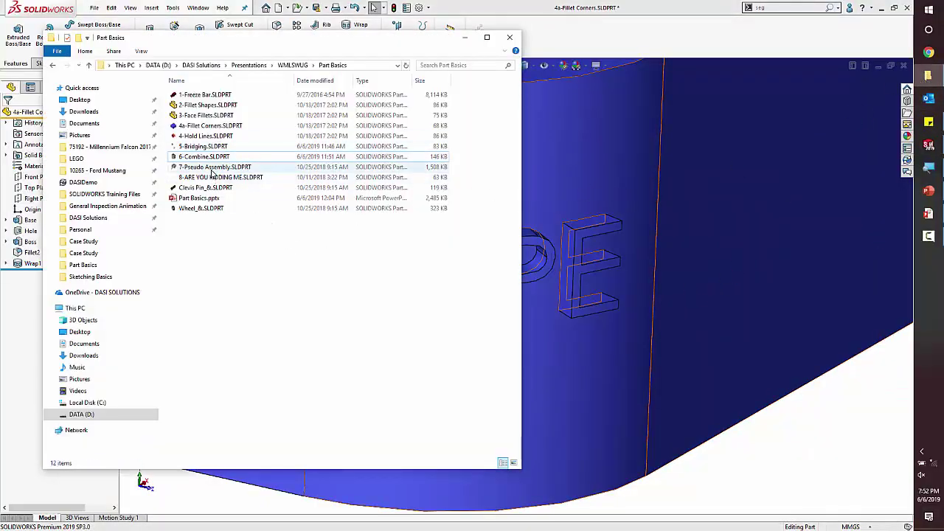
Step: Open the 7-Pseudo Assembly trailer part and orbit it to a rear three-quarter view
click(274, 167)
key(alt+Tab)
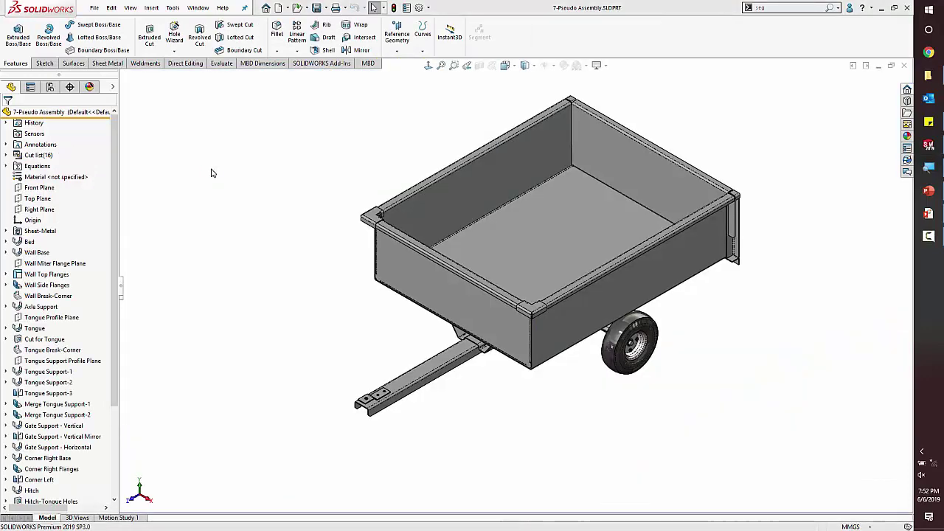
middle_drag(532, 377, 476, 267)
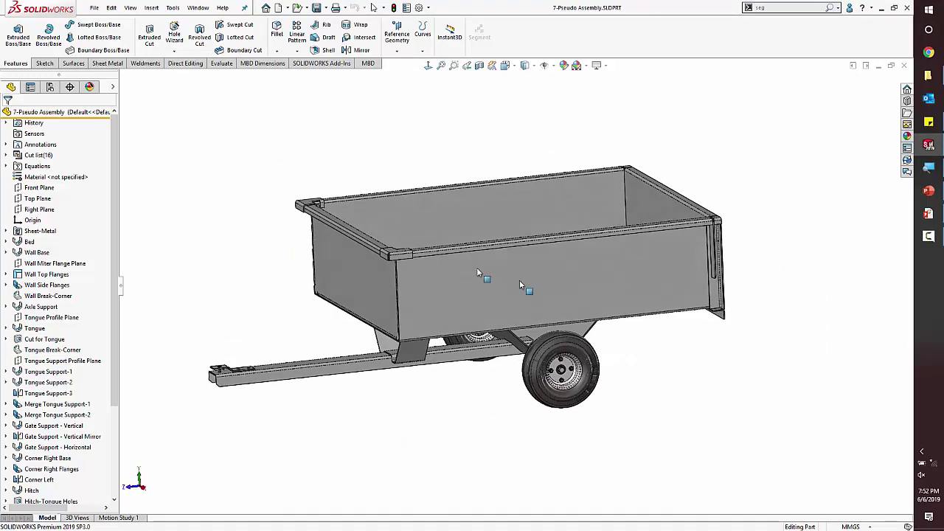
Step: Expand the 16-body cut list, highlight the wheel and Cut-List-Item18 bodies, and orbit around the trailer
click(8, 156)
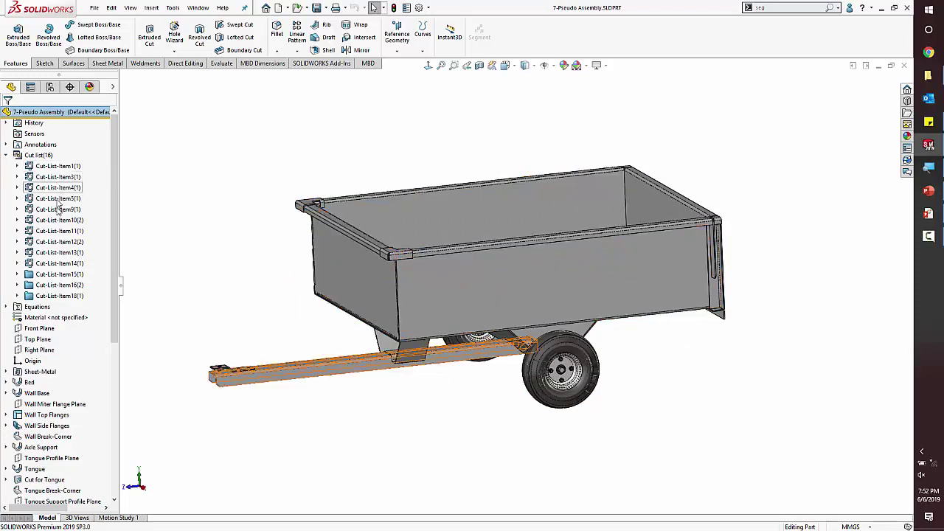
click(47, 284)
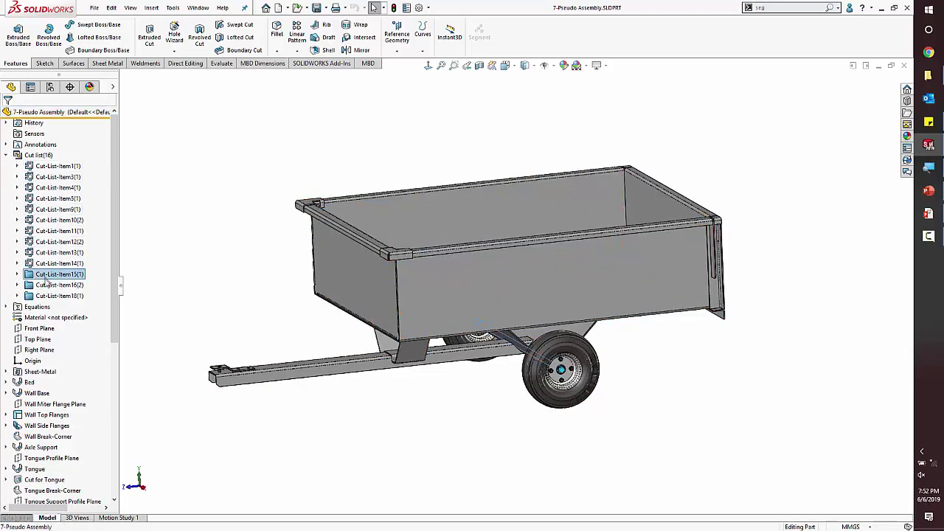
click(50, 297)
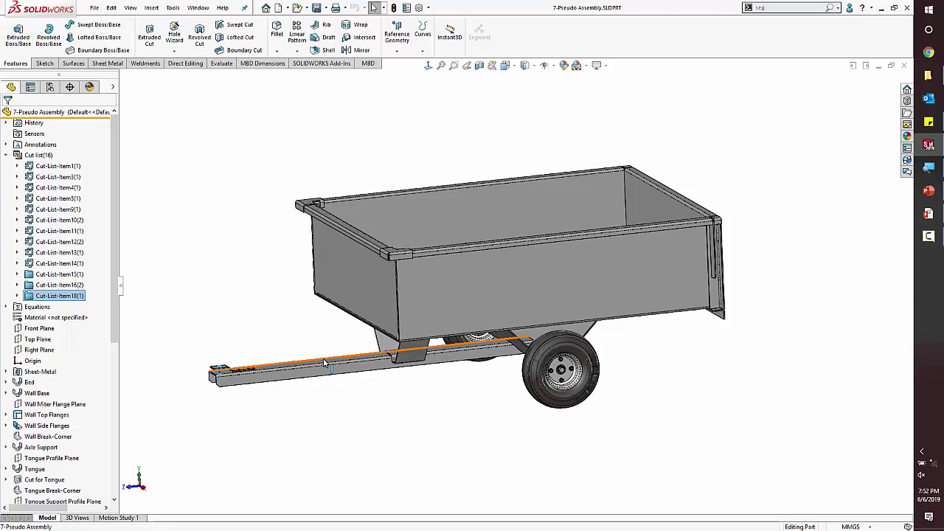
middle_drag(324, 363, 417, 330)
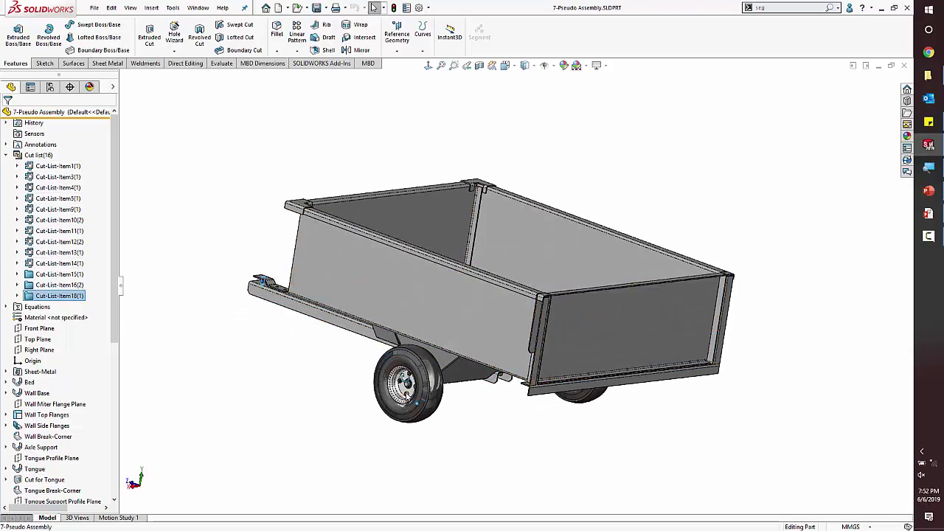
middle_drag(404, 396, 373, 7)
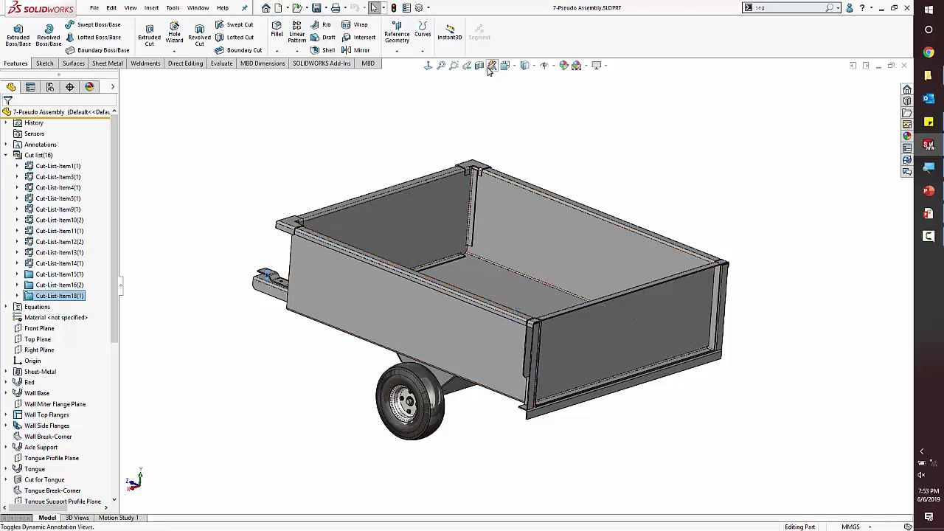
key(alt+Tab)
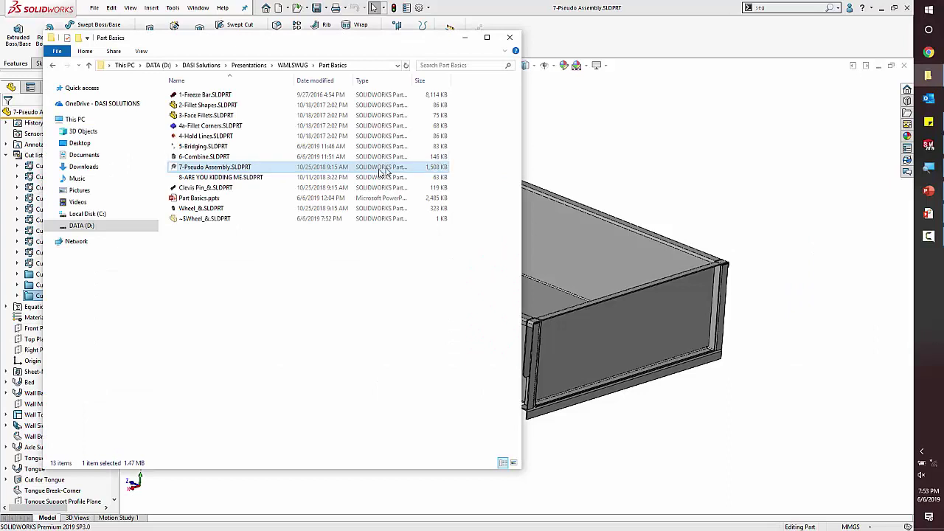
Step: Select Wheel_&.SLDPRT and Clevis Pin_&.SLDPRT together, then bring the SOLIDWORKS trailer forward
click(202, 209)
ctrl+click(197, 188)
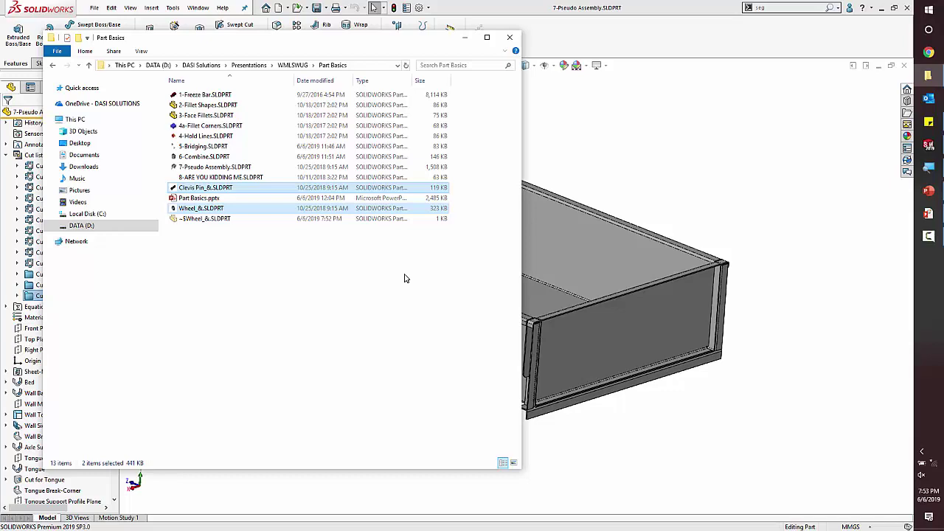
click(627, 113)
Step: Show the trailer's gate panel as a flat pattern with Toggle flat display
right_click(642, 339)
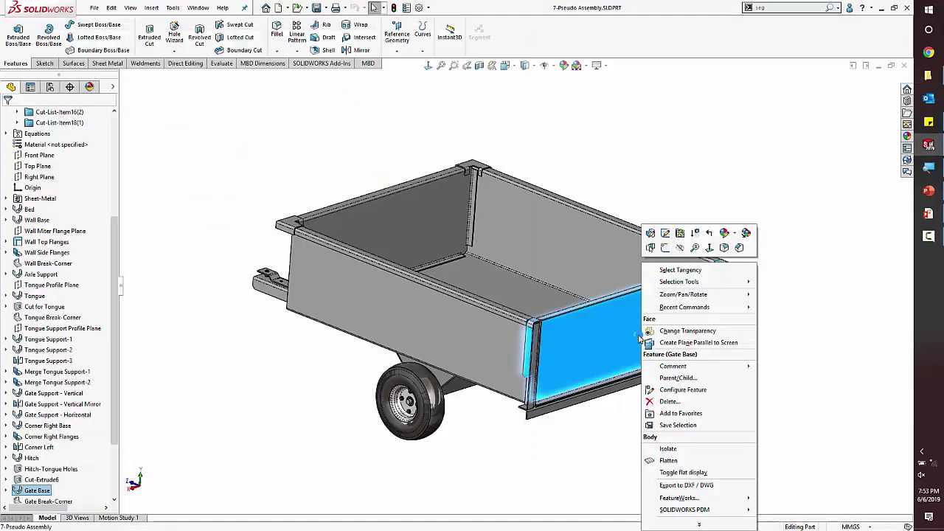
click(677, 472)
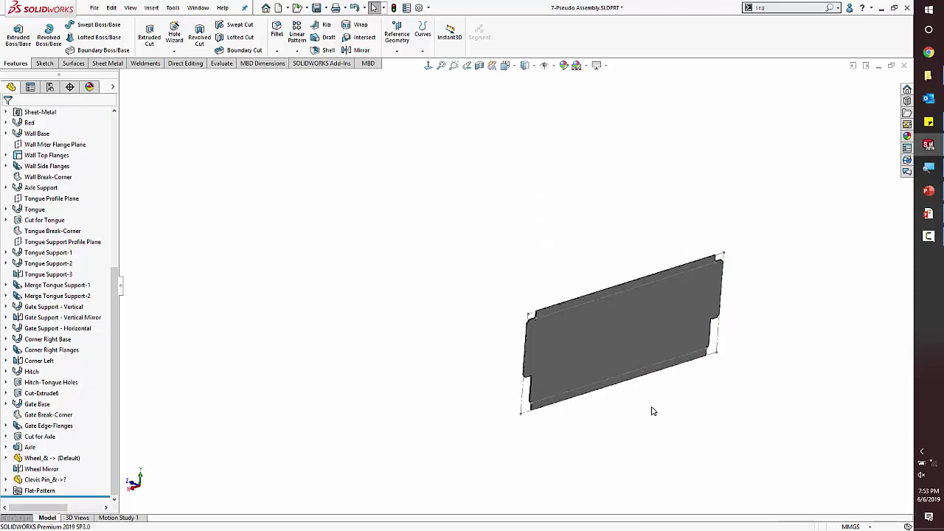
scroll(640, 348, down, 5)
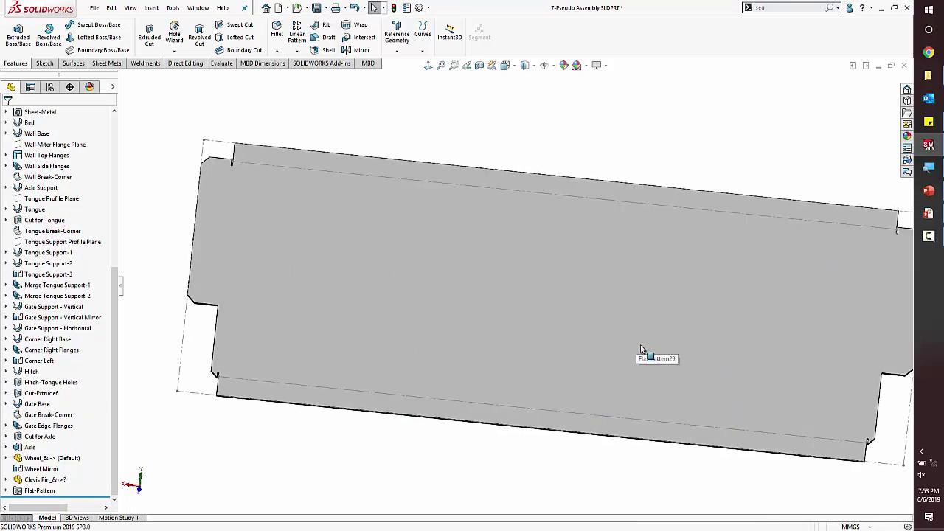
scroll(640, 348, up, 2)
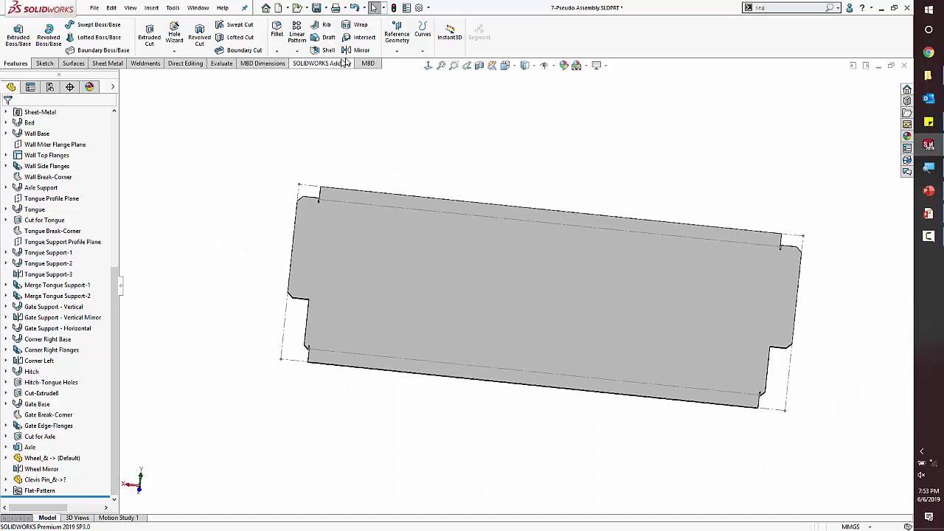
Step: Fold the gate back to 3D, fit the trailer, and advance to the Fixing Broken Dreams slide
click(103, 64)
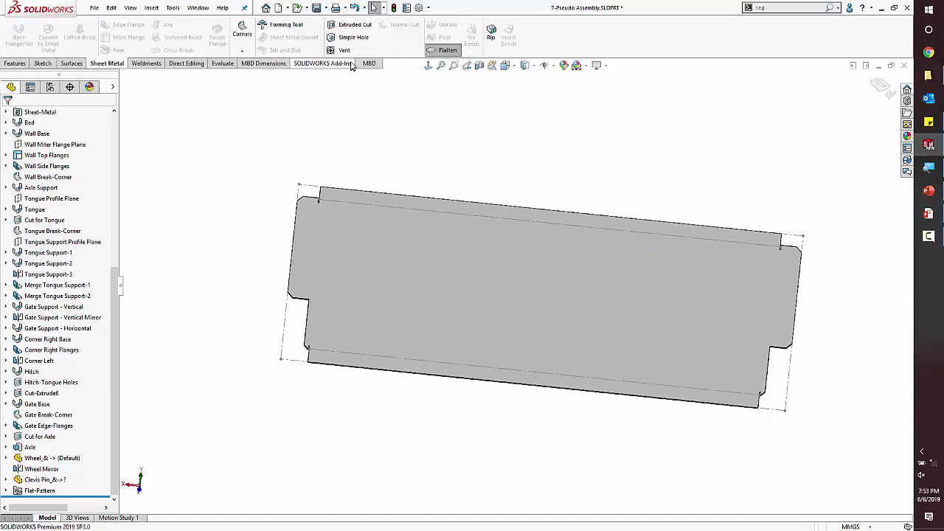
click(448, 50)
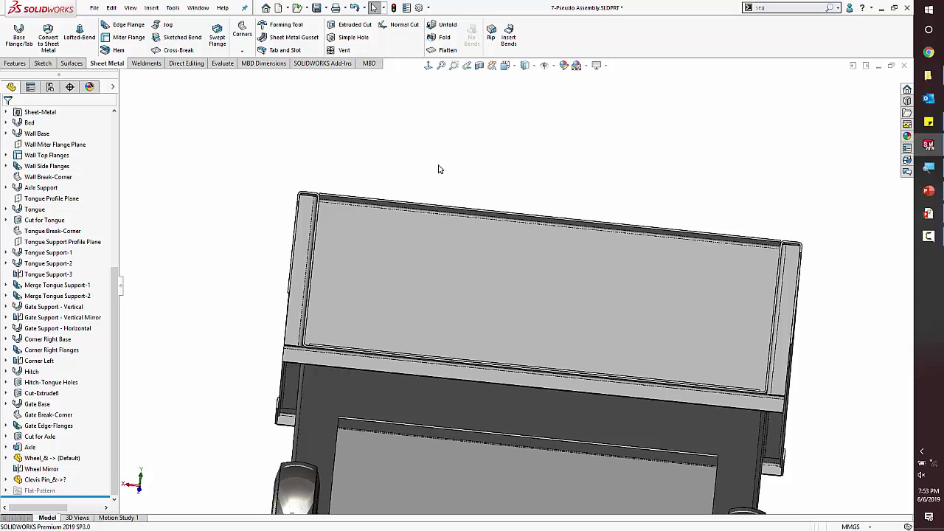
key(f)
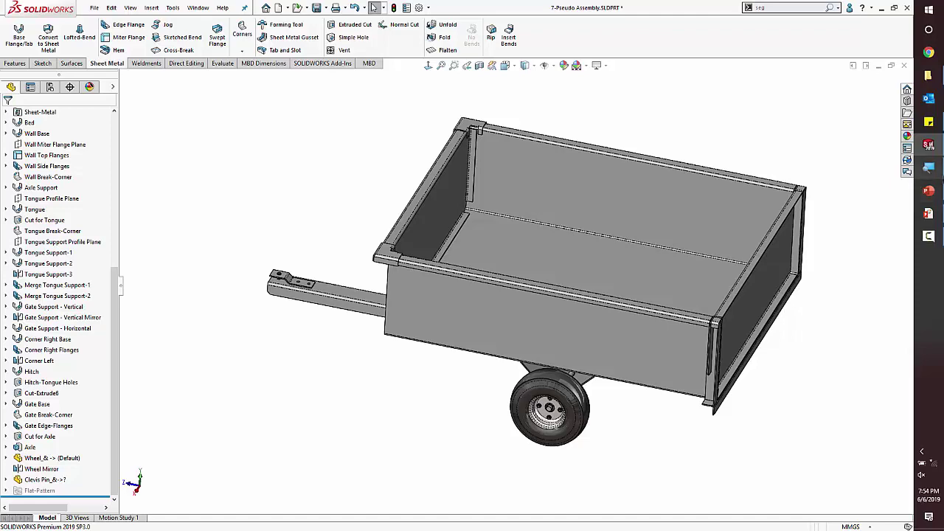
click(928, 191)
click(514, 384)
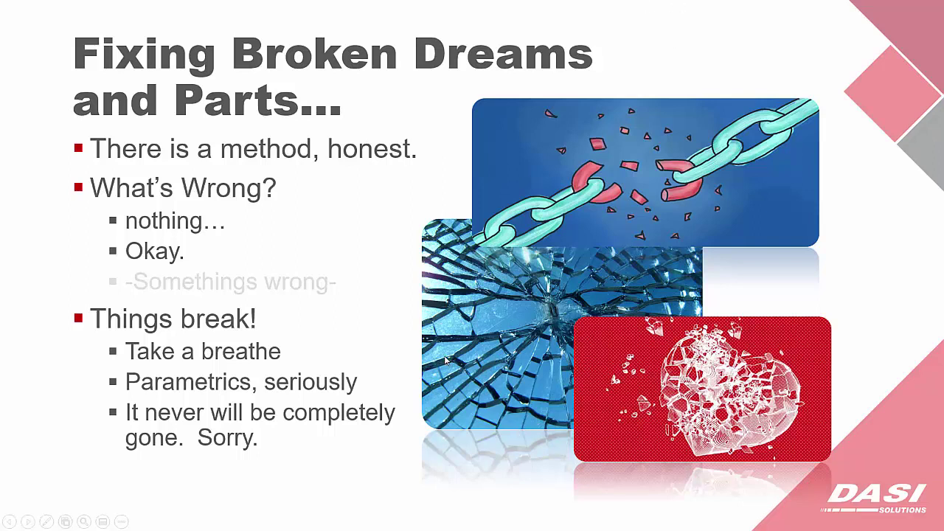
Step: Glance at SOLIDWORKS and back, then bring the Part Basics folder in front of the slideshow
key(alt+Tab)
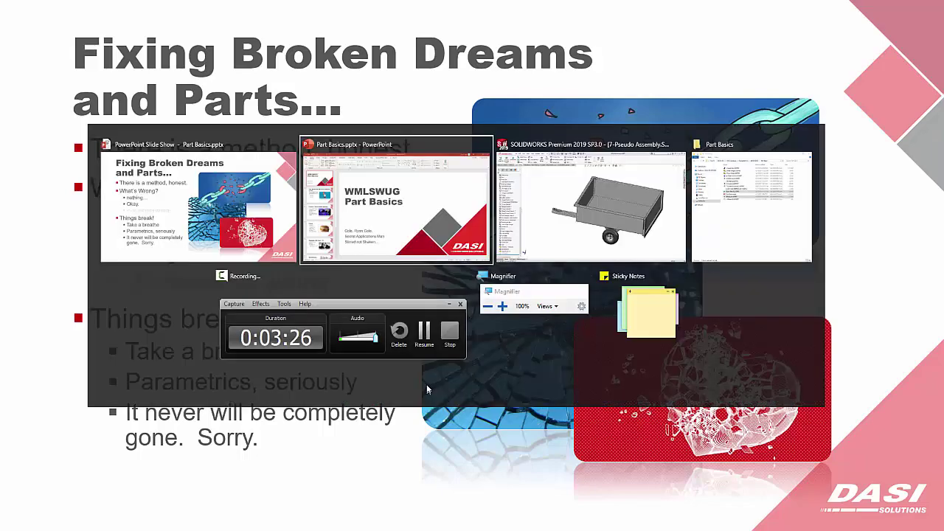
key(alt+Tab)
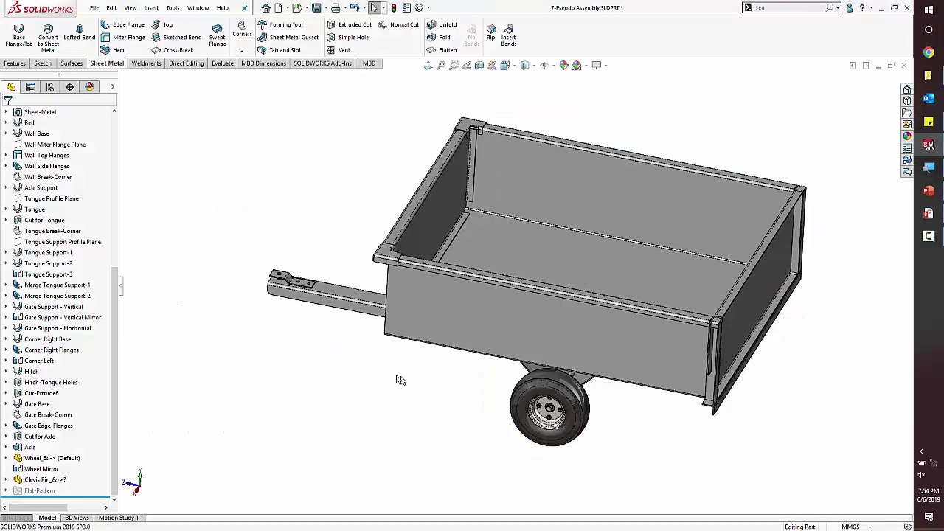
key(alt+Tab)
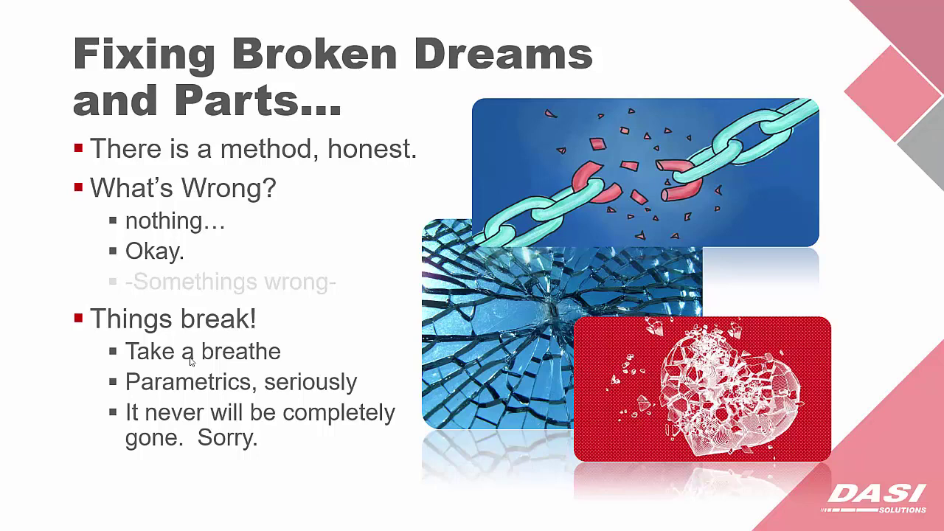
key(alt+Tab)
key(Tab)
key(Tab)
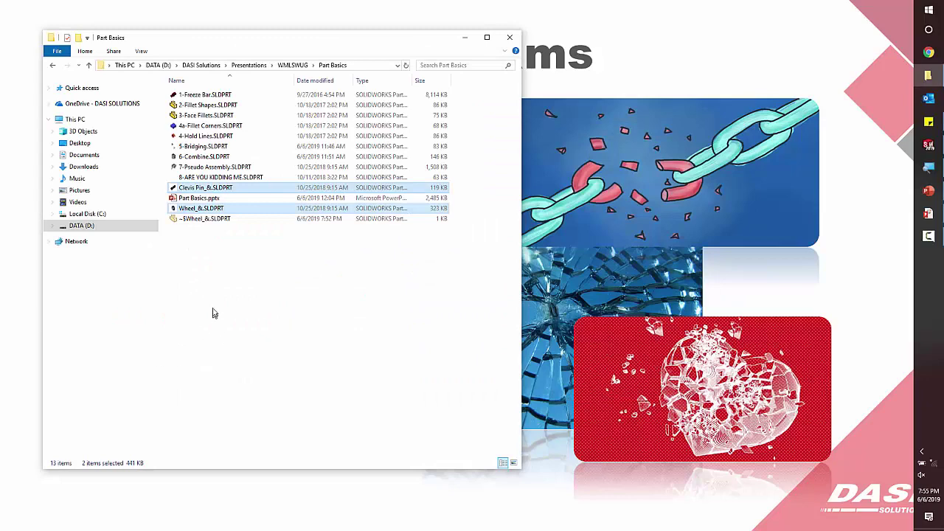
Step: Clear the file selection and open 8-ARE YOU KIDDING ME.SLDPRT from the Part Basics folder
click(214, 311)
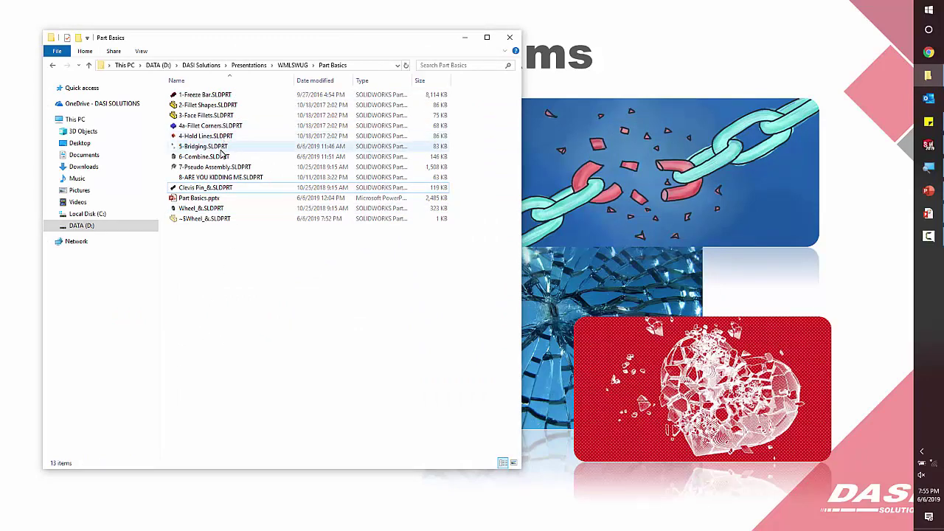
double_click(218, 179)
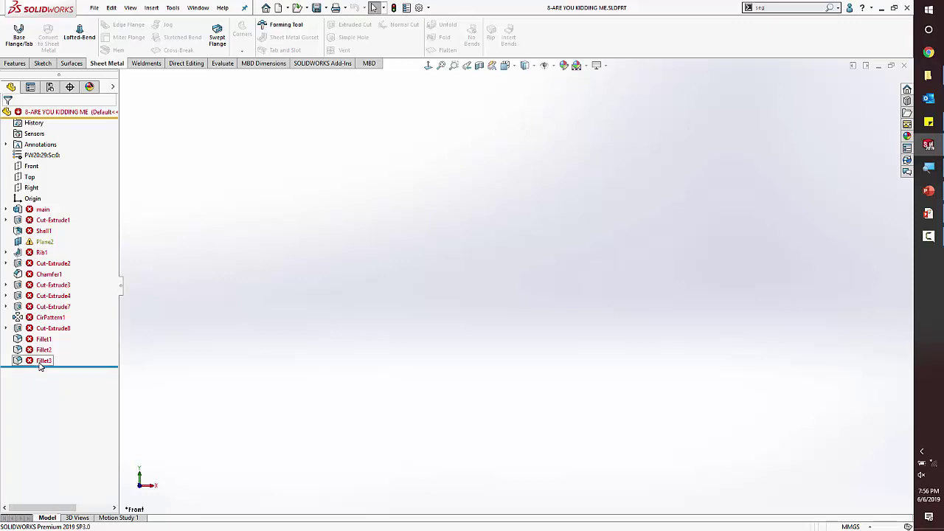
Step: Bring up the context menu of the failing 'main' sketch in the FeatureManager tree
mouse_move(41, 367)
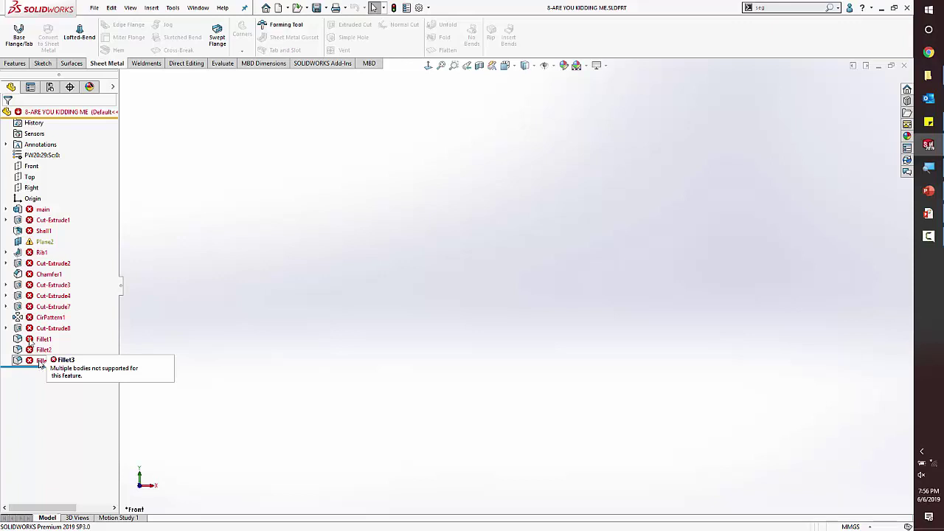
right_click(40, 213)
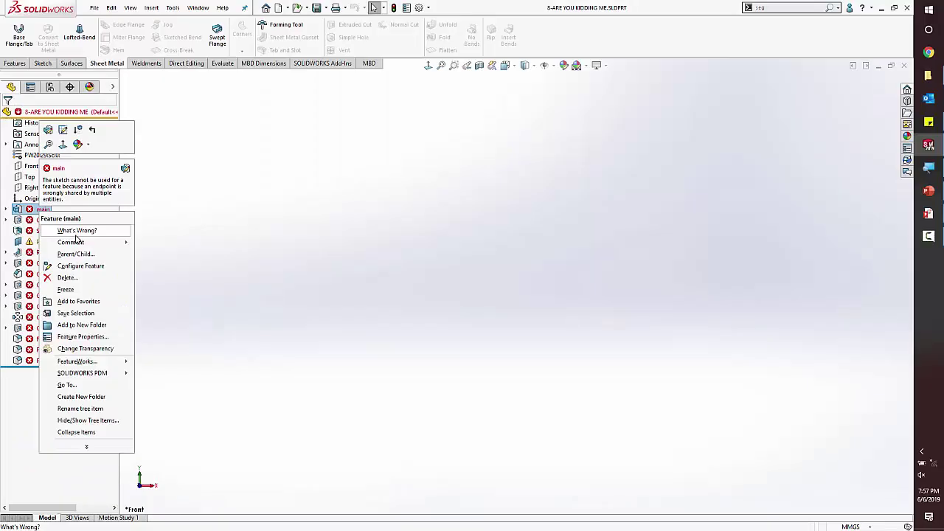
key(alt+Tab)
key(alt+Tab)
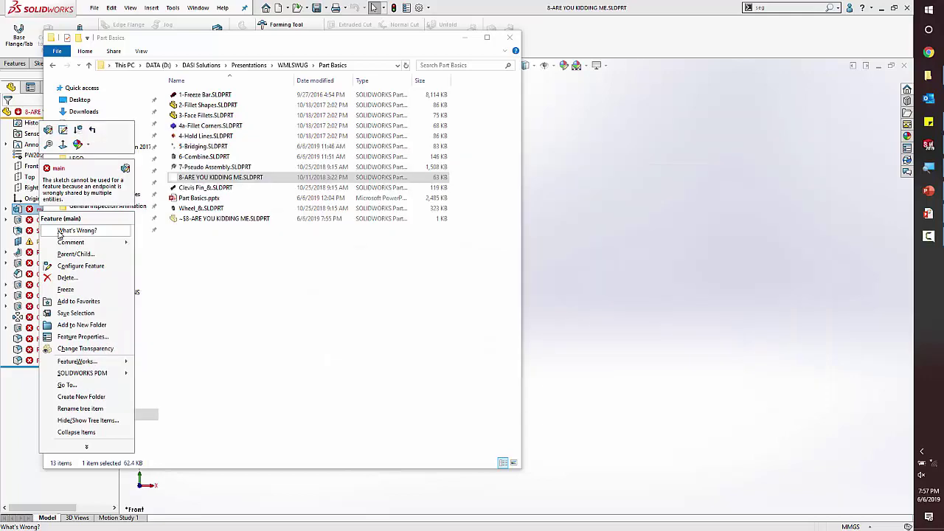
Step: Read the What's Wrong report about the shared endpoint, close it, and reopen the main sketch's options
click(65, 232)
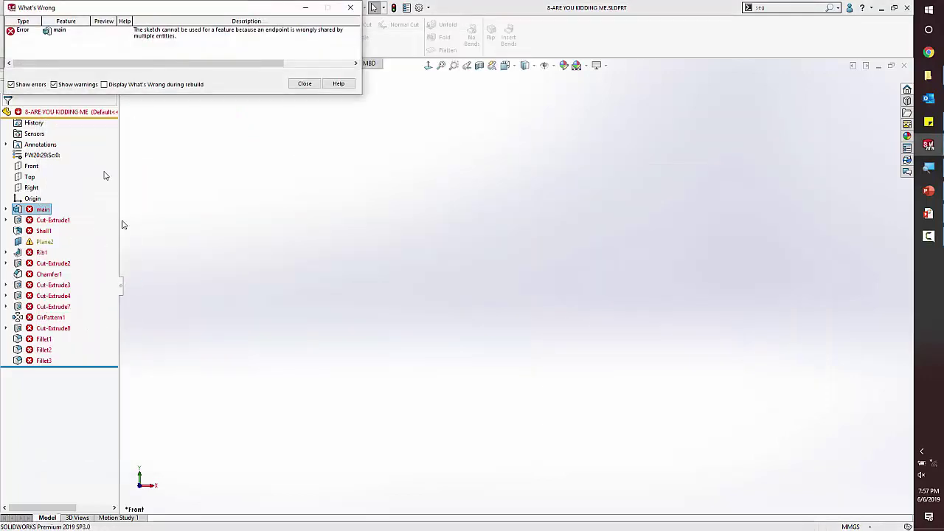
drag(136, 8, 312, 126)
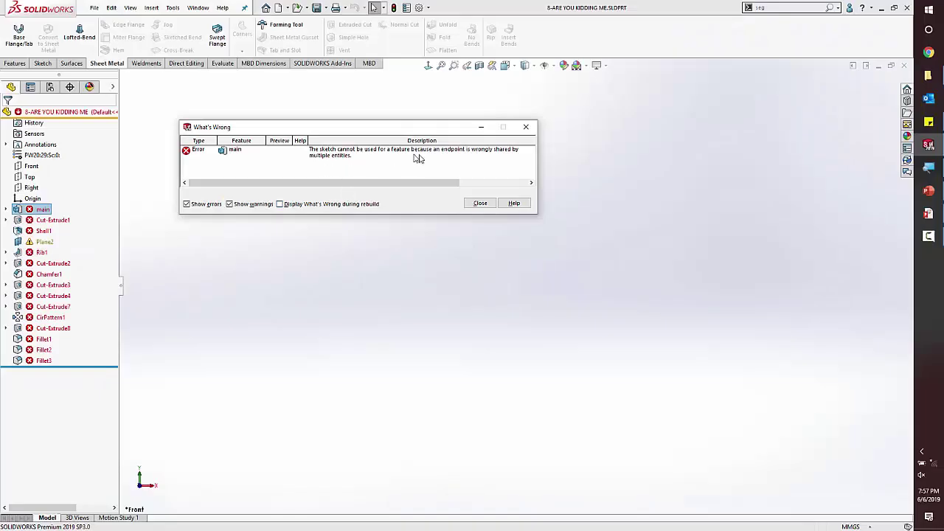
click(480, 203)
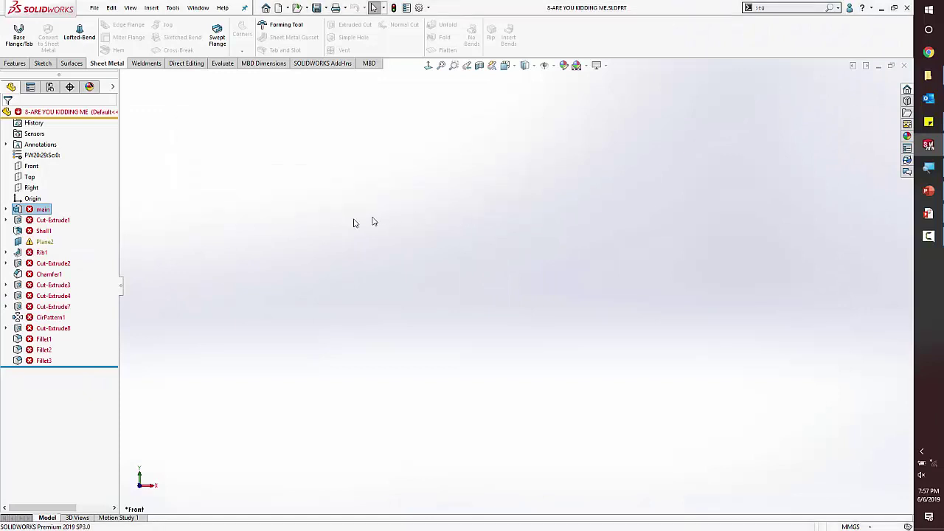
right_click(34, 211)
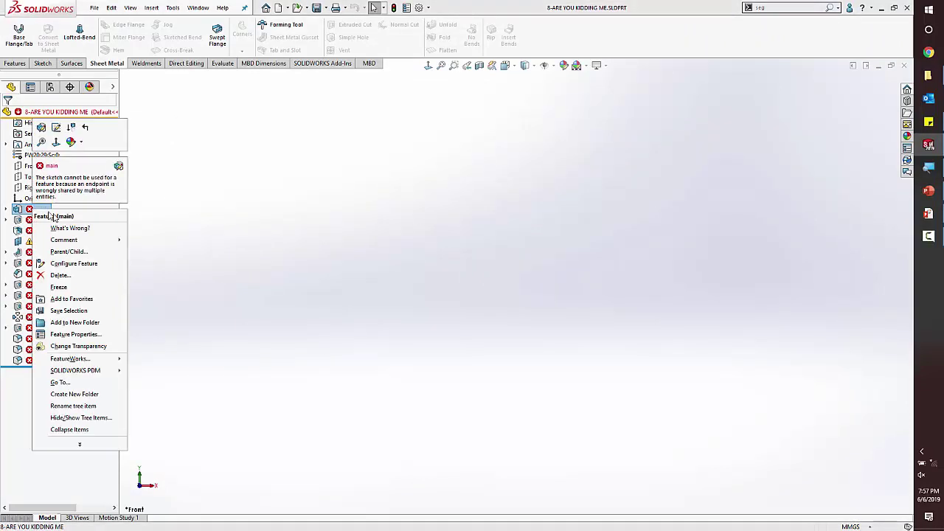
Step: Edit the main sketch and zoom out to locate the stray item far from the square
click(56, 126)
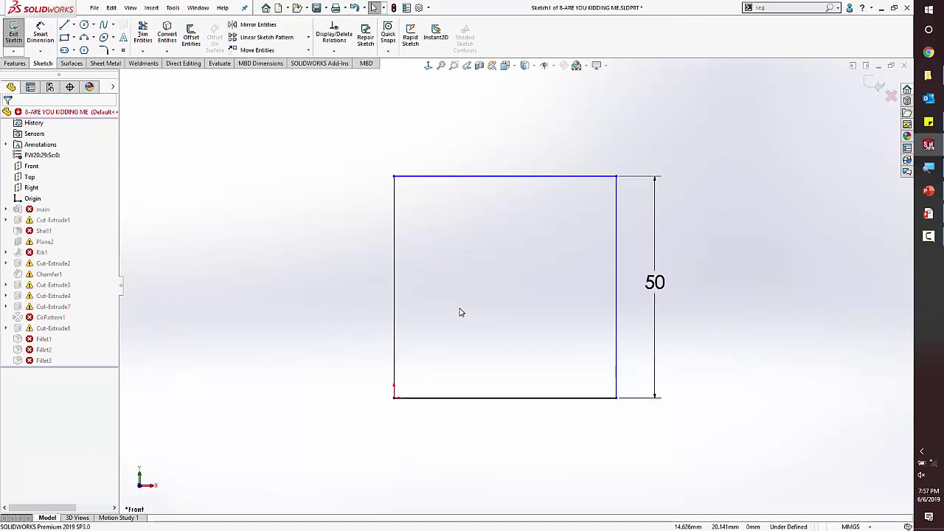
scroll(469, 287, up, 3)
mouse_move(471, 201)
mouse_down()
mouse_move(342, 66)
mouse_move(343, 86)
mouse_up()
mouse_move(421, 99)
ctrl+middle_down()
mouse_move(422, 272)
mouse_move(411, 337)
mouse_move(423, 398)
mouse_move(512, 199)
mouse_move(501, 158)
mouse_move(465, 183)
mouse_move(449, 213)
mouse_move(470, 258)
mouse_move(533, 268)
ctrl+middle_up()
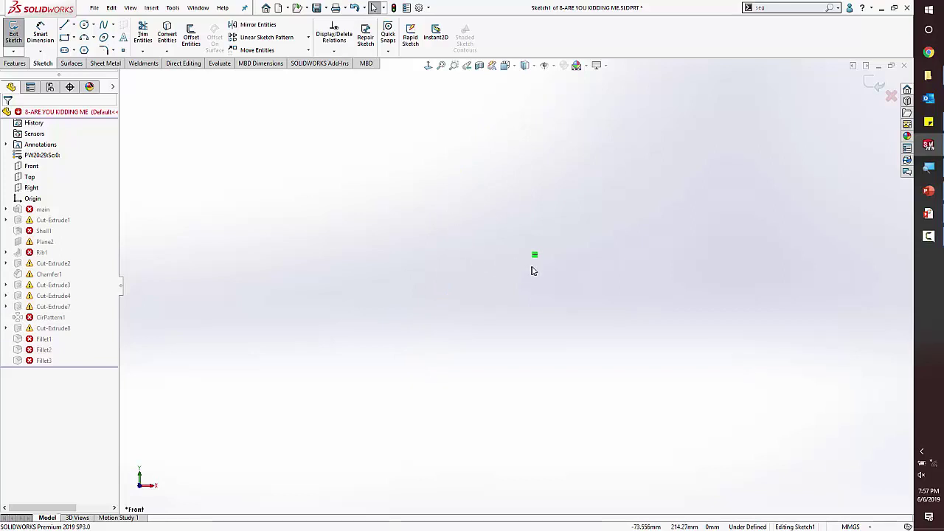
scroll(539, 256, down, 8)
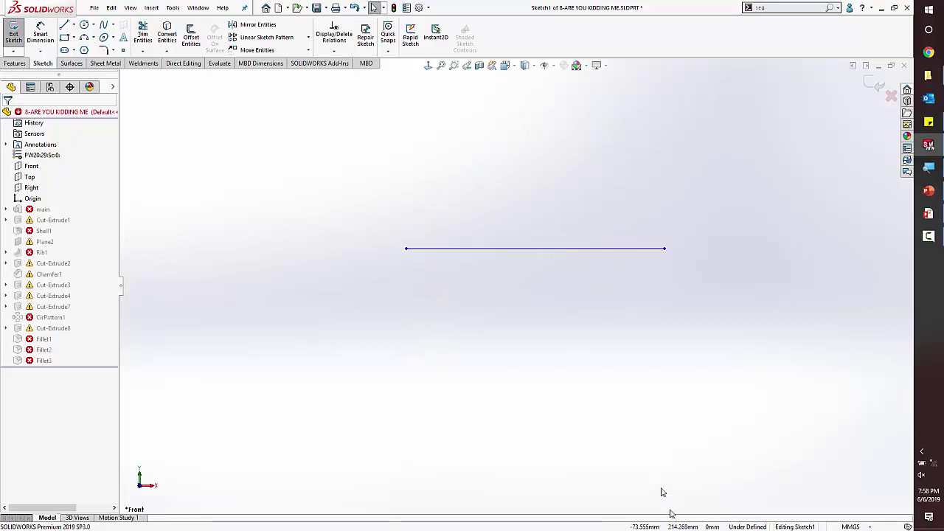
Step: Delete the stray horizontal line and zoom back to the 50 mm square
drag(588, 317, 494, 210)
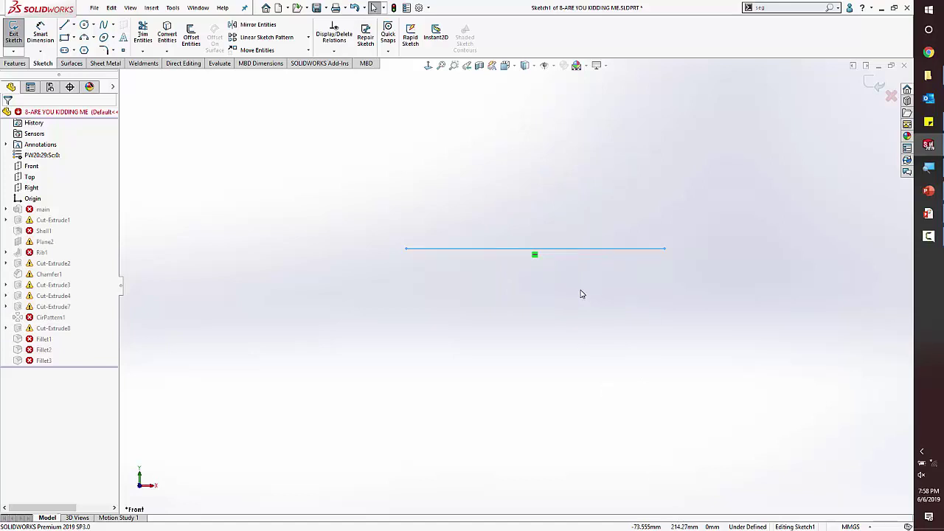
click(587, 266)
click(583, 251)
key(Delete)
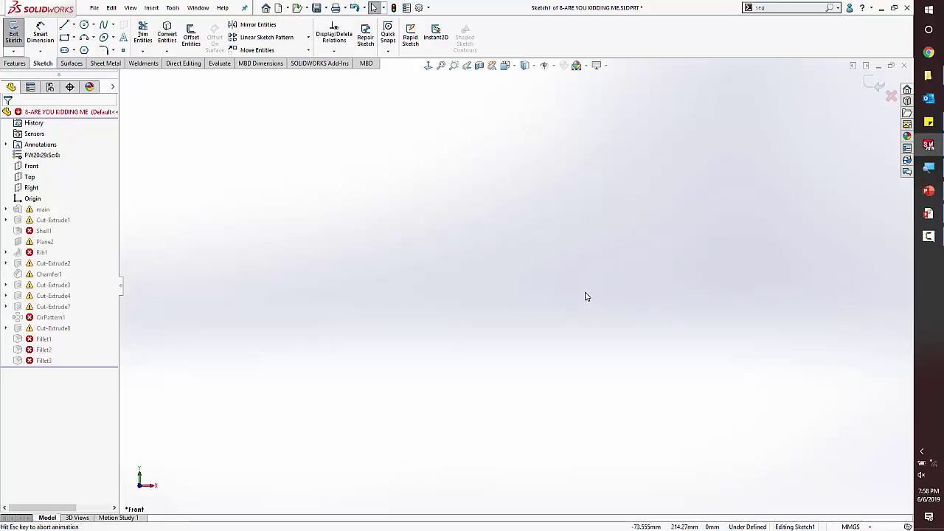
scroll(610, 447, down, 3)
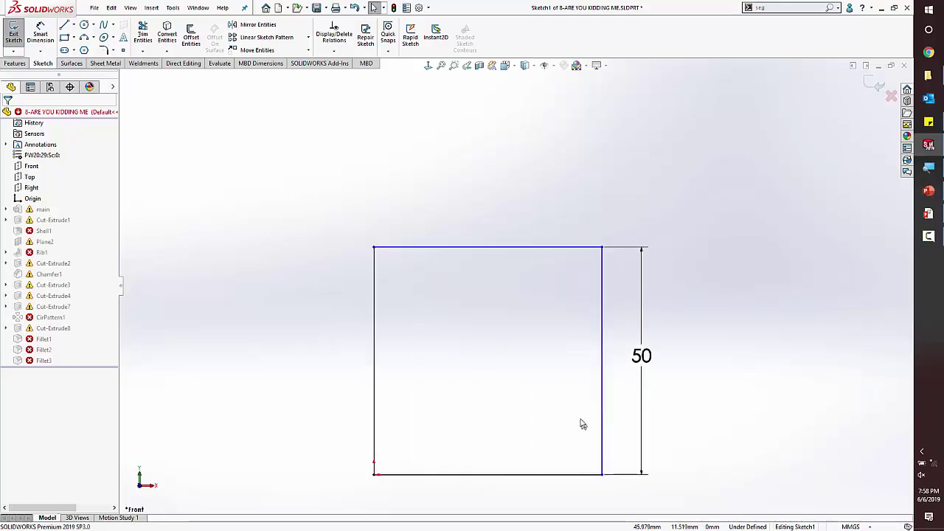
scroll(582, 424, down, 2)
ctrl+middle_drag(548, 406, 571, 371)
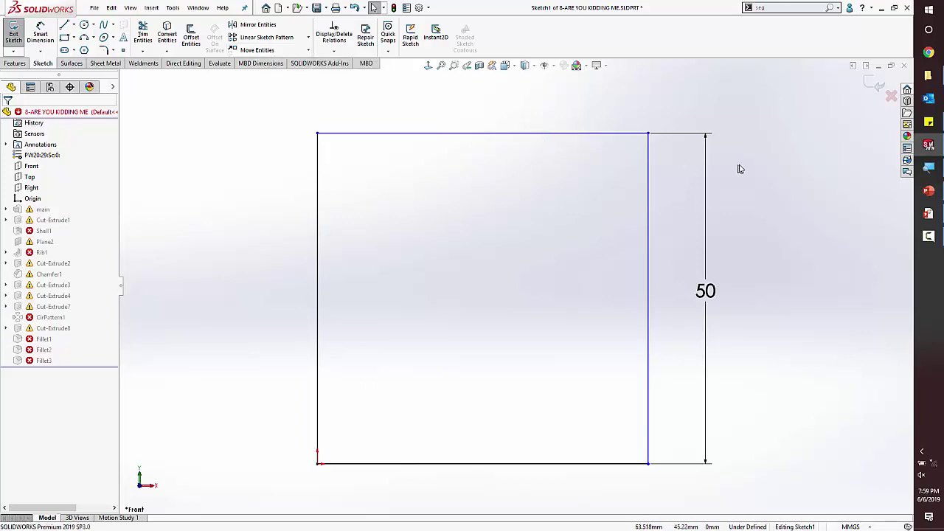
Step: Exit the sketch and run Check Sketch for Feature, opening Repair Sketch showing 2 problems
click(875, 87)
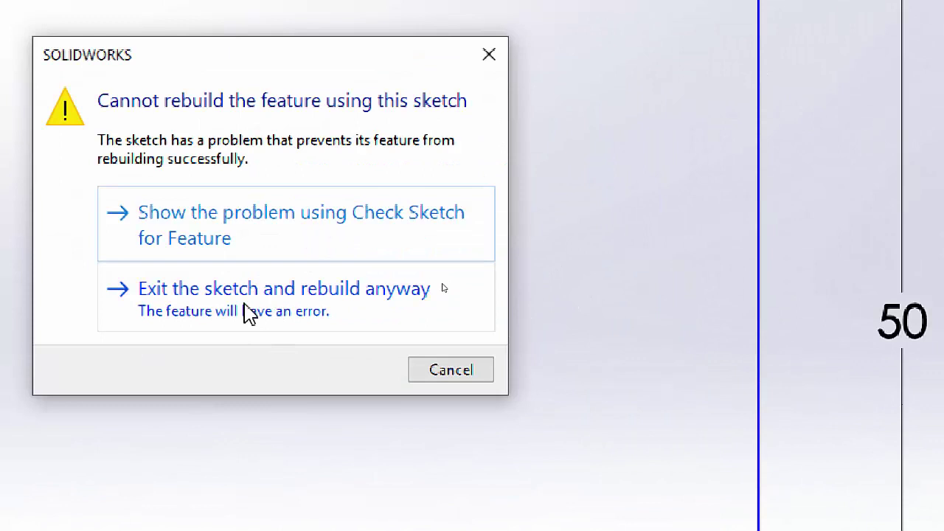
click(258, 227)
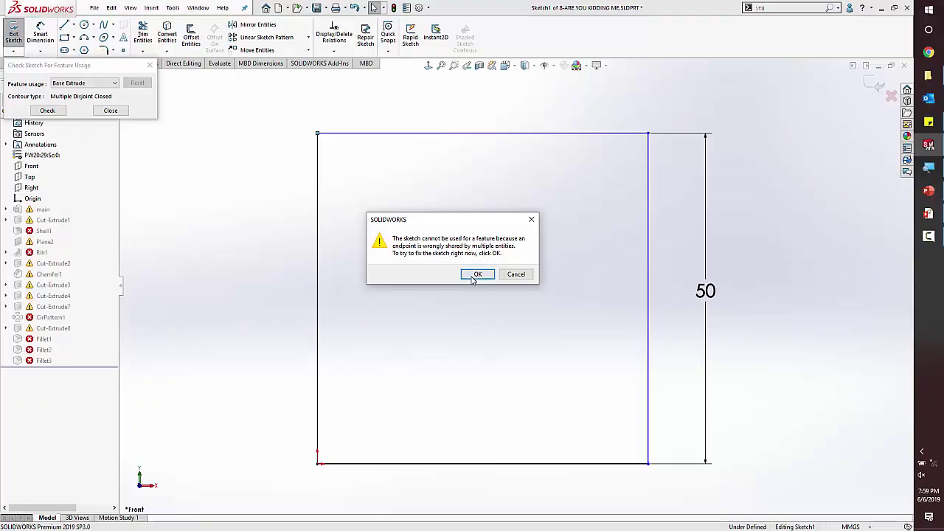
click(477, 274)
drag(90, 71, 471, 225)
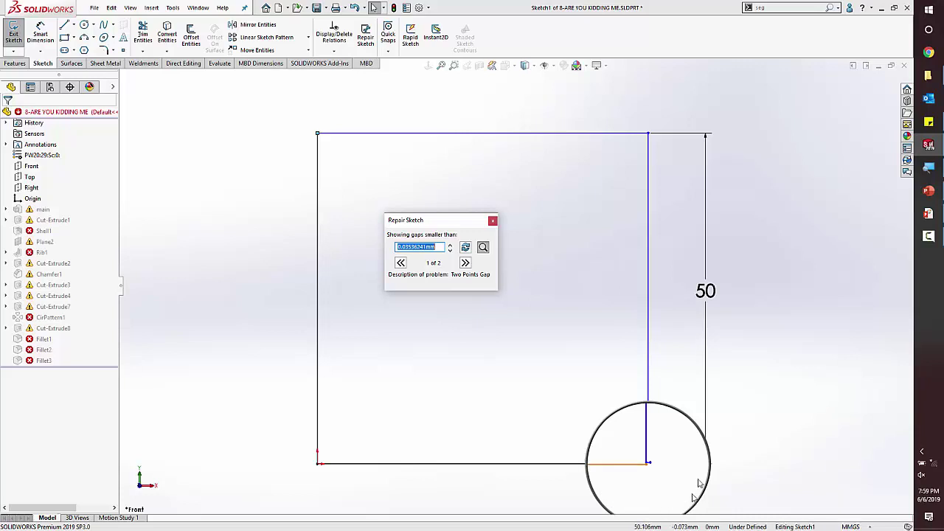
Step: Close the square's lower-right gap by deleting the 0.01 mm line and merging the endpoints
scroll(652, 474, down, 3)
scroll(648, 473, down, 2)
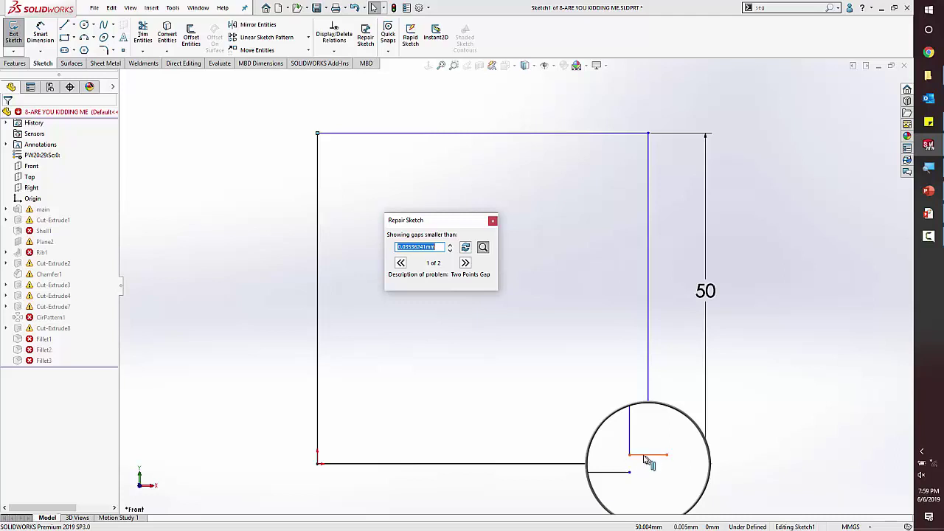
click(664, 456)
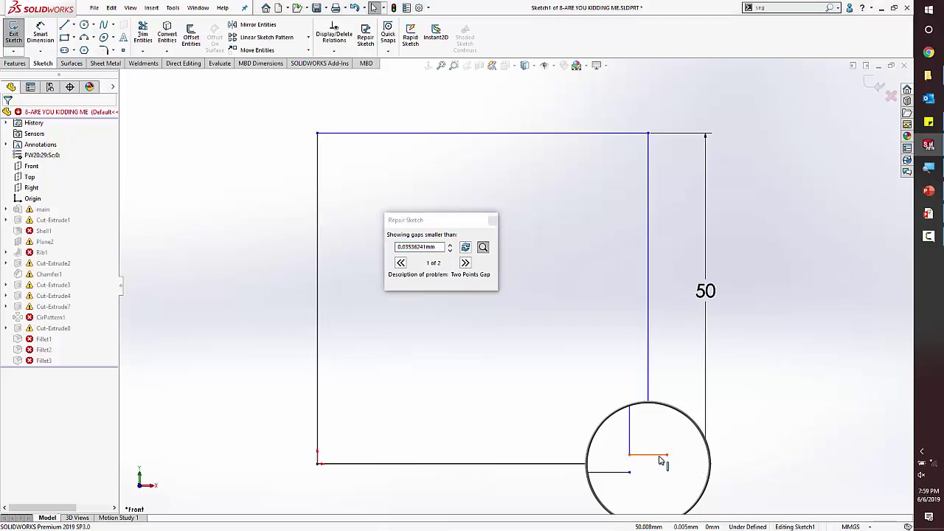
key(Delete)
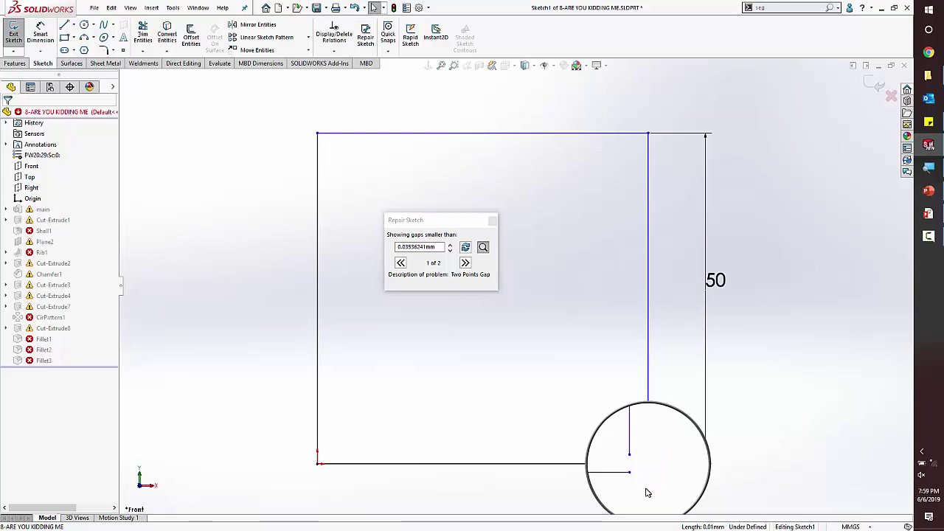
drag(630, 459, 633, 472)
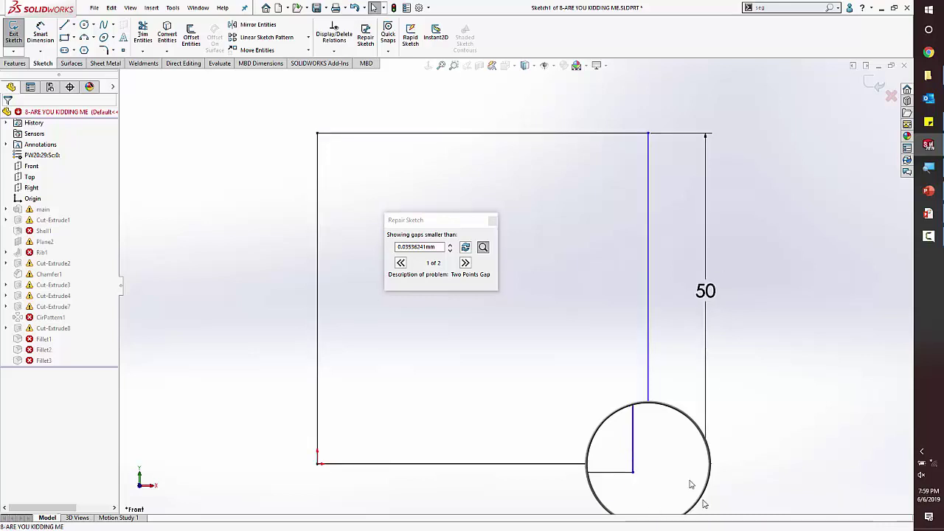
Step: Delete the tiny extra segment at the upper-left corner, recheck the sketch, and exit it
click(465, 264)
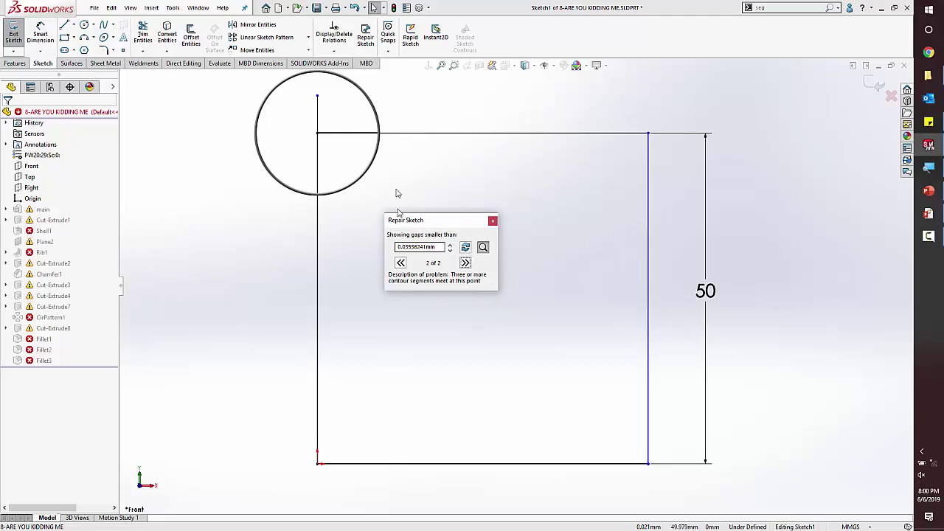
click(303, 112)
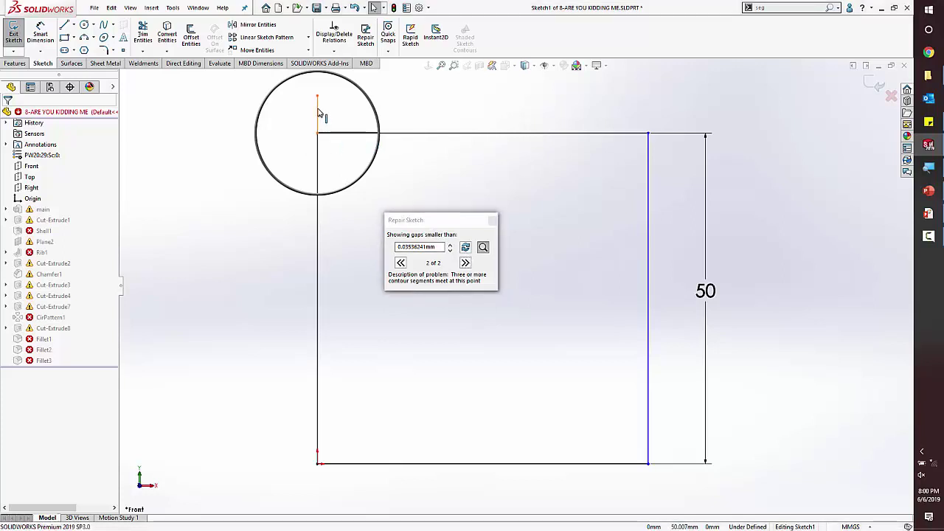
click(321, 113)
click(419, 220)
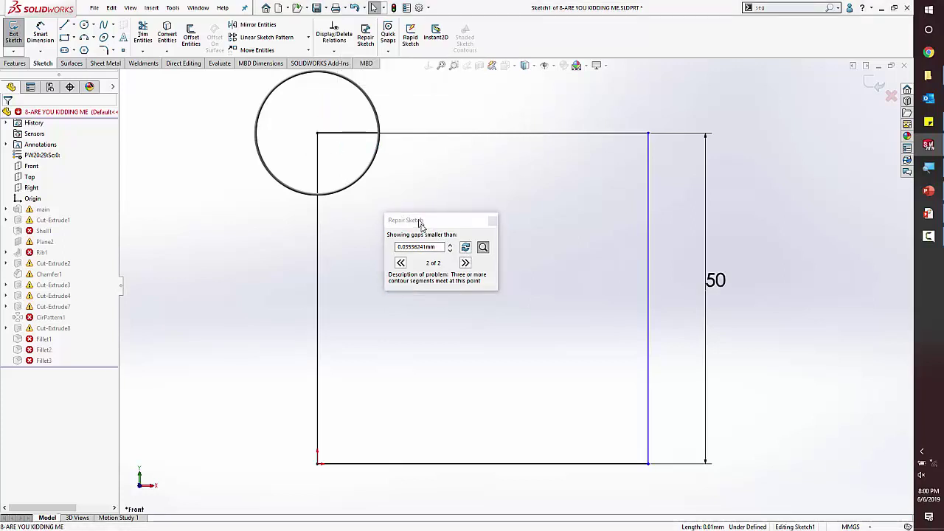
click(465, 248)
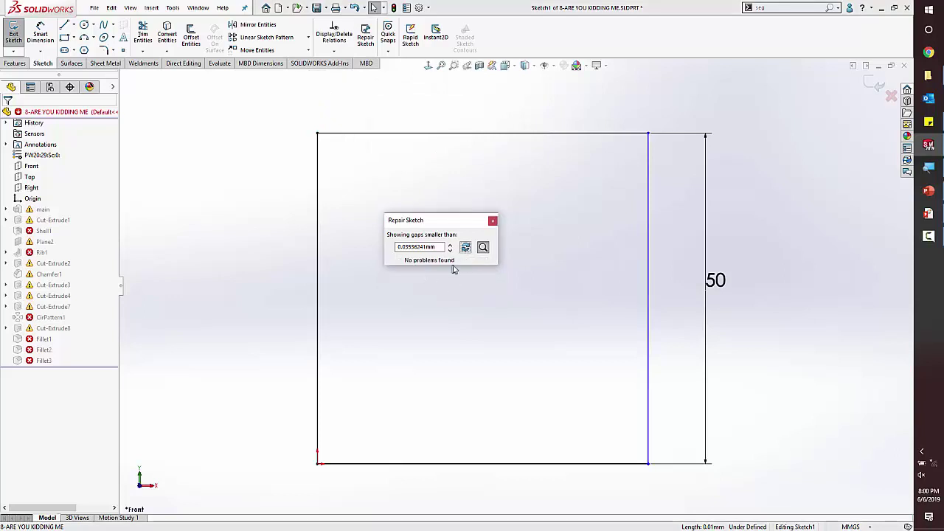
click(875, 85)
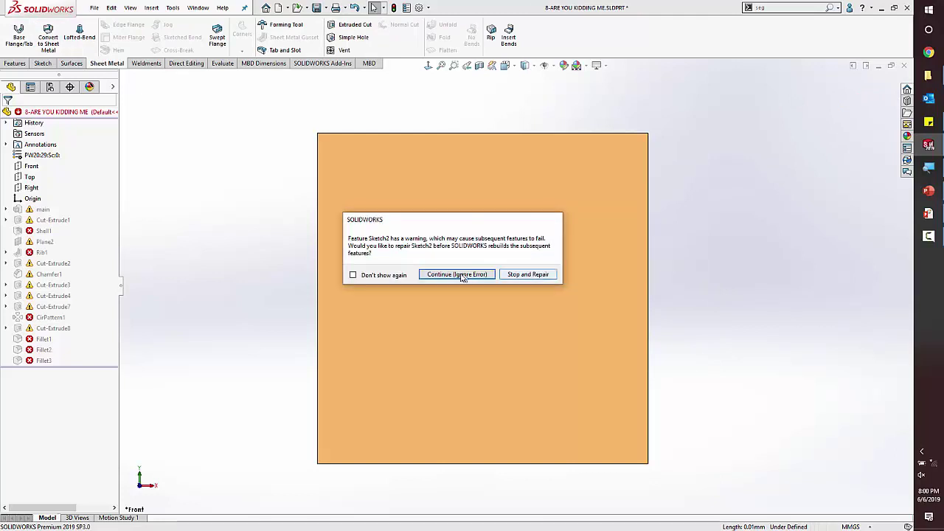
Step: Ignore the Sketch2 repair warning permanently, continue the rebuild, and return to the PowerPoint show
click(369, 279)
click(463, 277)
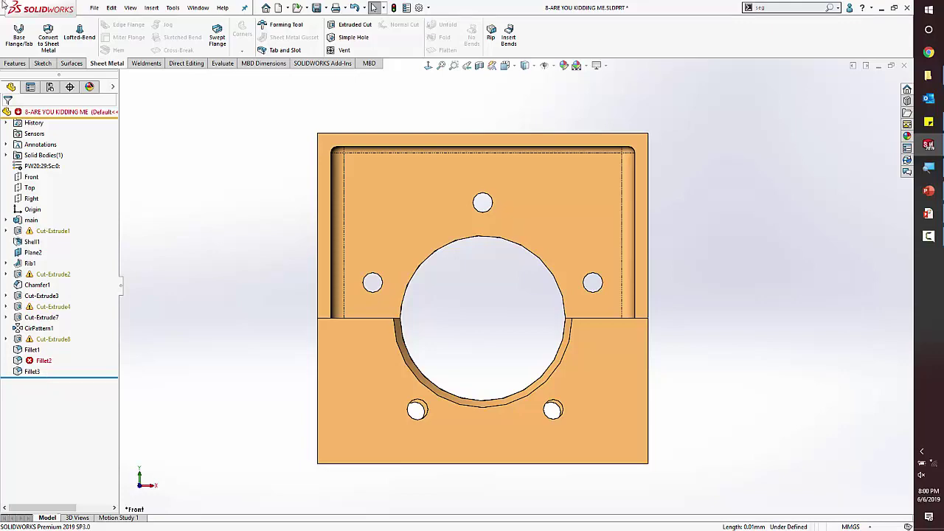
key(alt+Tab)
key(alt+Tab)
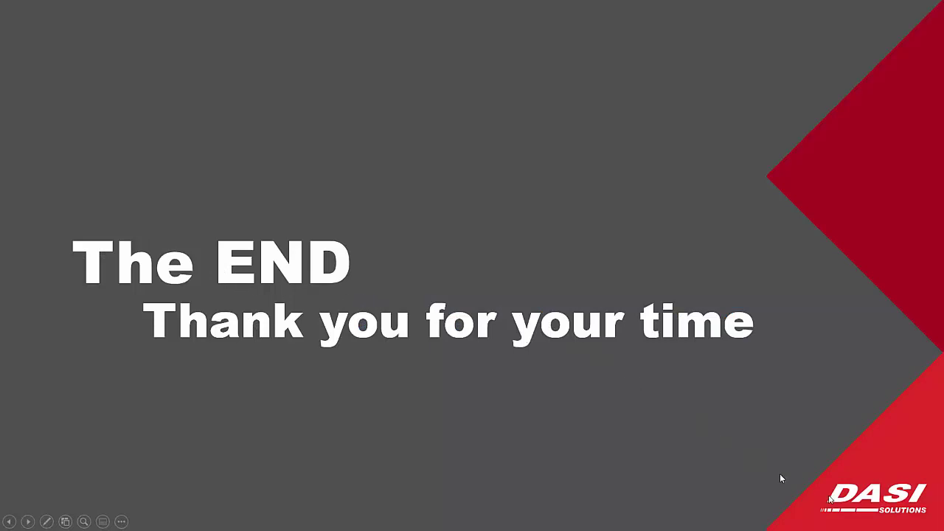
key(super)
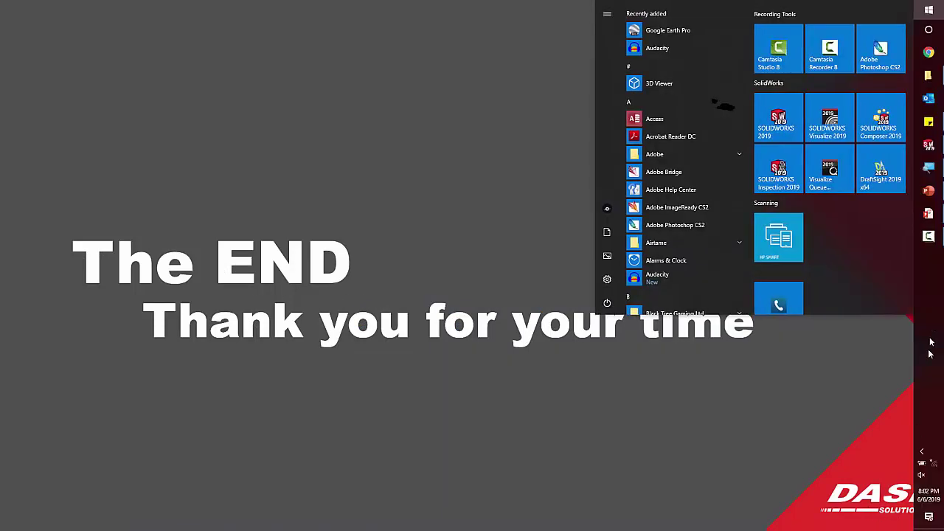